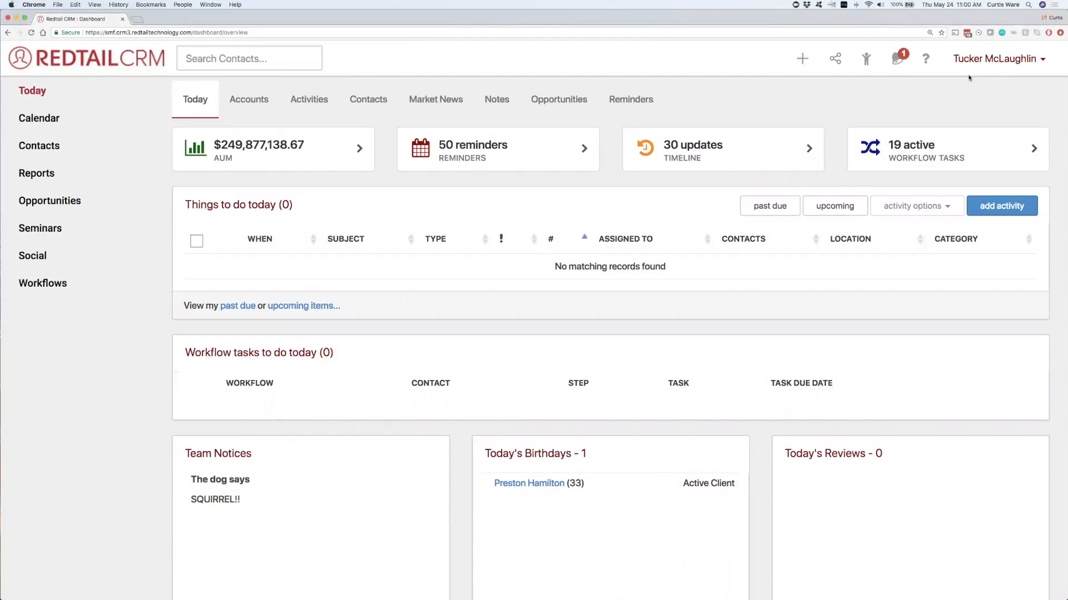
# - Open the list of workflow templates from the account management page
pyautogui.click(994, 59)
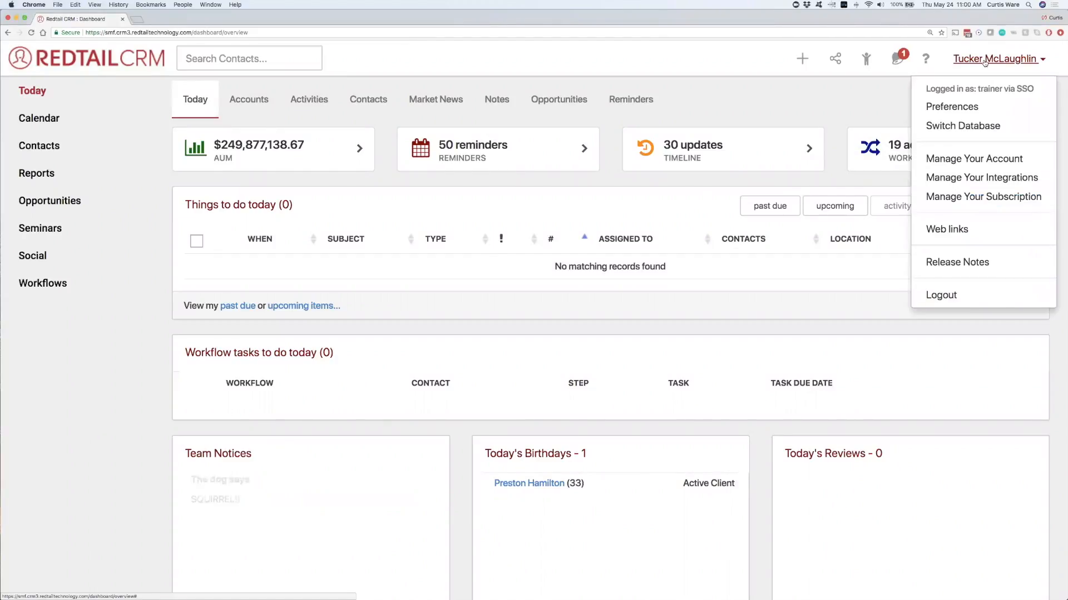
pyautogui.click(969, 161)
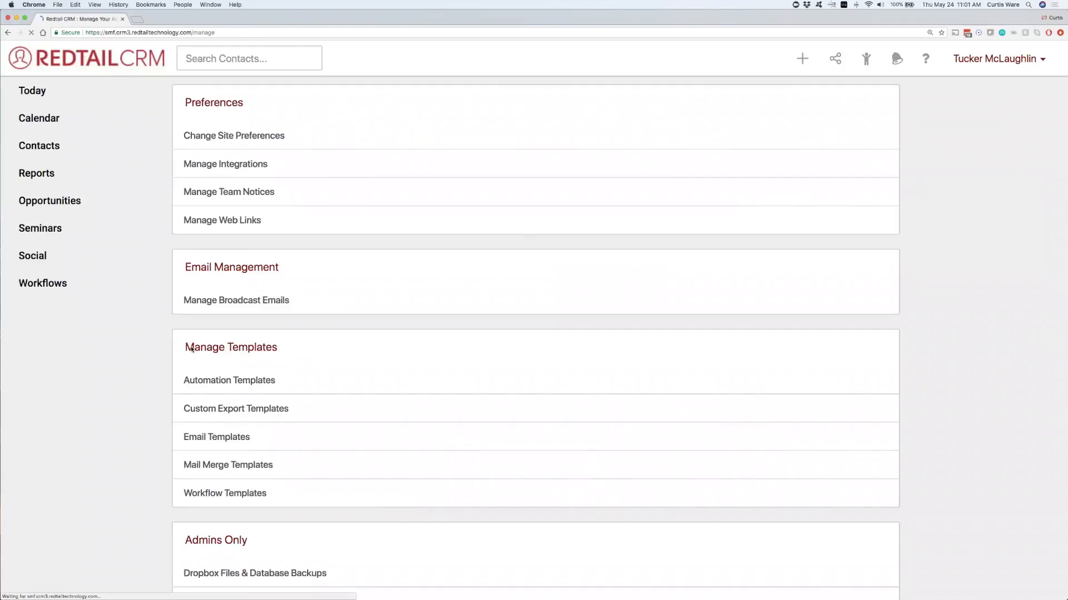
pyautogui.moveTo(194, 349); pyautogui.dragTo(192, 371)
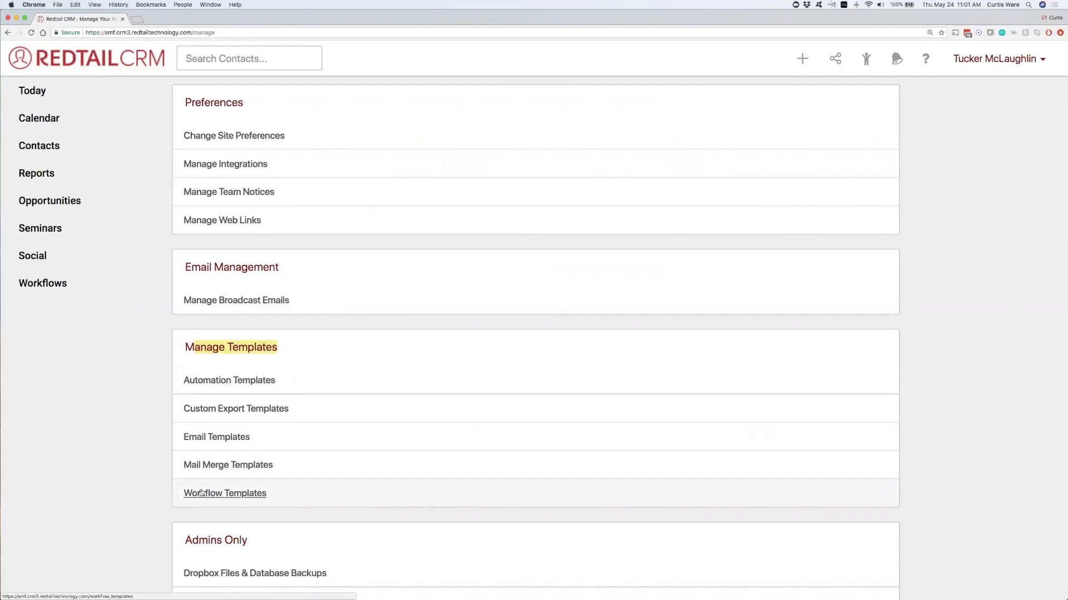
pyautogui.click(217, 494)
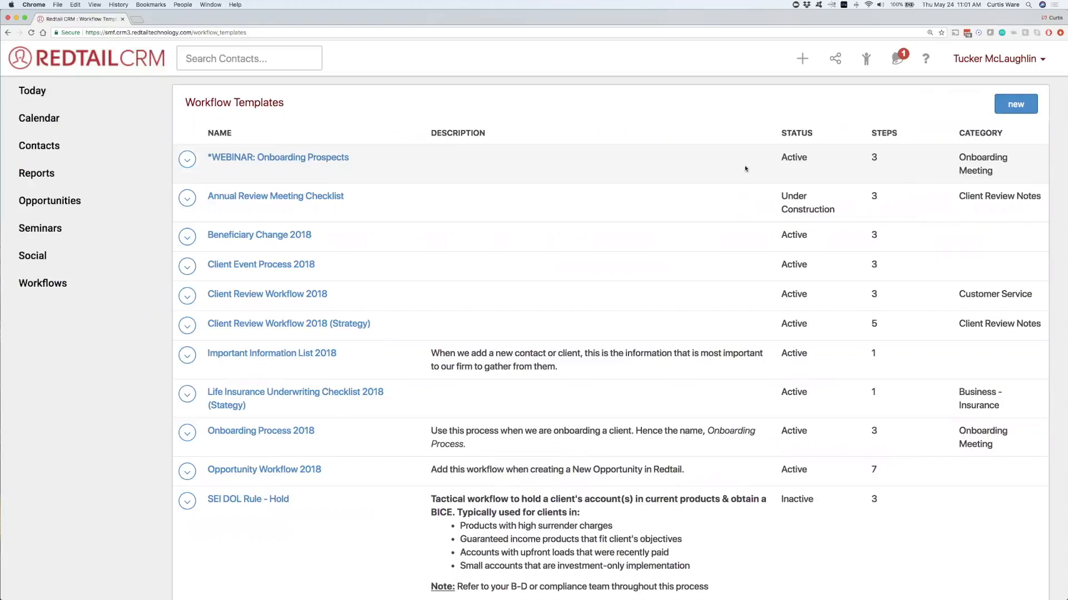
# - Examine the status of the listed workflow templates, comparing *WEBINAR: Onboarding Prospects with Annual Review Meeting Checklist
pyautogui.doubleClick(797, 159)
pyautogui.doubleClick(832, 210)
pyautogui.moveTo(777, 205); pyautogui.dragTo(779, 198)
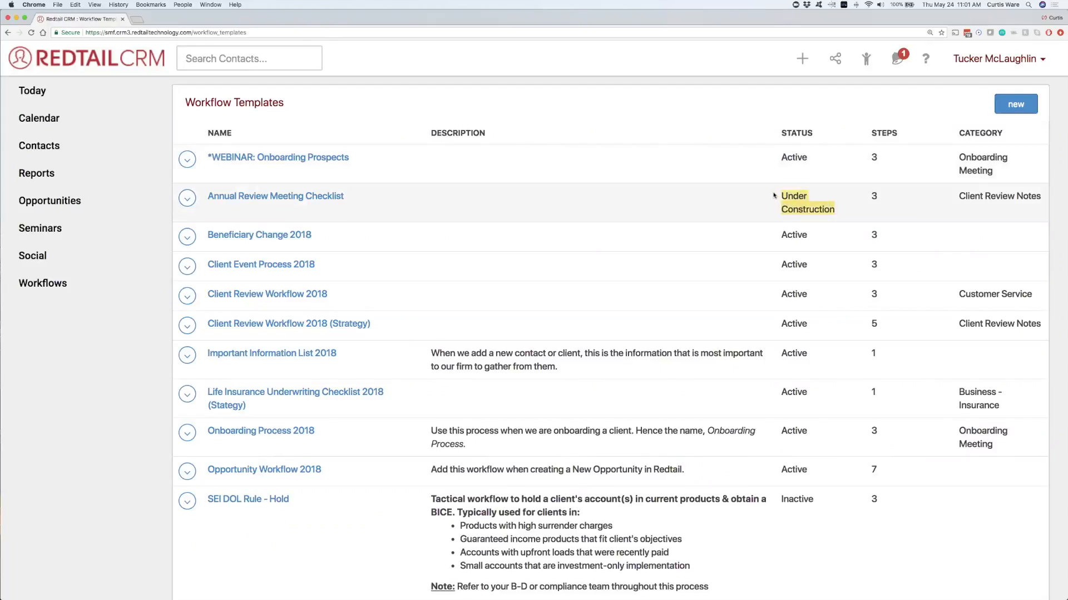
pyautogui.click(785, 154)
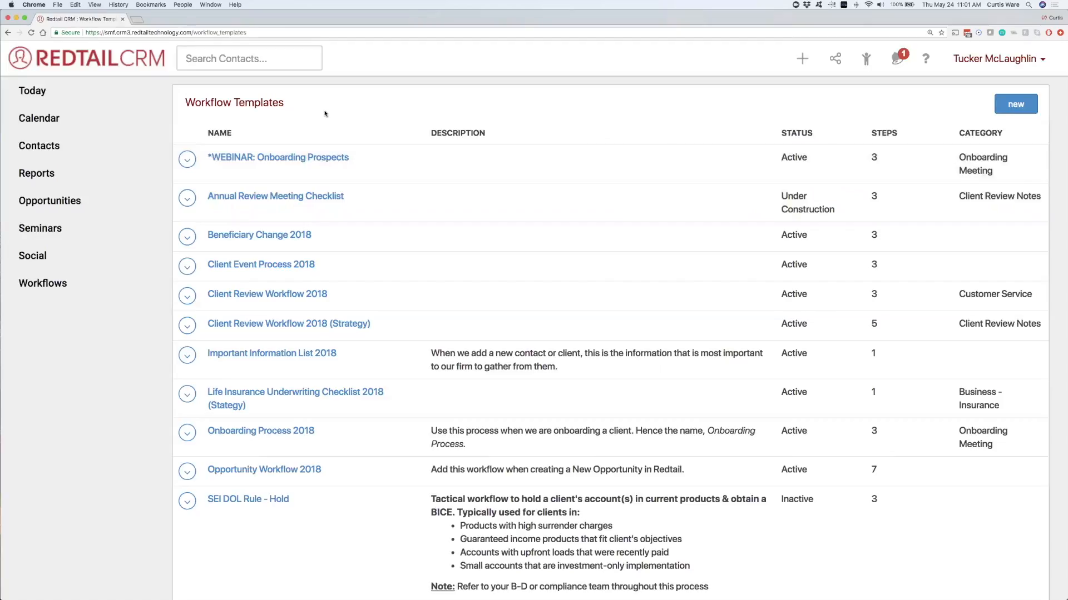
# - View the status options in the *WEBINAR: Onboarding Prospects template's edit form and close it without saving
pyautogui.click(188, 160)
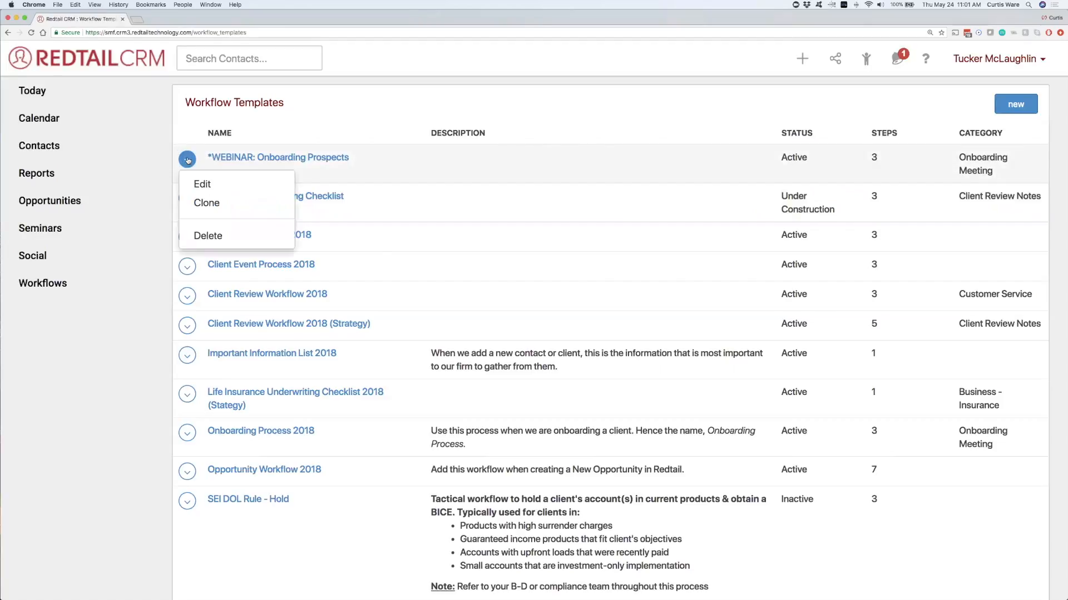
pyautogui.click(203, 186)
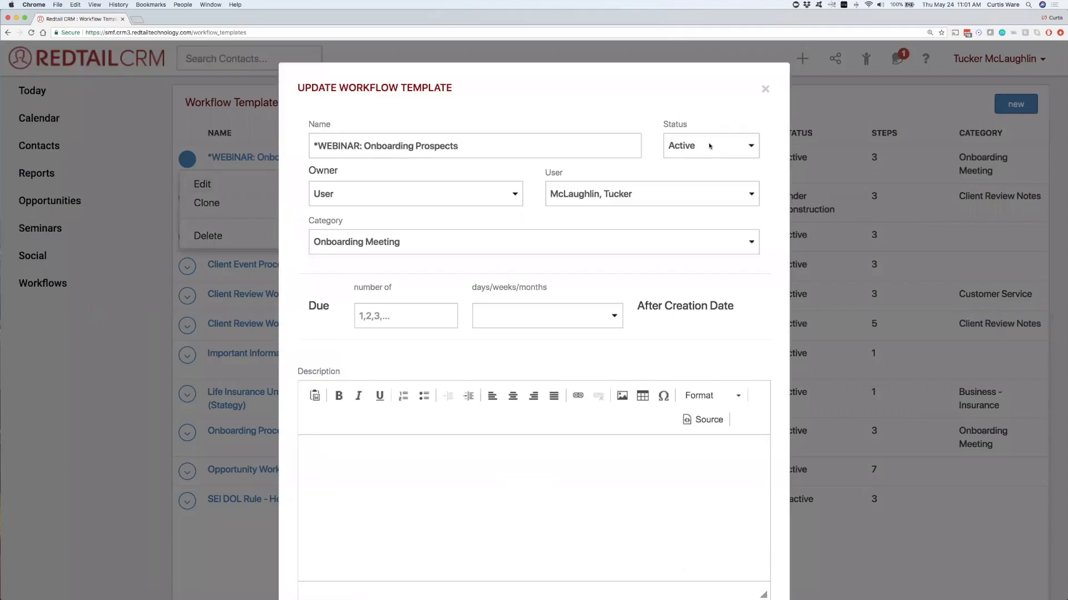
pyautogui.click(709, 146)
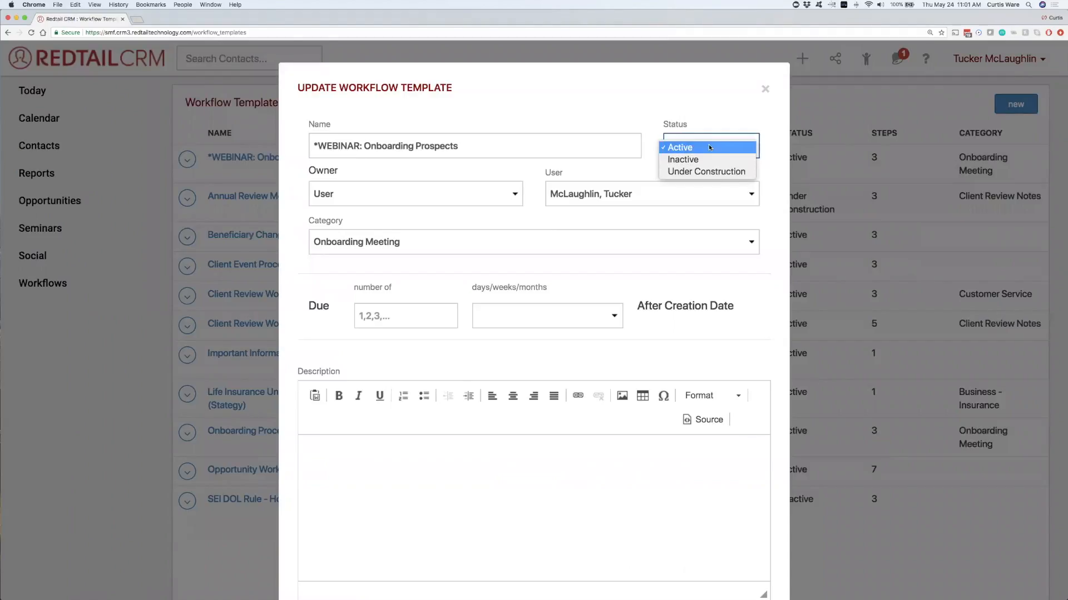
pyautogui.click(709, 147)
pyautogui.click(739, 106)
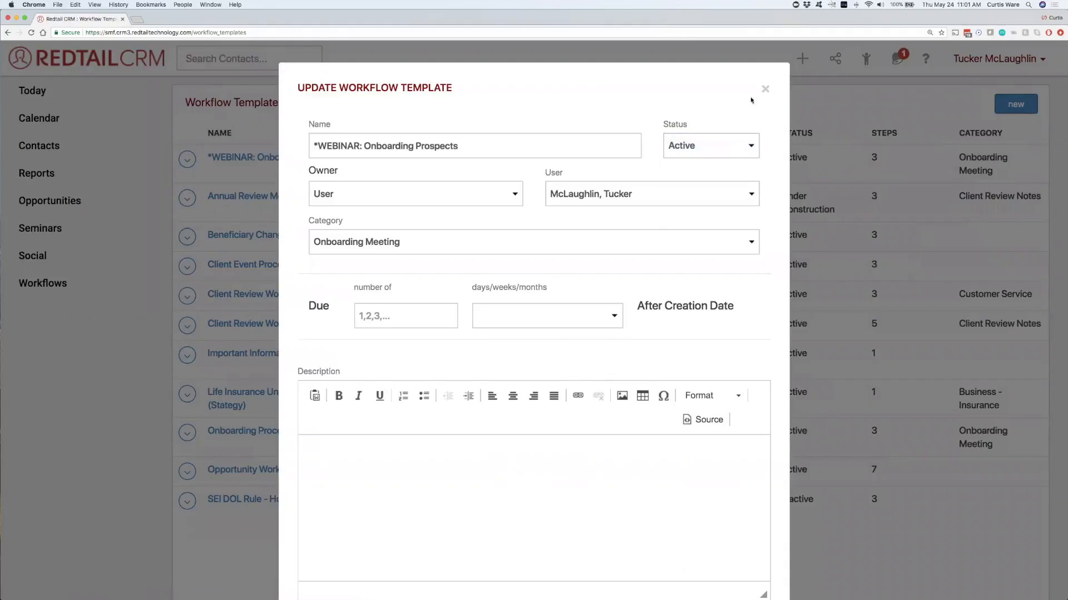
pyautogui.click(765, 88)
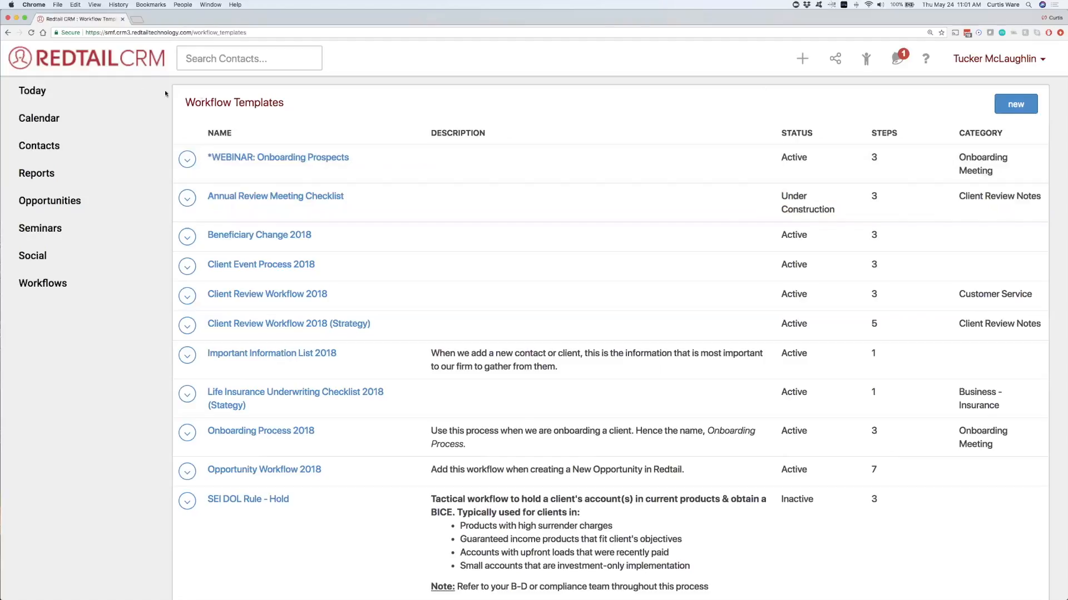
# - Start a new workflow from the workflows list using the *WEBINAR: Onboarding Prospects template
pyautogui.click(71, 95)
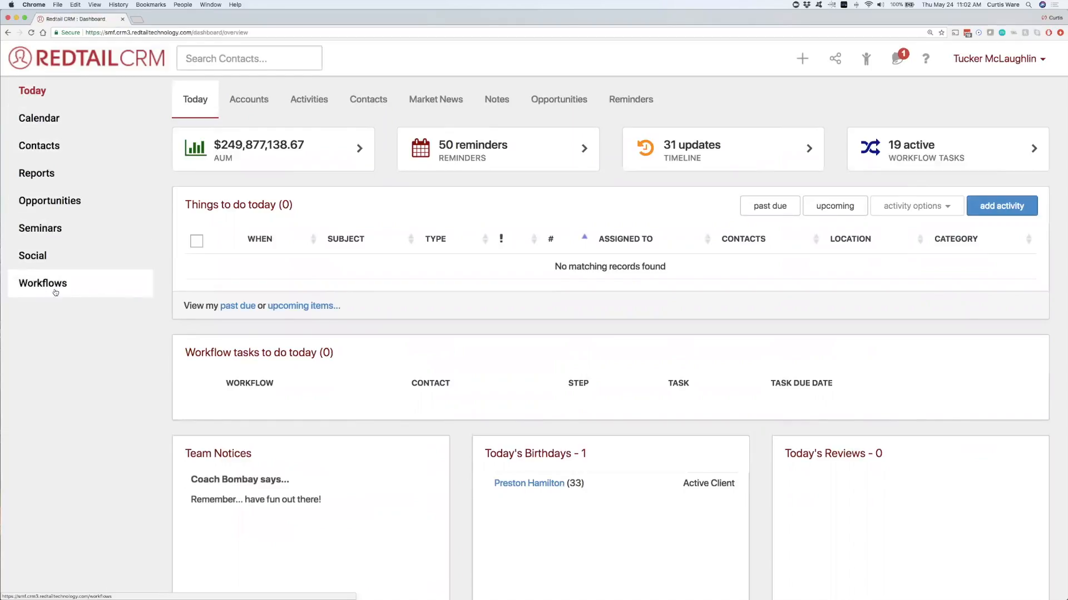
pyautogui.click(54, 287)
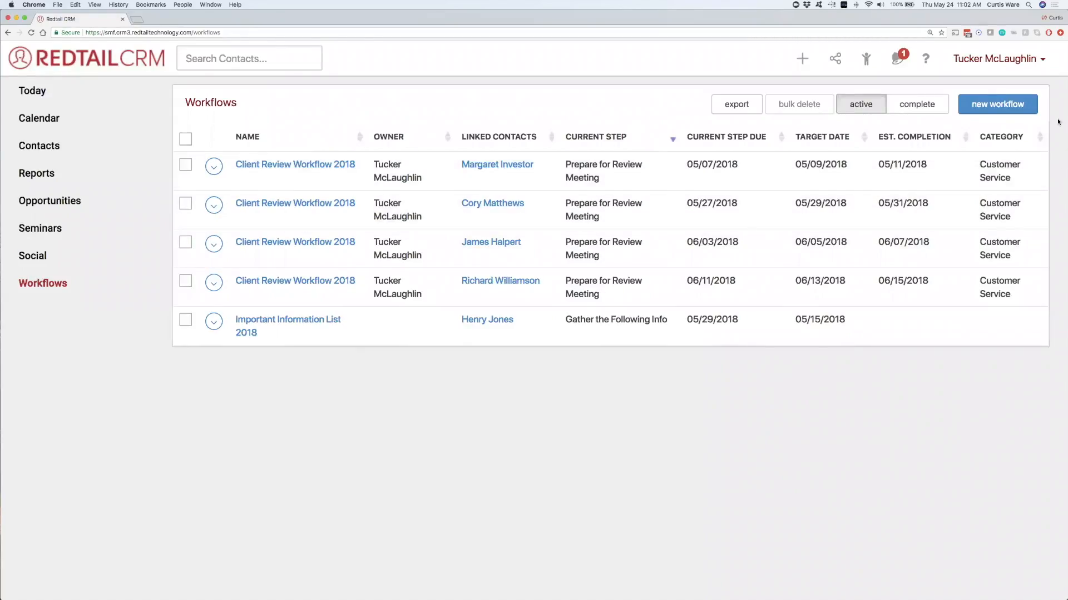
pyautogui.click(996, 105)
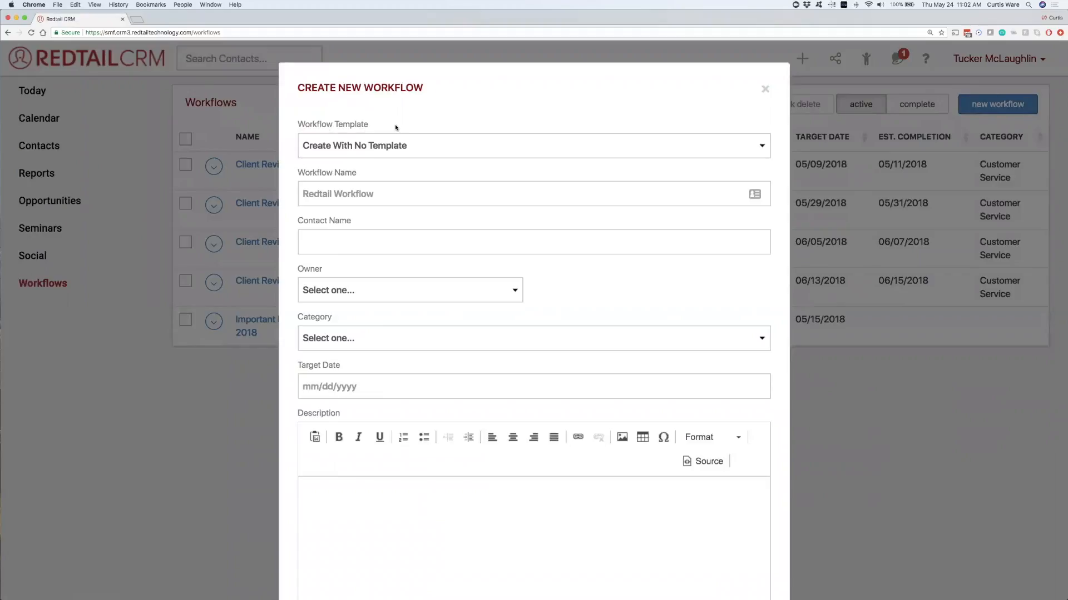
pyautogui.click(422, 150)
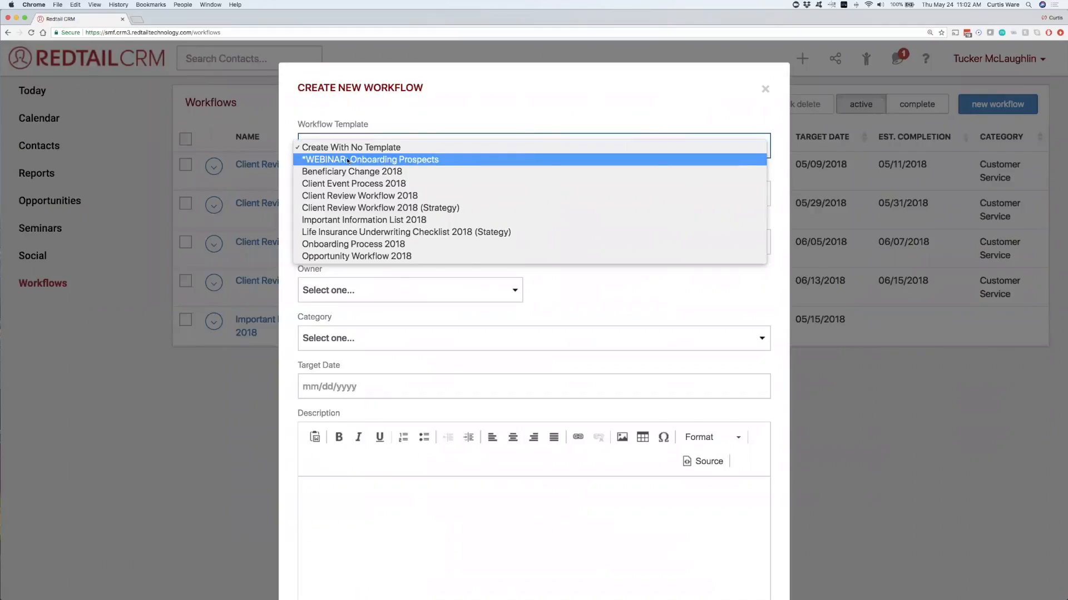
pyautogui.click(411, 160)
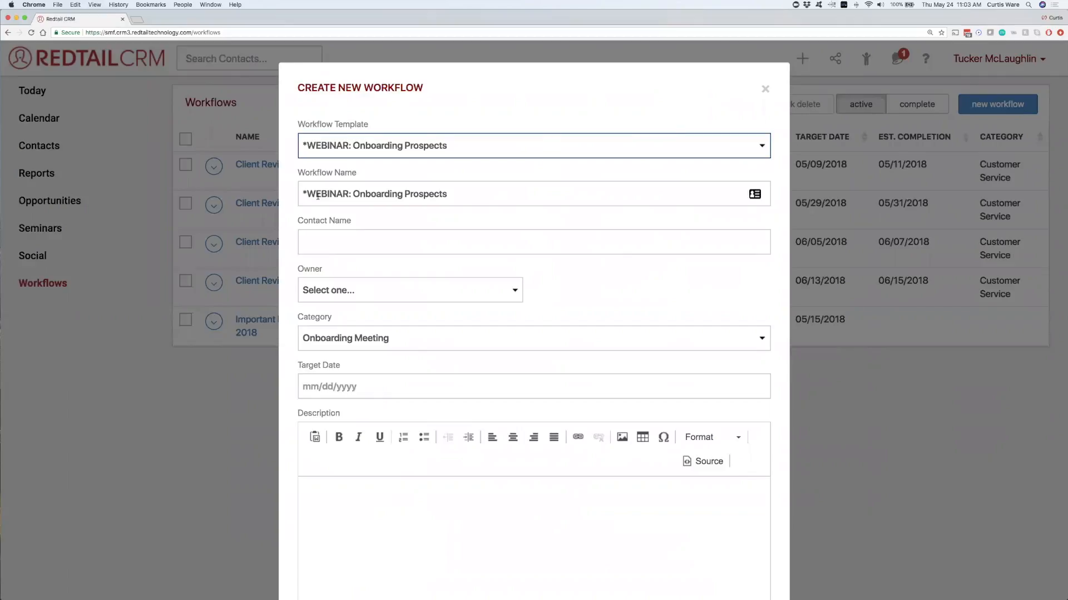
# - Search contacts by surname and link the Lead Physician prospect to the new workflow
pyautogui.moveTo(354, 219); pyautogui.dragTo(299, 221)
pyautogui.click(334, 244)
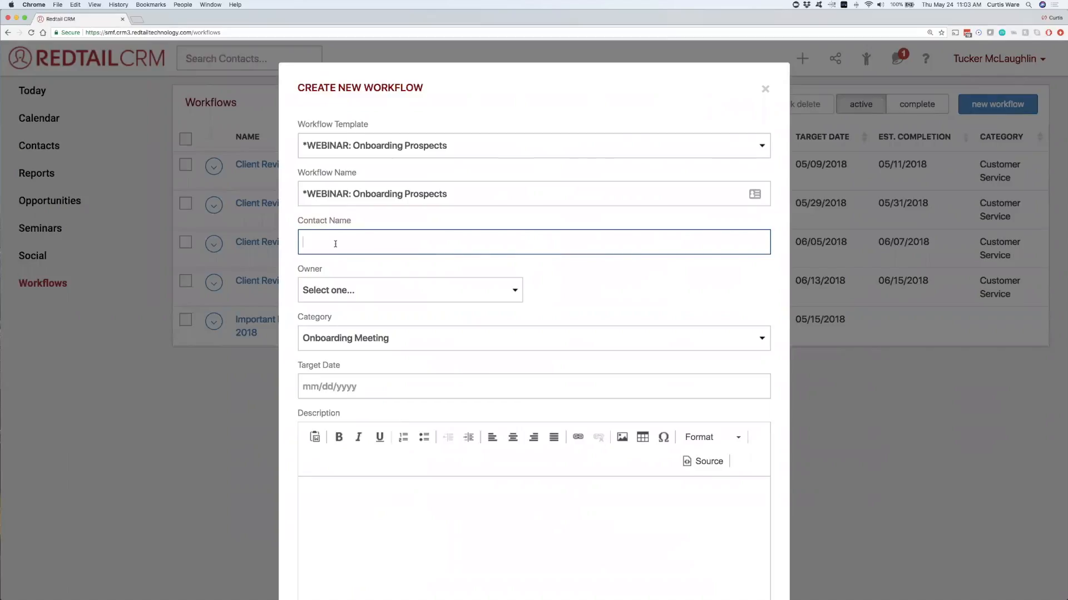
pyautogui.write('frye')
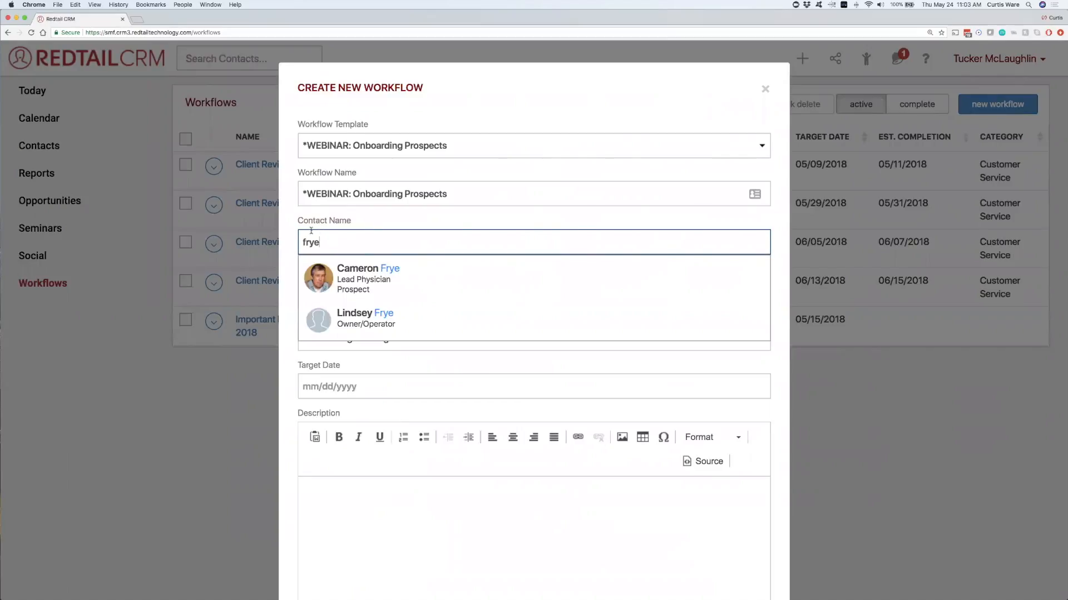
pyautogui.click(362, 273)
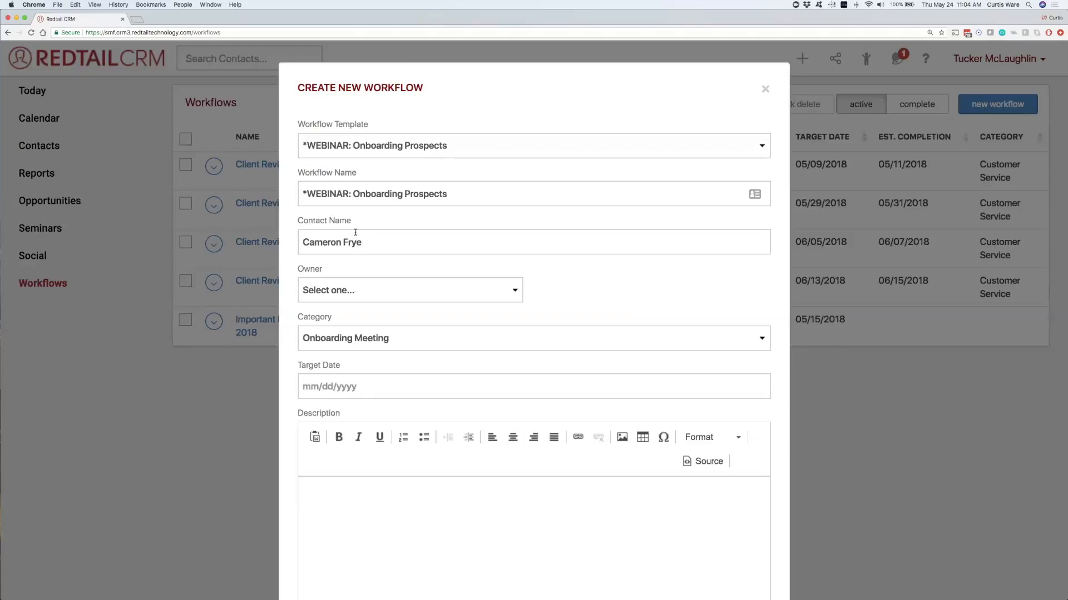
# - View the owner and category options of the new workflow, keeping the category Onboarding Meeting and no owner selected
pyautogui.scroll(-3, 609, 273)
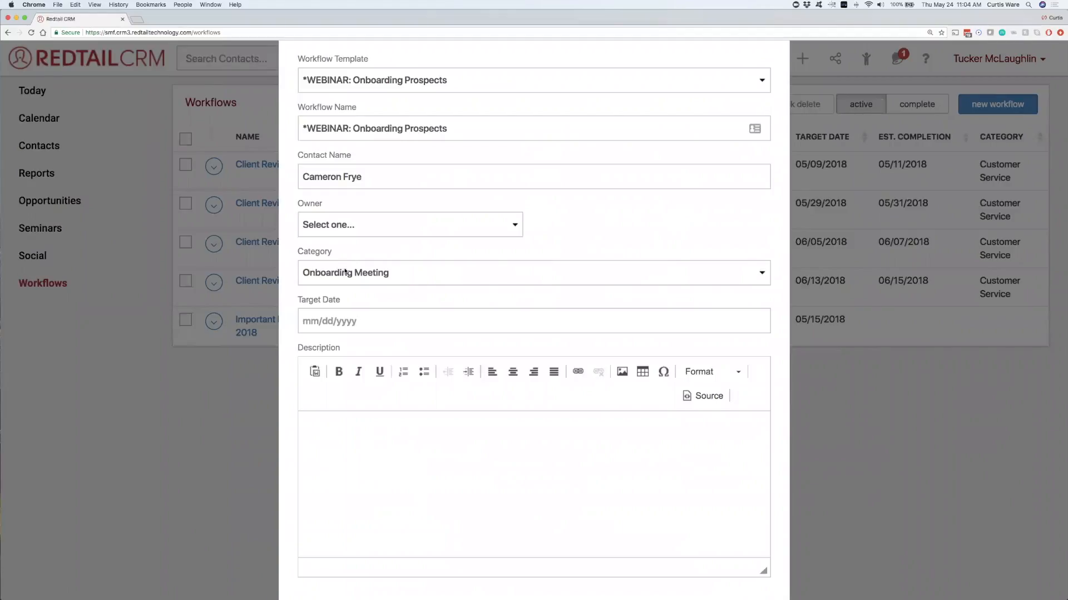
pyautogui.click(365, 230)
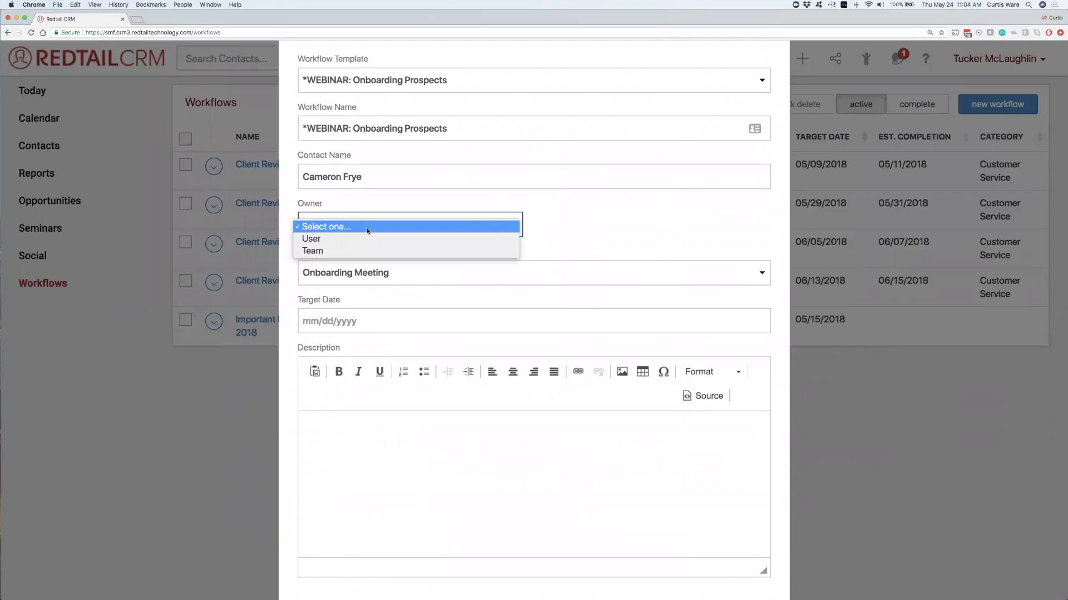
pyautogui.click(558, 245)
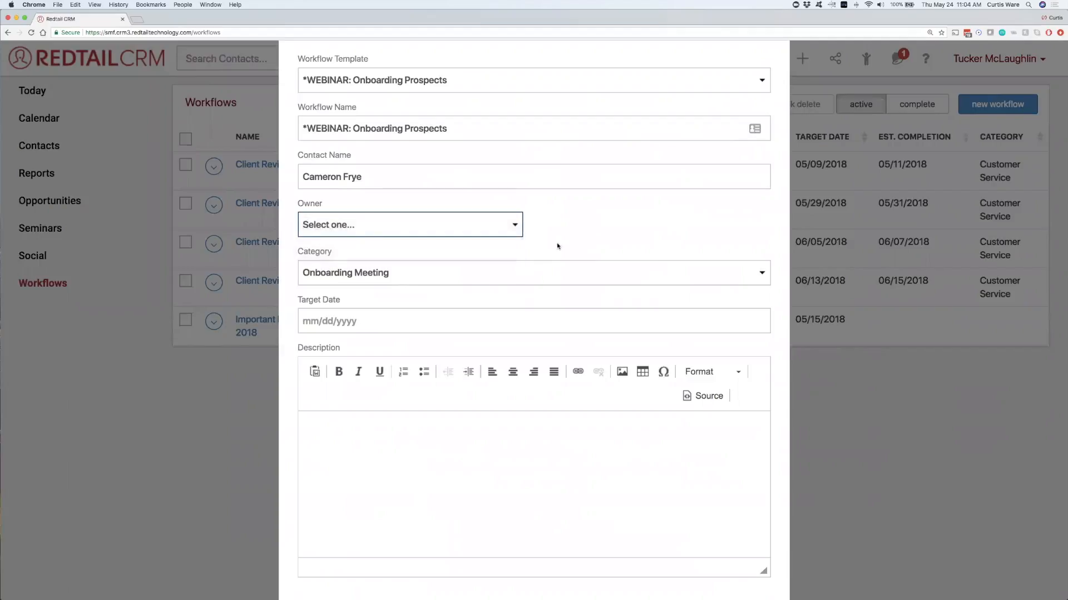
pyautogui.click(359, 278)
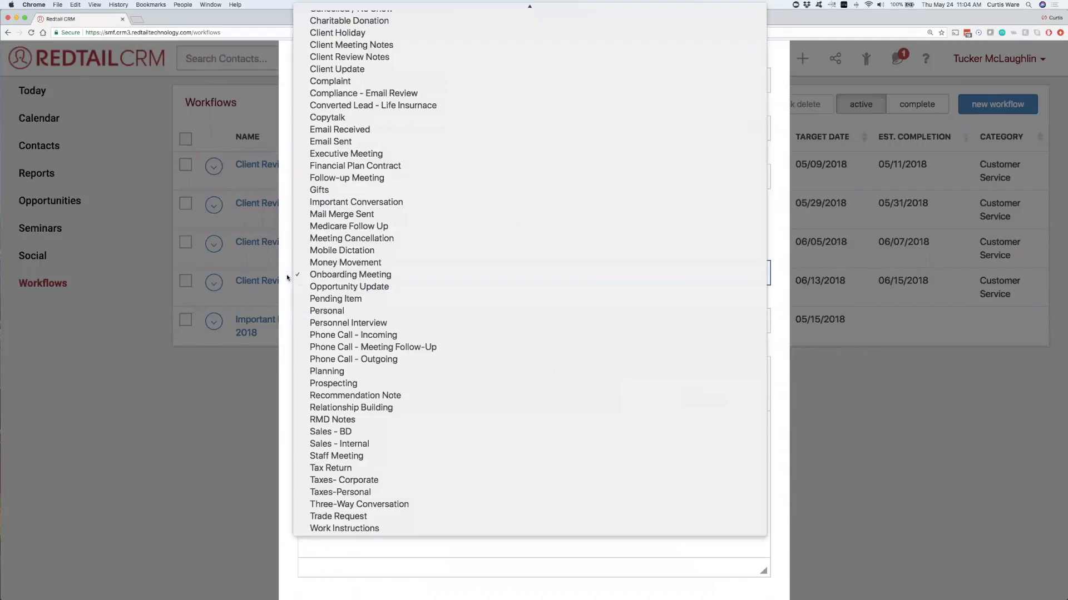
pyautogui.click(295, 278)
pyautogui.scroll(-1, 356, 289)
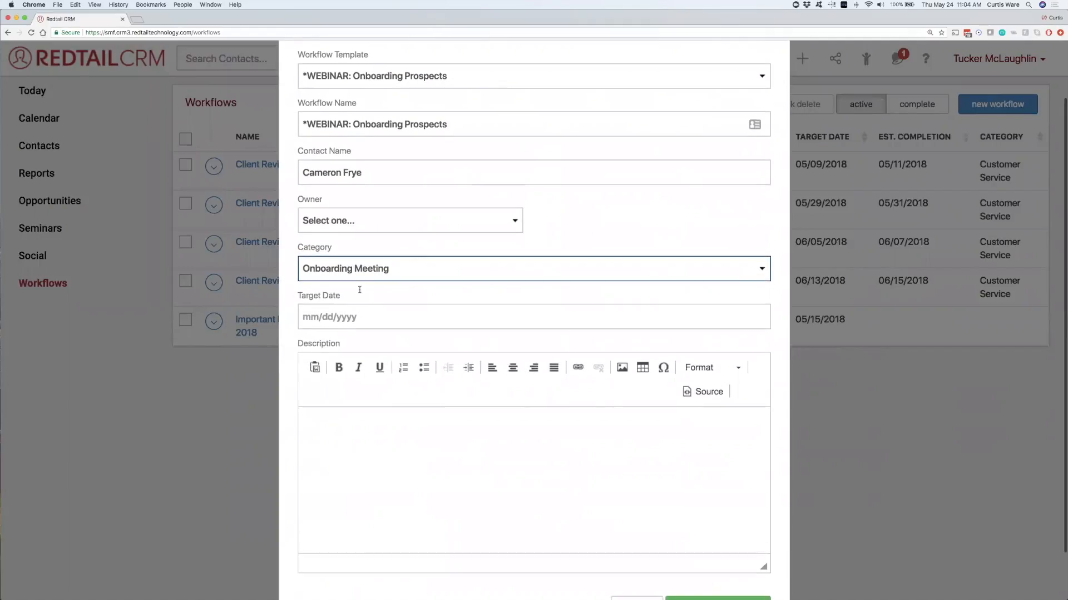
# - Set the target date to 05/31/2018 and create the workflow with an empty description
pyautogui.click(337, 283)
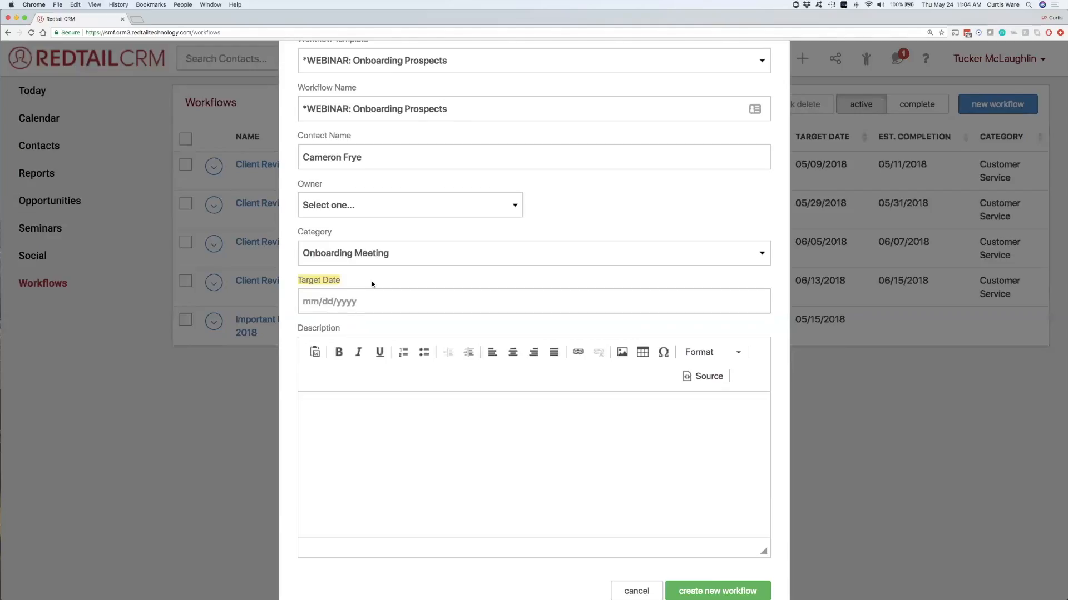
pyautogui.click(349, 296)
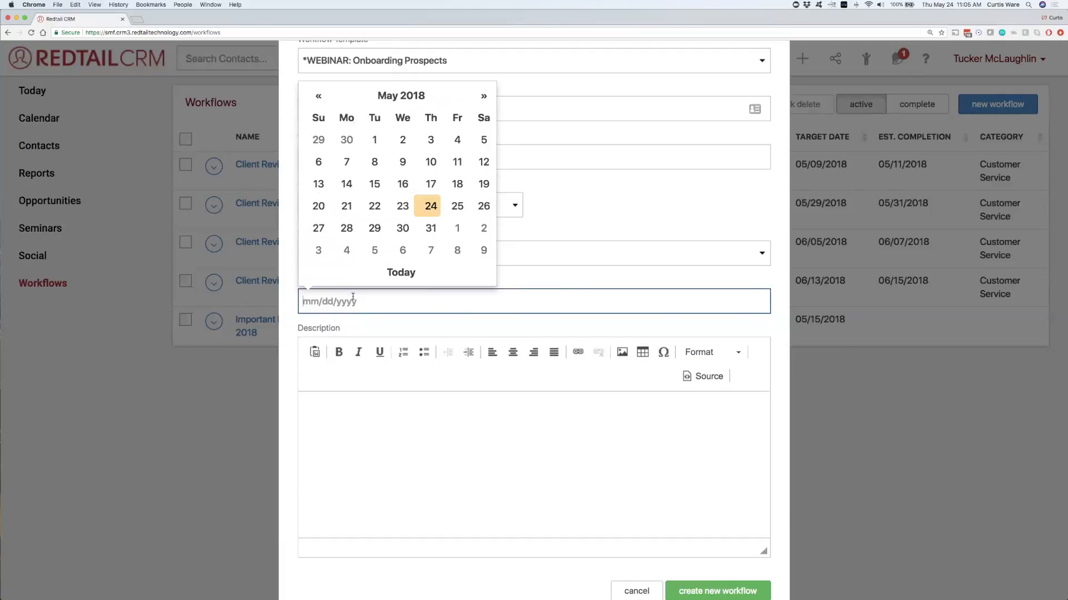
pyautogui.click(428, 229)
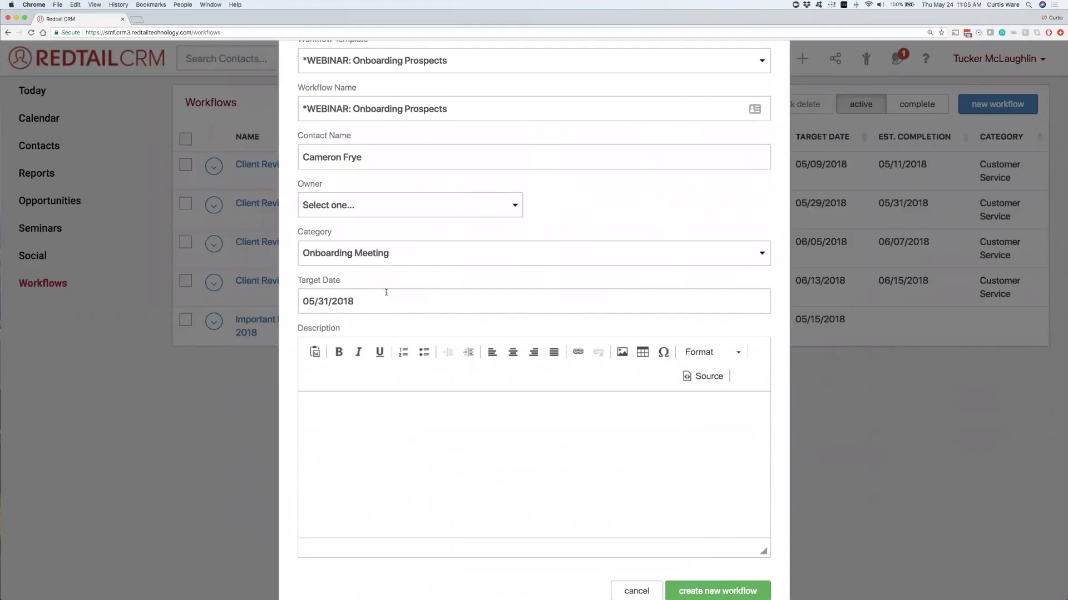
pyautogui.scroll(-2, 416, 423)
pyautogui.click(392, 398)
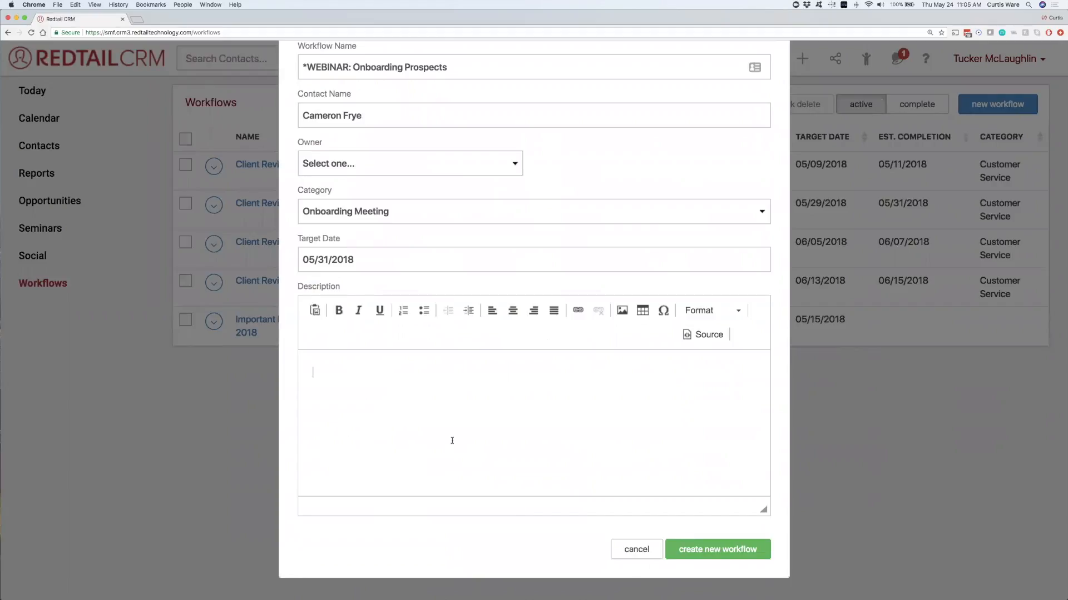
pyautogui.click(715, 549)
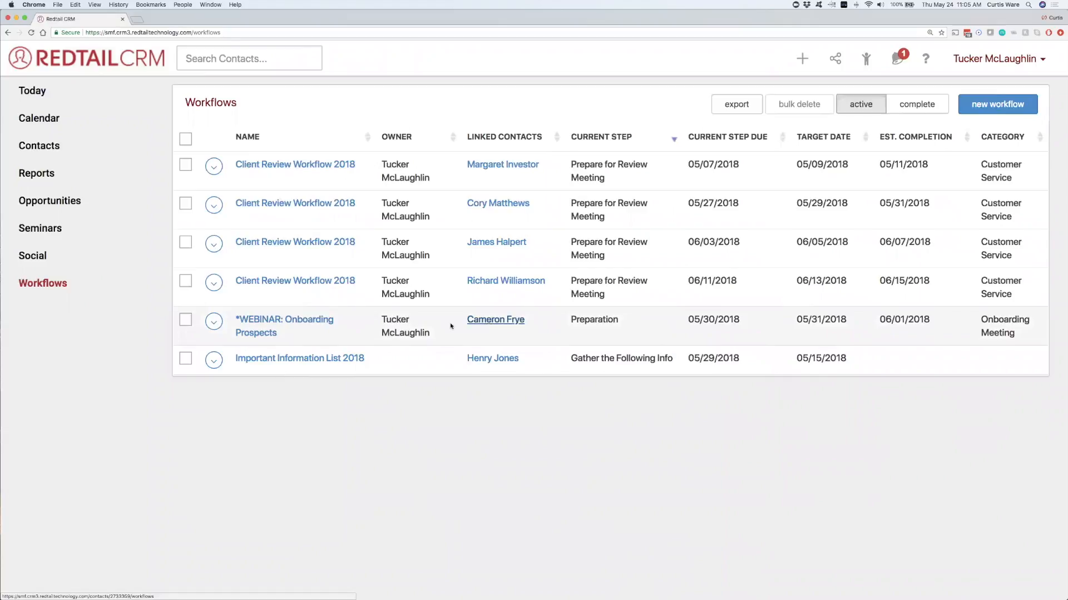
# - Open the new *WEBINAR: Onboarding Prospects workflow to view its steps and tasks, and return to the workflows list
pyautogui.click(310, 322)
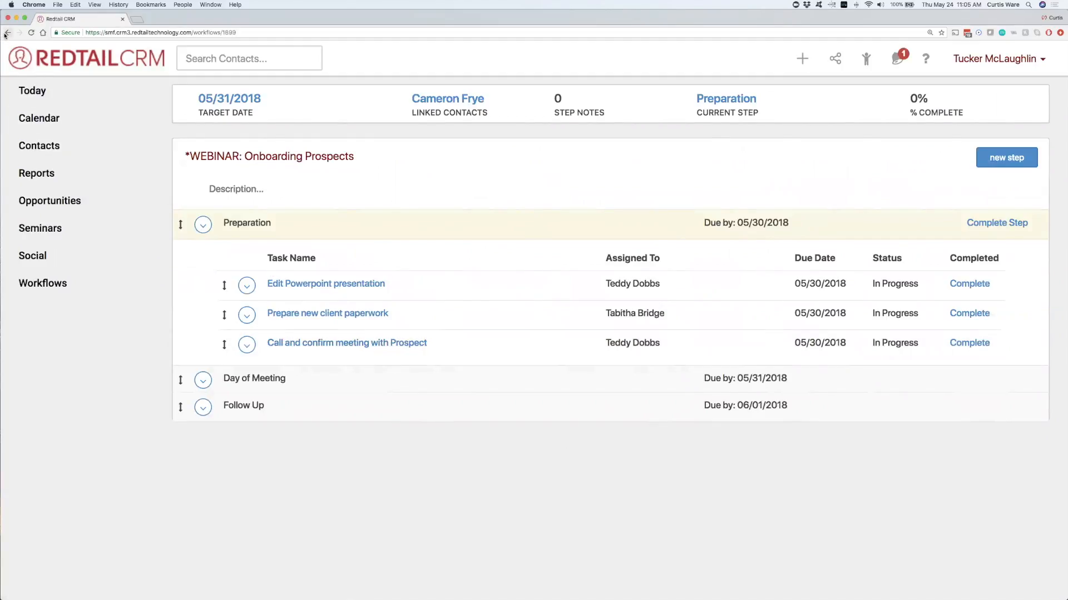
pyautogui.click(69, 288)
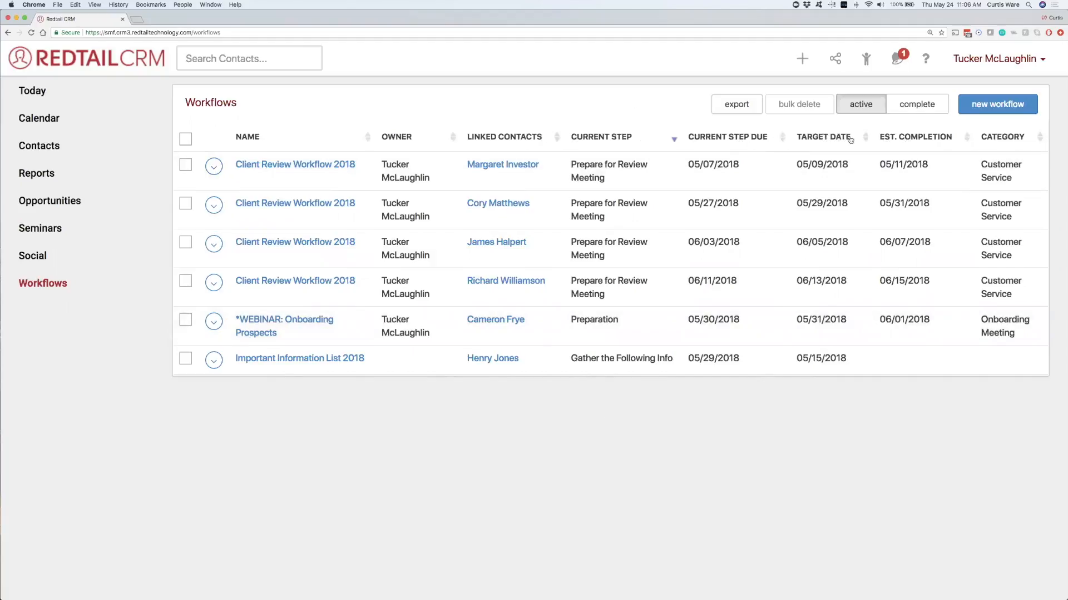
# - Sort the active workflows by current step due date, earliest first, and highlight the first workflow's due date
pyautogui.click(722, 139)
pyautogui.click(723, 138)
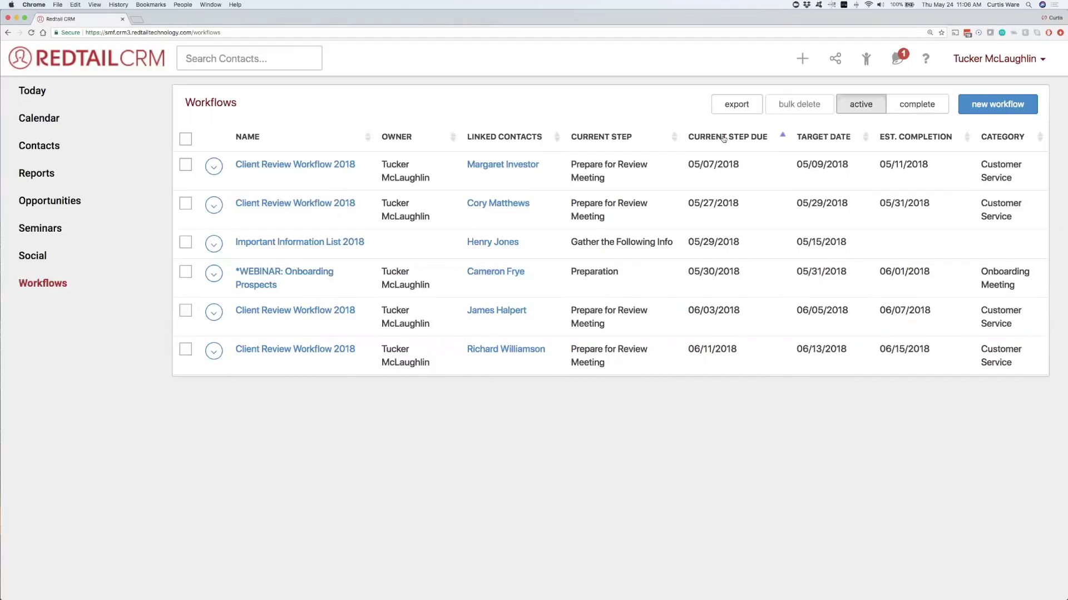
pyautogui.moveTo(688, 165); pyautogui.dragTo(742, 166)
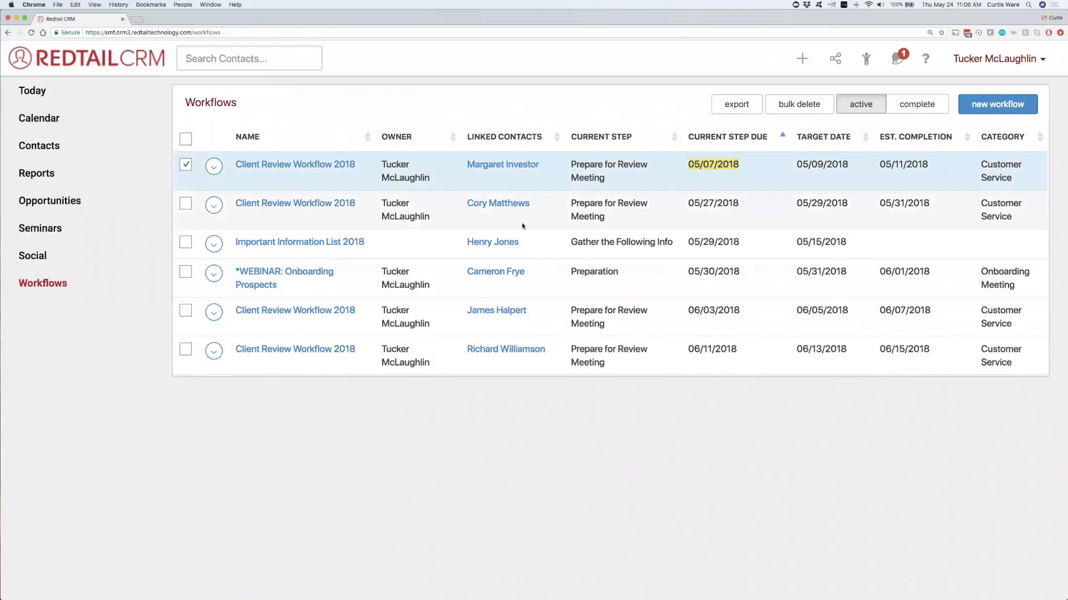
# - Open the *WEBINAR: Onboarding Prospects workflow, view its editable details without changing them, and highlight the Preparation step's due date
pyautogui.click(305, 272)
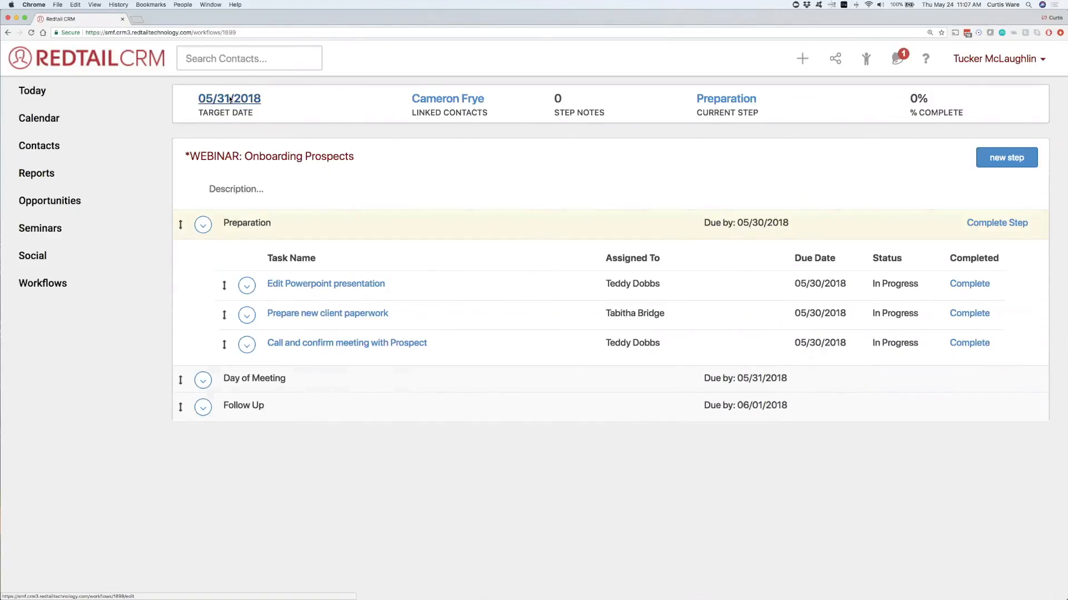
pyautogui.click(230, 99)
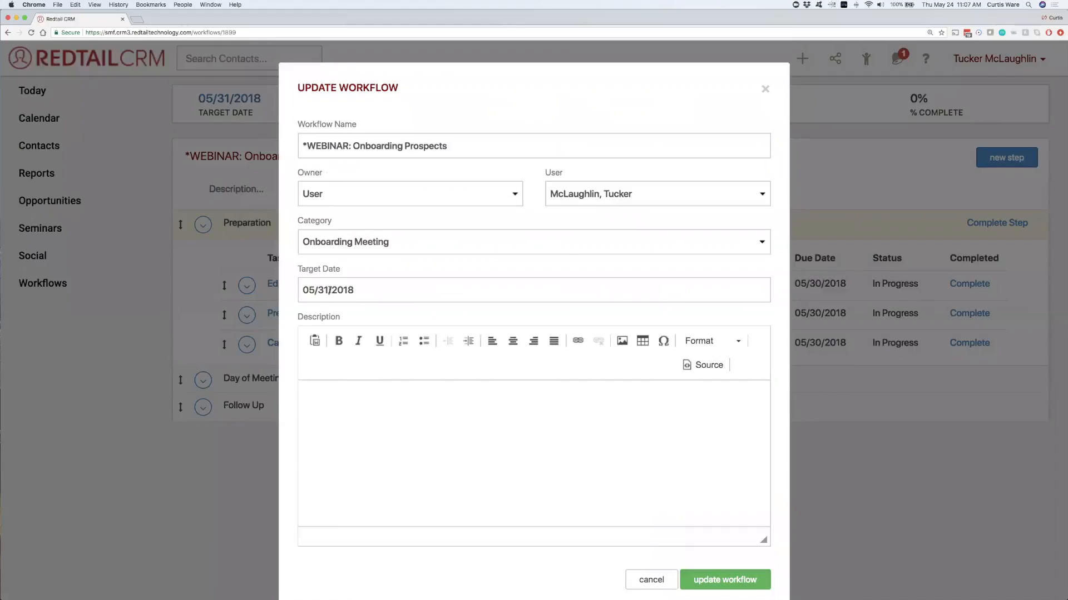
pyautogui.click(765, 90)
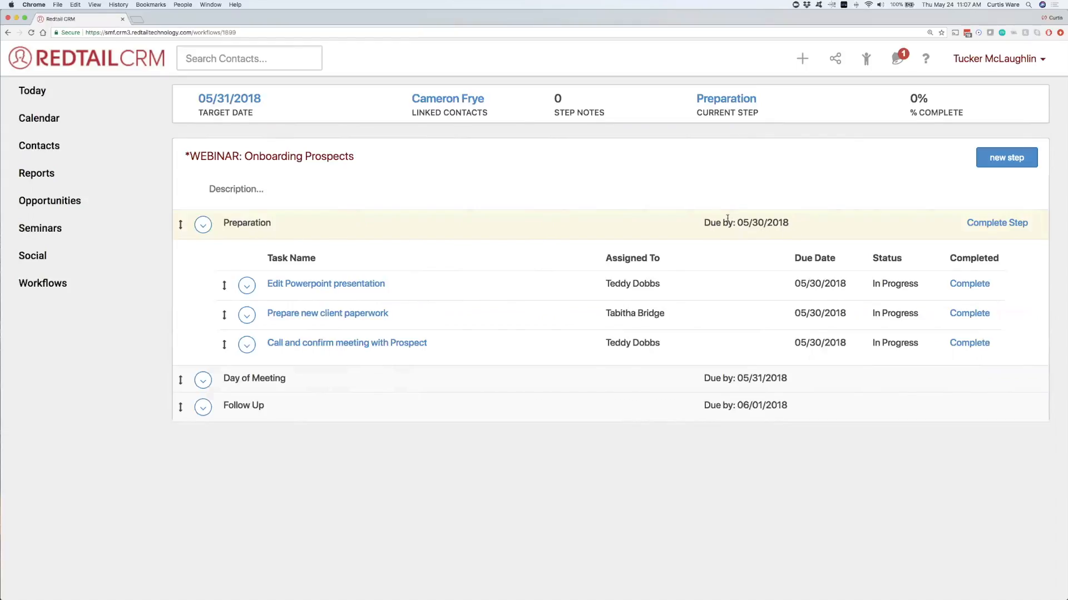
pyautogui.moveTo(791, 223); pyautogui.dragTo(736, 223)
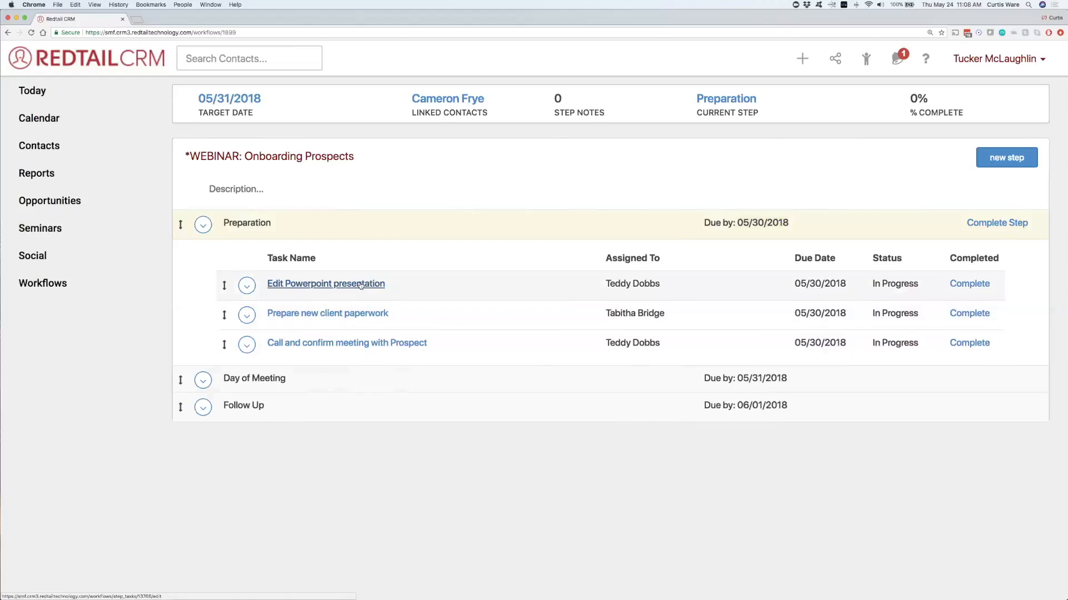
# - Mark the Preparation tasks Edit Powerpoint presentation, Prepare new client paperwork, and Call and confirm meeting with Prospect as complete
pyautogui.click(972, 282)
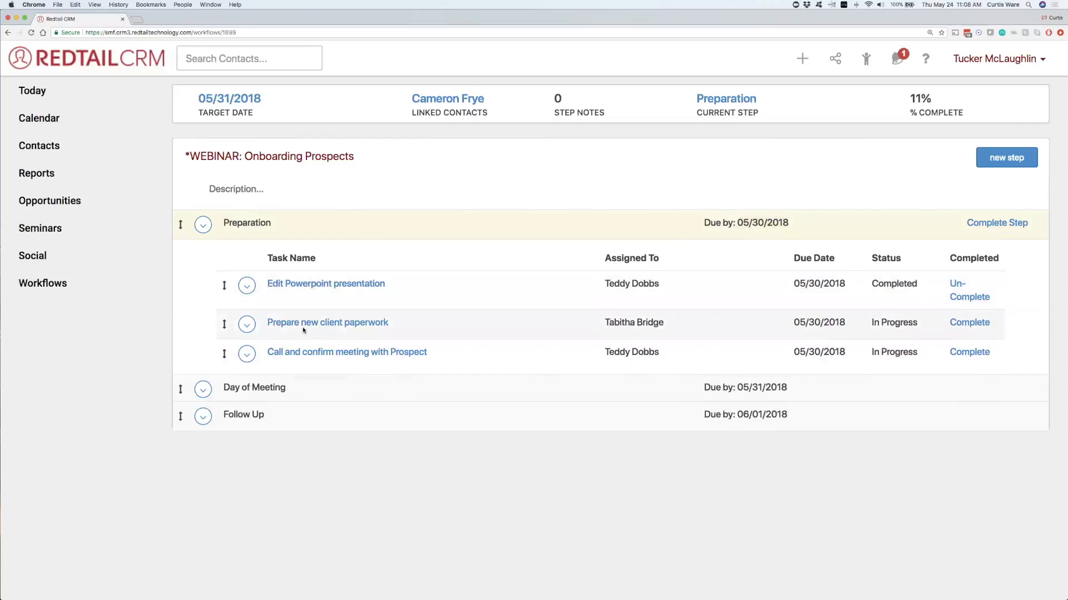
pyautogui.click(967, 323)
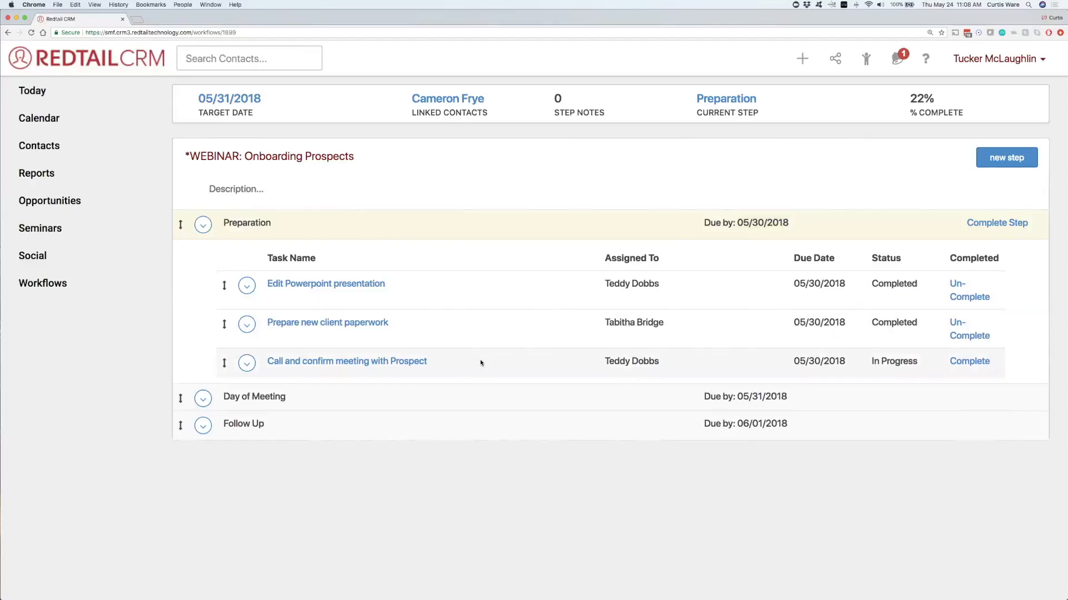
pyautogui.click(964, 364)
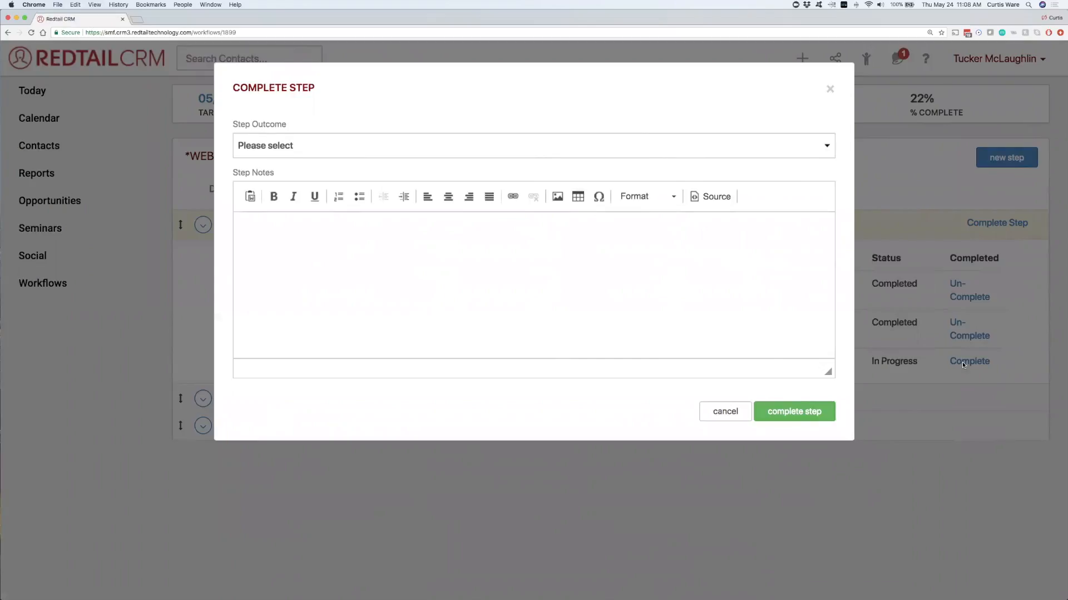
# - Complete the Preparation step with outcome Meeting Rescheduled and a note that the prospect was spoken with and "Needs to reset meeting for following week."
pyautogui.click(297, 144)
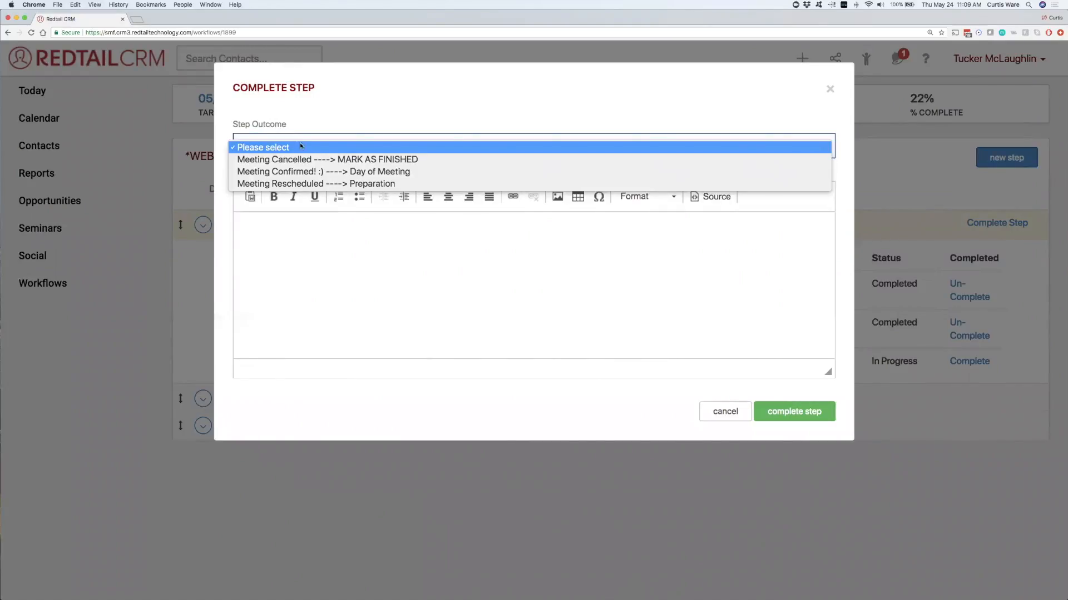
pyautogui.click(321, 183)
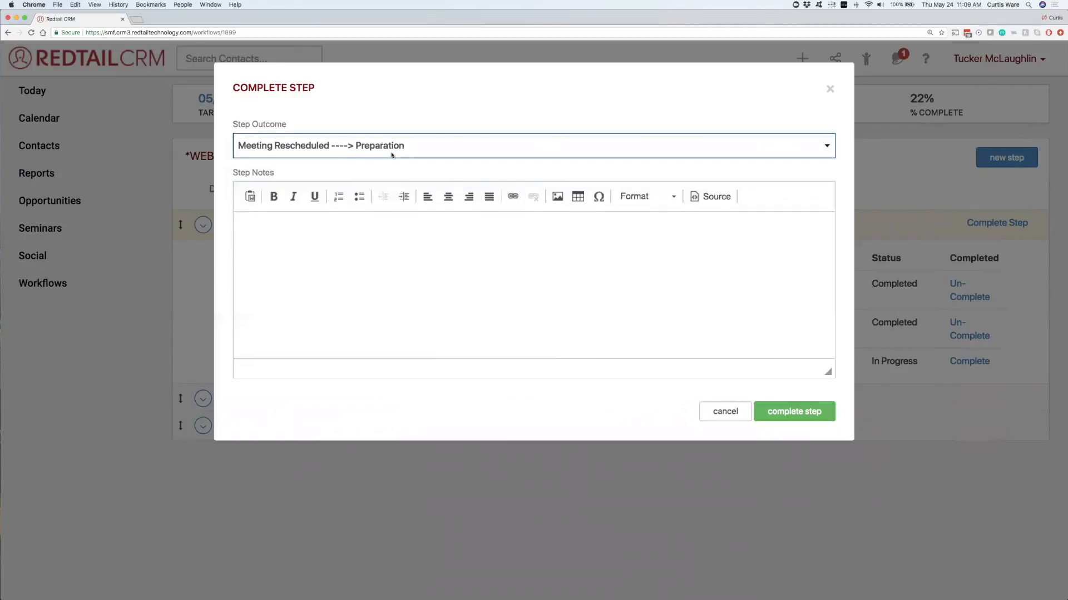
pyautogui.click(388, 287)
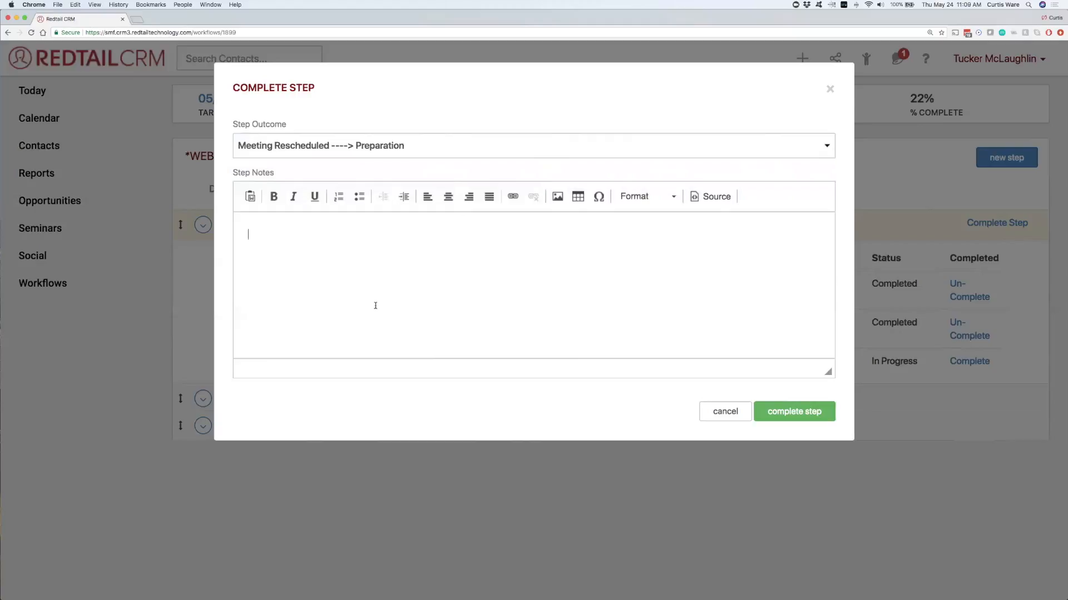
pyautogui.write('Spoke with Cameron. Needs to ')
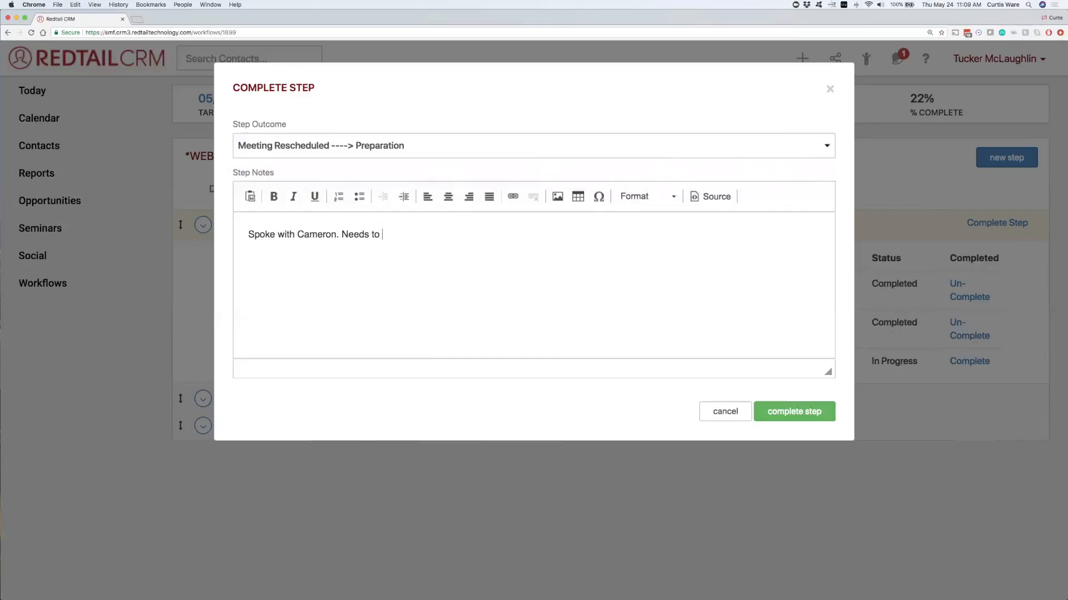
pyautogui.write('reset meeting for following week.')
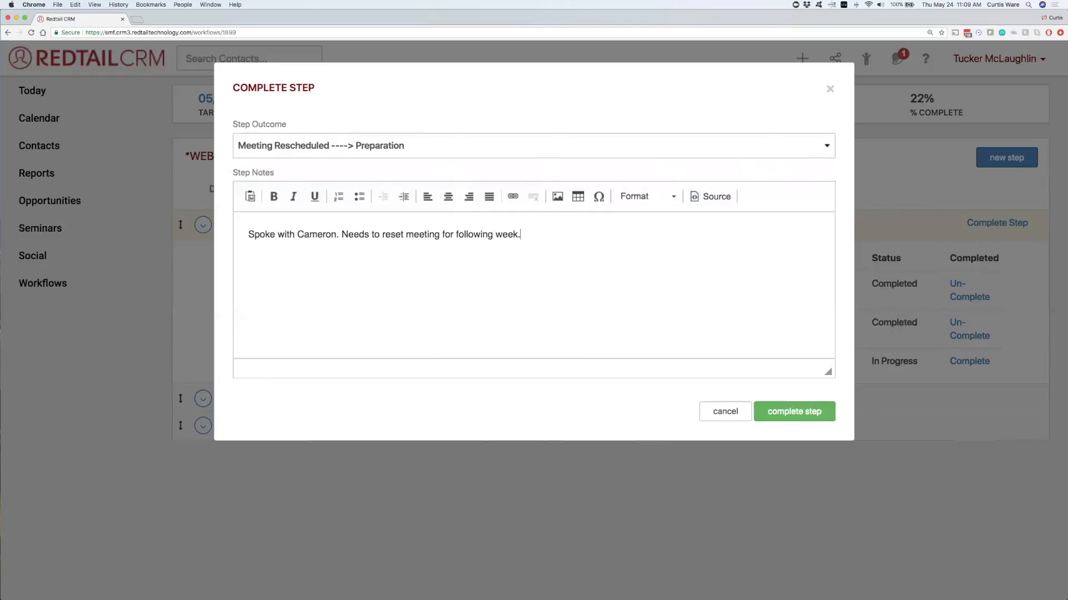
pyautogui.click(794, 416)
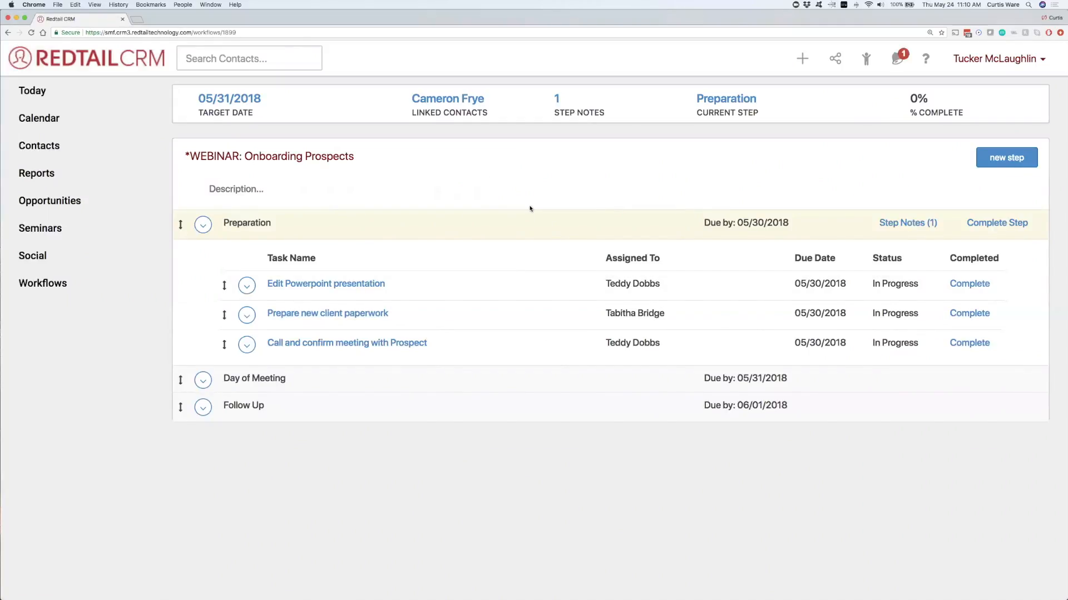
# - Update the workflow's target date to 06/06/2018 and check the Preparation step's due date
pyautogui.click(239, 99)
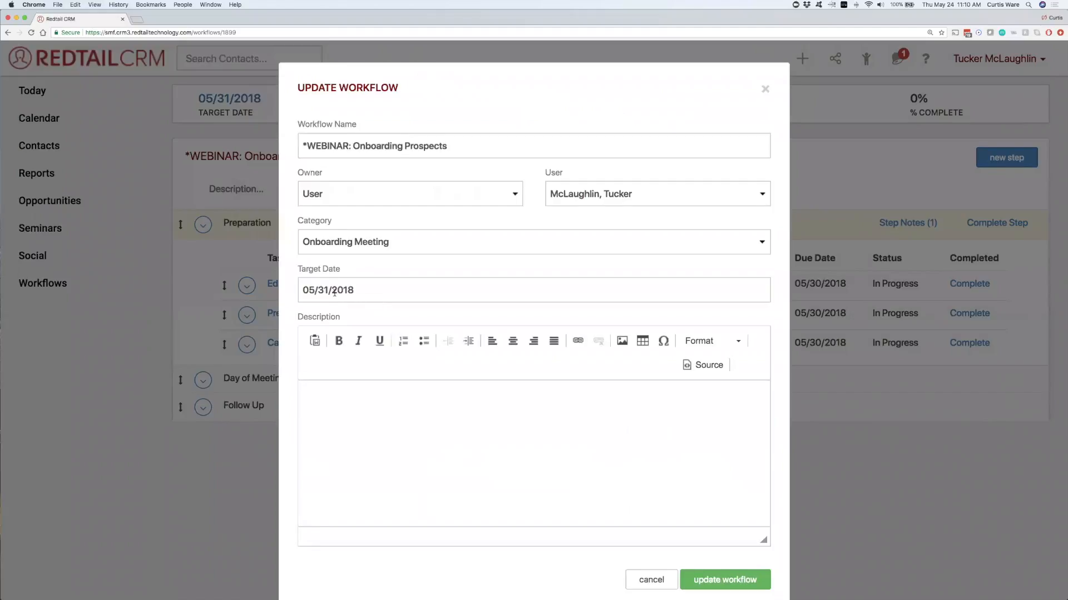
pyautogui.click(334, 292)
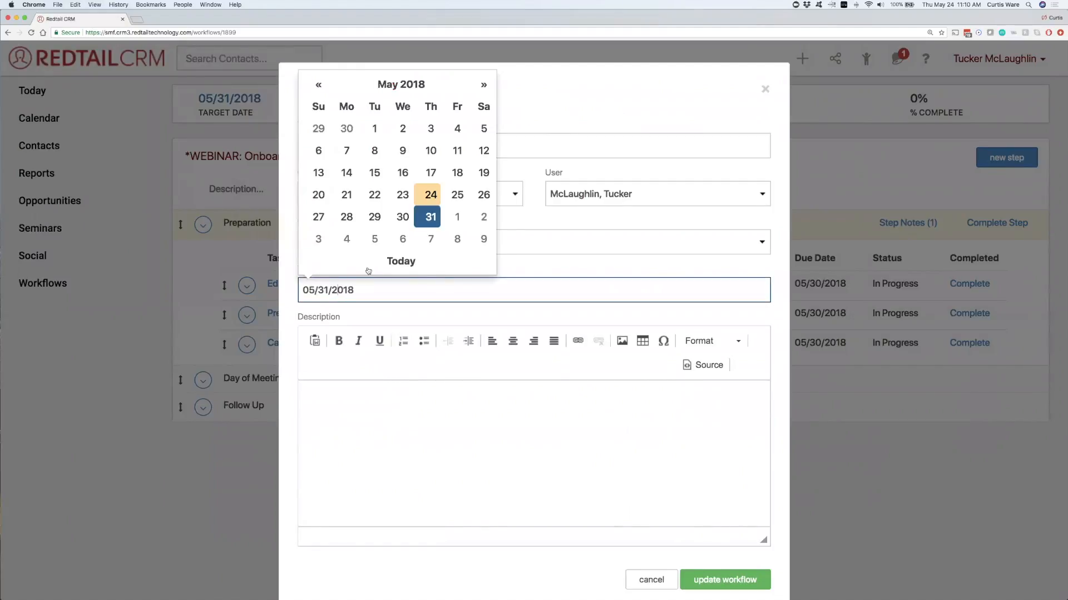
pyautogui.click(401, 240)
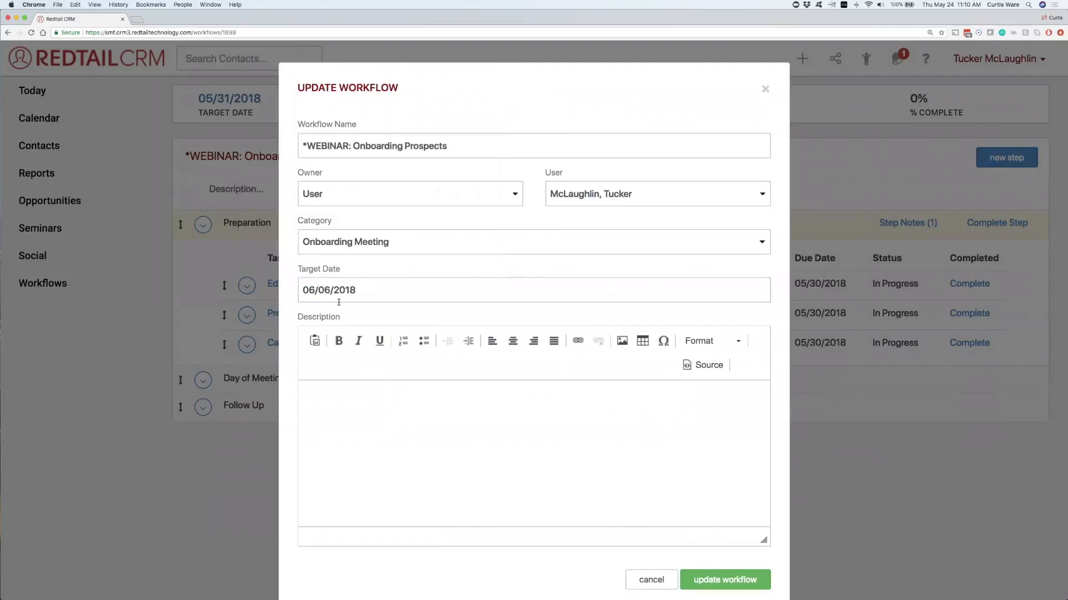
pyautogui.click(748, 583)
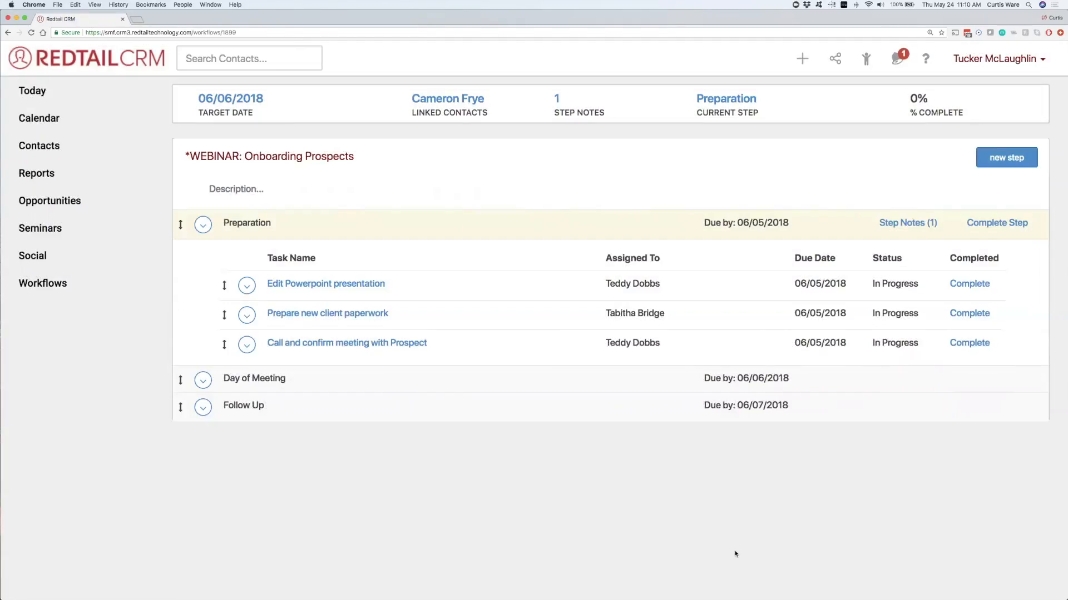
pyautogui.moveTo(795, 224); pyautogui.dragTo(733, 223)
# - Complete the Preparation step with outcome Meeting Confirmed! :) and a note that the prospect was spoken with and "Will be in tomorrow"
pyautogui.click(997, 223)
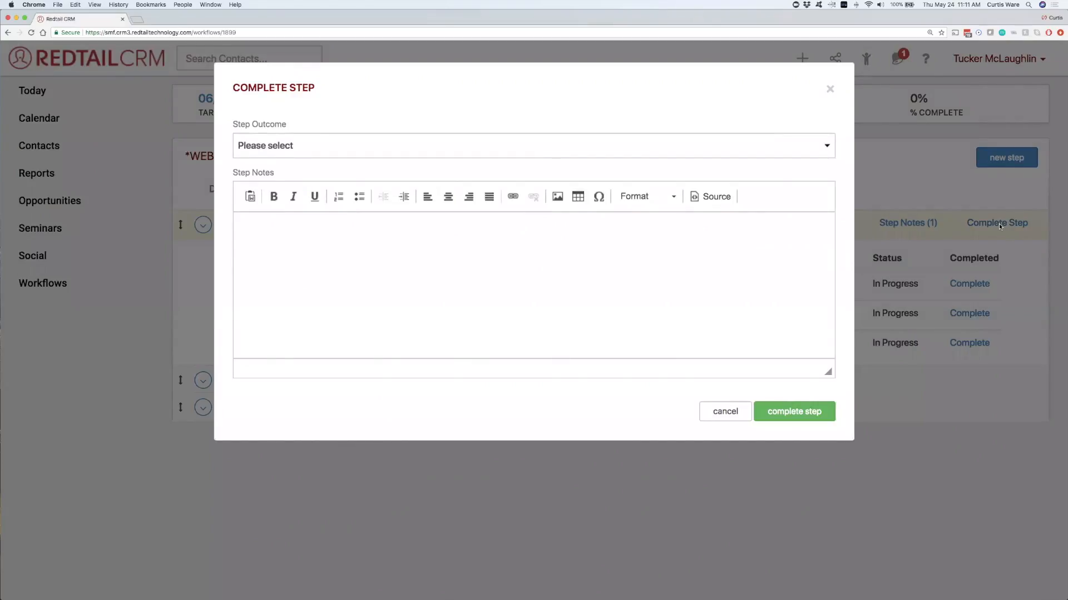
pyautogui.click(294, 149)
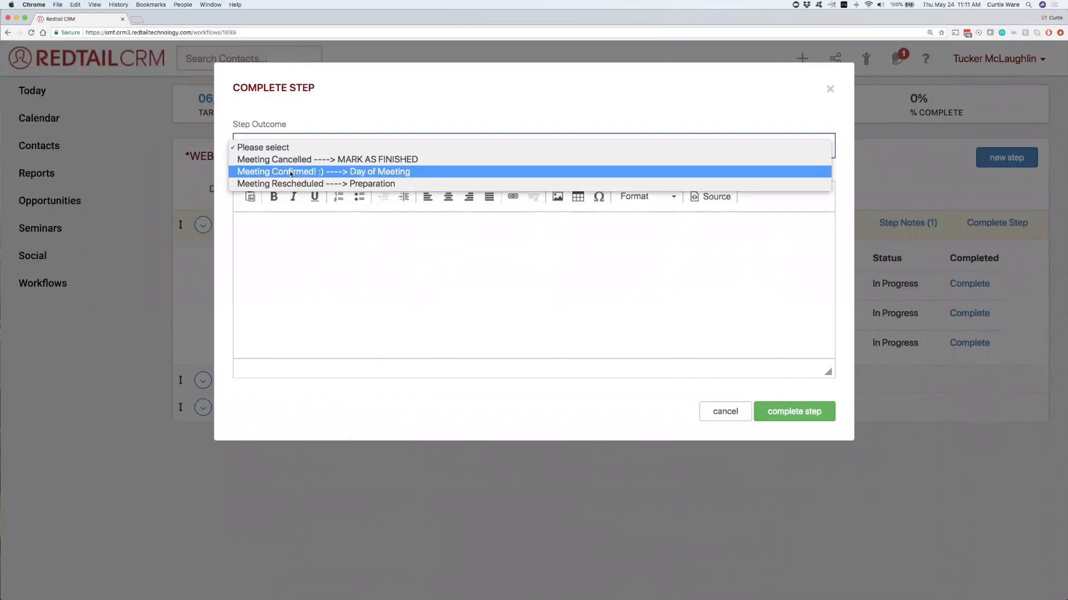
pyautogui.click(291, 172)
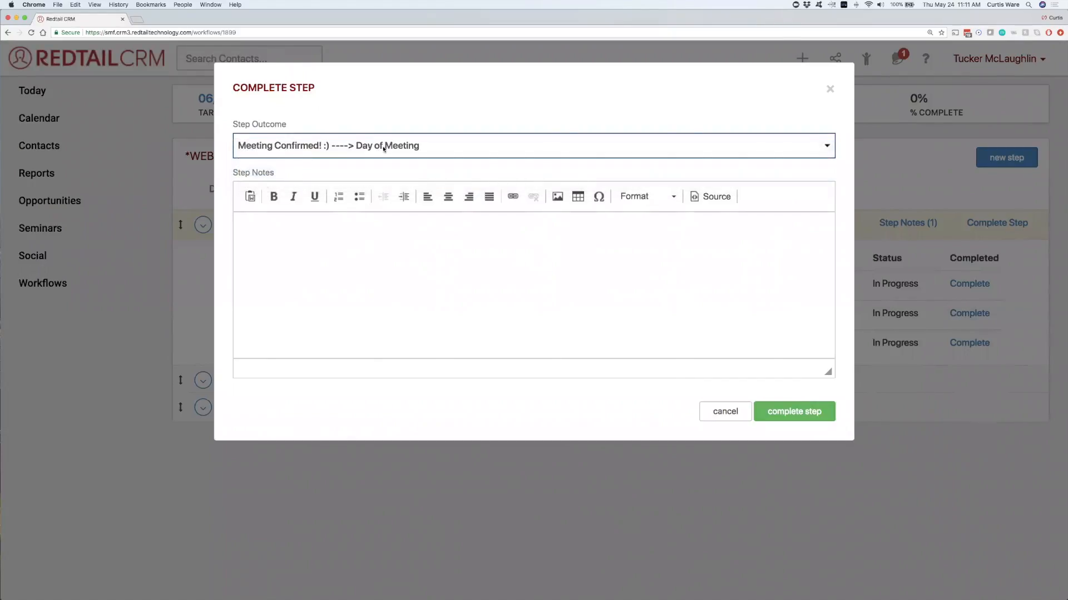
pyautogui.click(411, 290)
pyautogui.write('Spoke with Cameron. Will ')
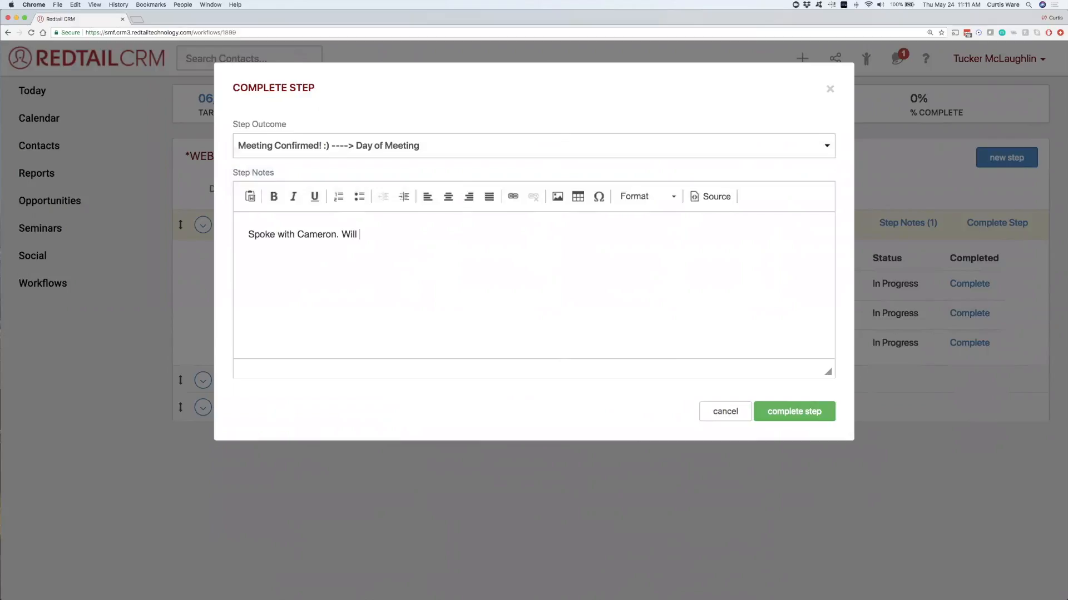
pyautogui.write('be in tomorrow')
pyautogui.click(810, 417)
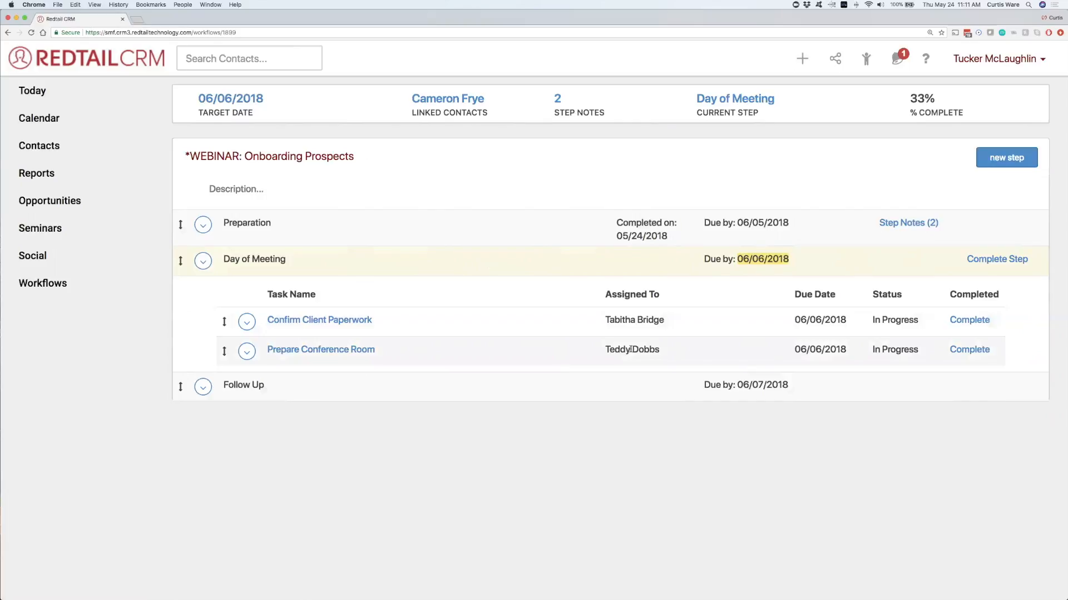
# - Reassign the Prepare Conference Room task in the Day of Meeting step to the logged-in user, keeping its due date
pyautogui.click(246, 354)
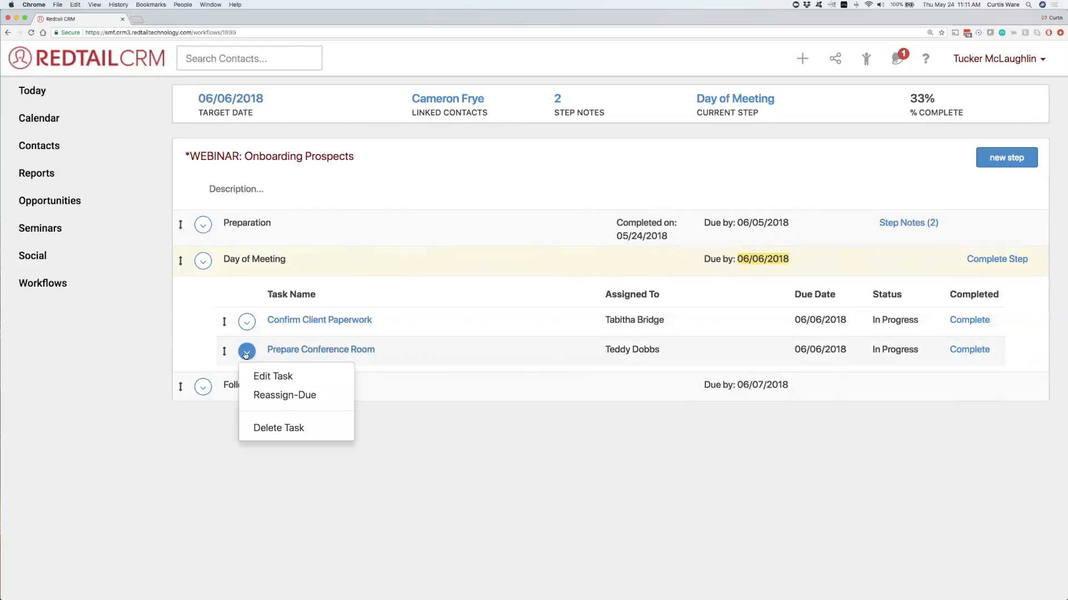
pyautogui.click(281, 395)
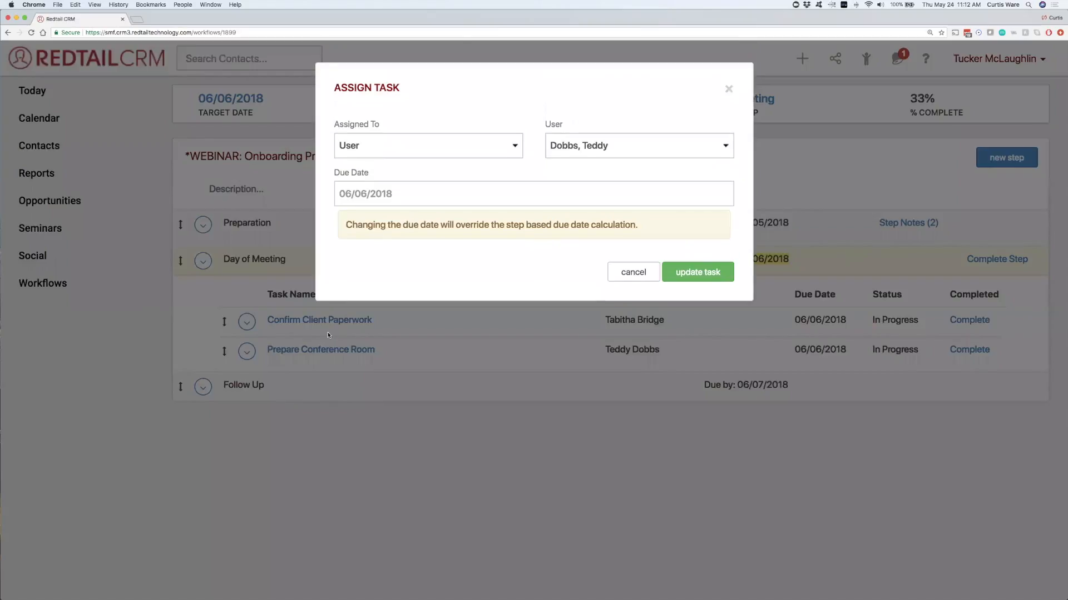
pyautogui.click(580, 150)
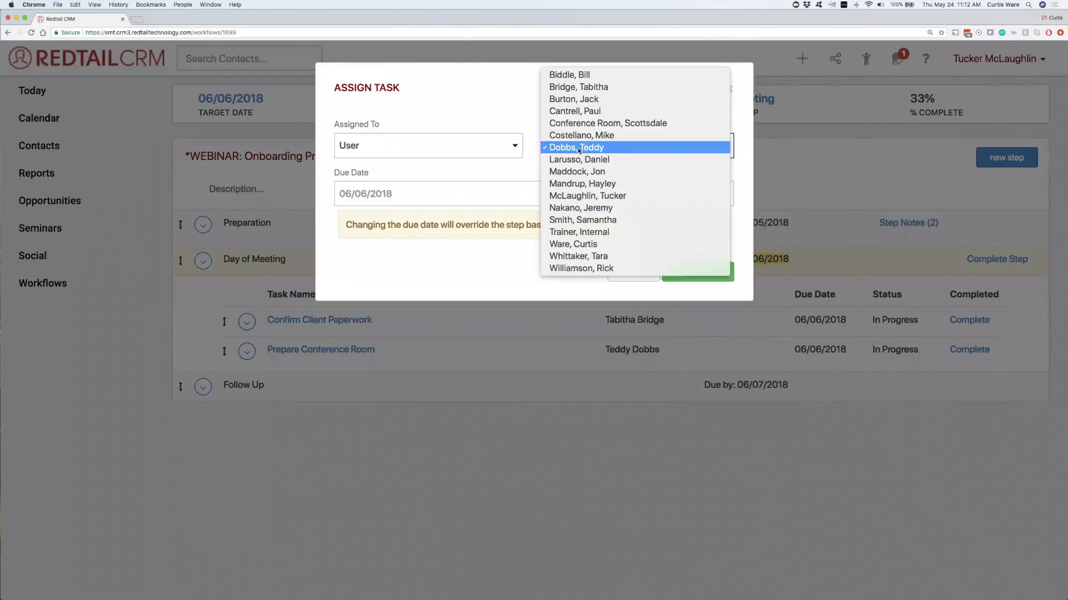
pyautogui.click(592, 198)
pyautogui.click(726, 270)
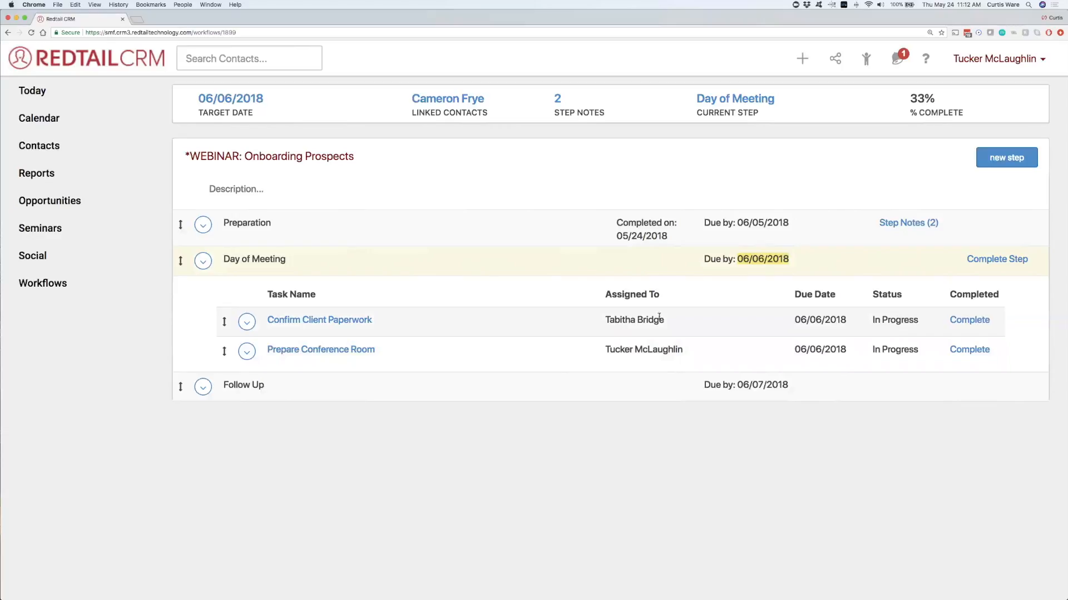
# - Mark the Confirm Client Paperwork task as complete and return to the workflows list
pyautogui.click(969, 321)
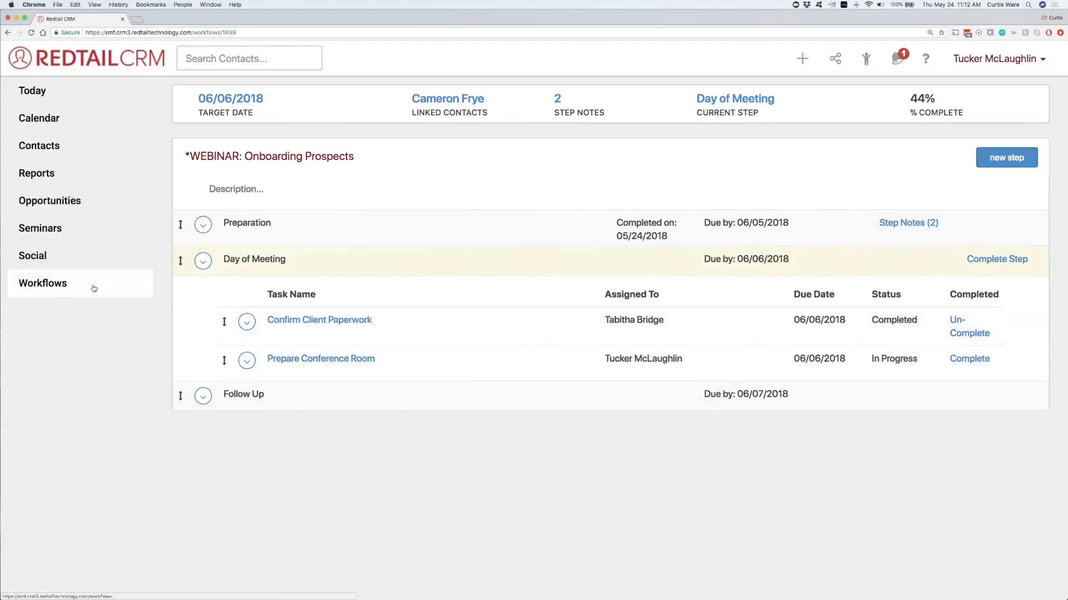
pyautogui.click(39, 283)
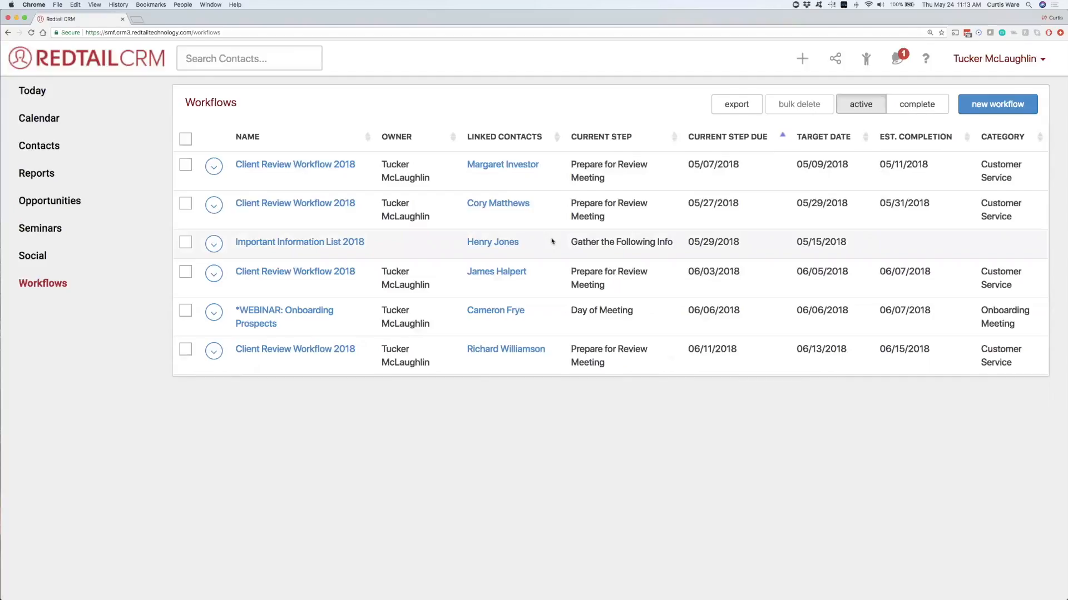
# - View the active workflow tasks from the Today dashboard, open the Prepare Conference Room task's workflow, and return to the task list
pyautogui.click(45, 93)
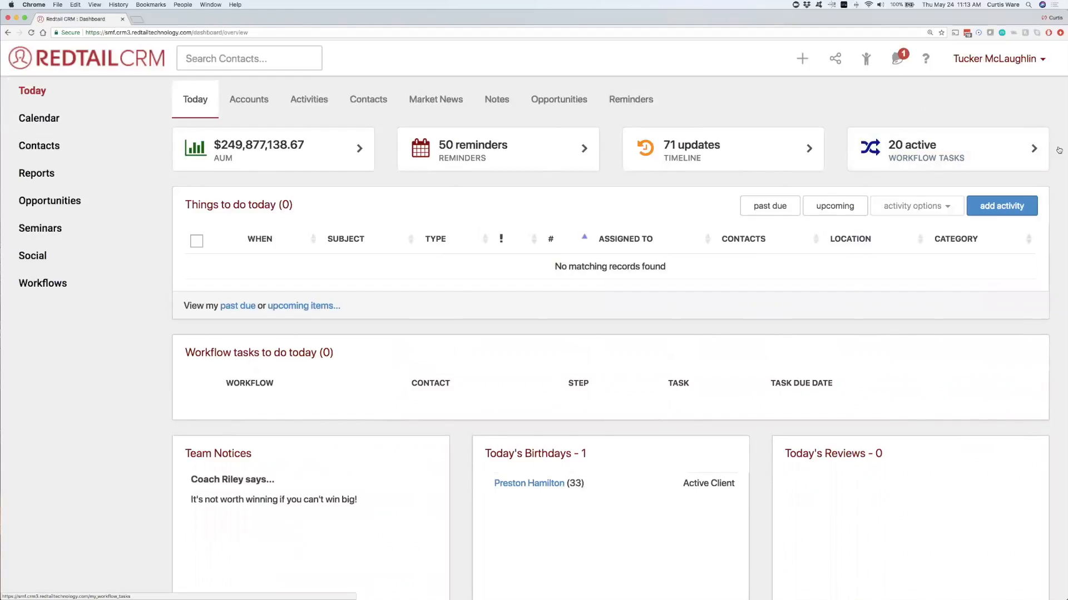
pyautogui.click(899, 162)
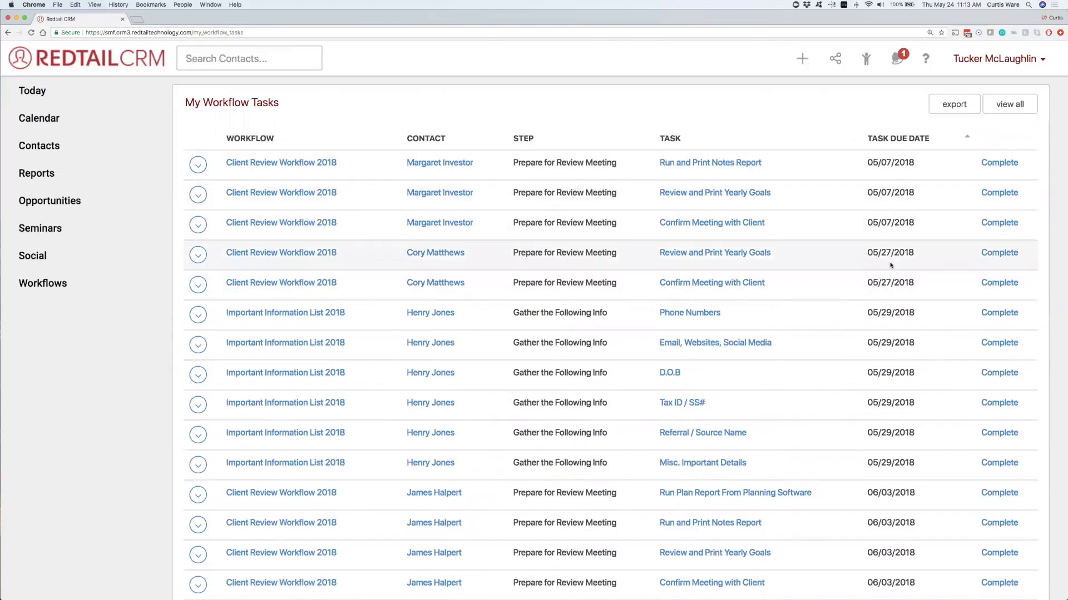
pyautogui.scroll(-5, 887, 346)
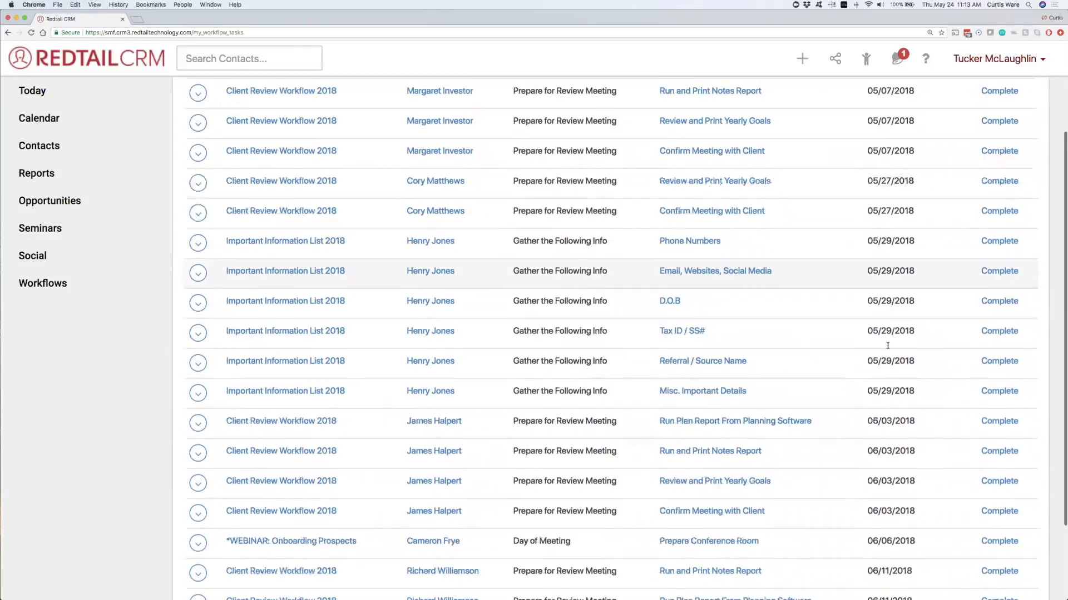
pyautogui.scroll(-1, 888, 348)
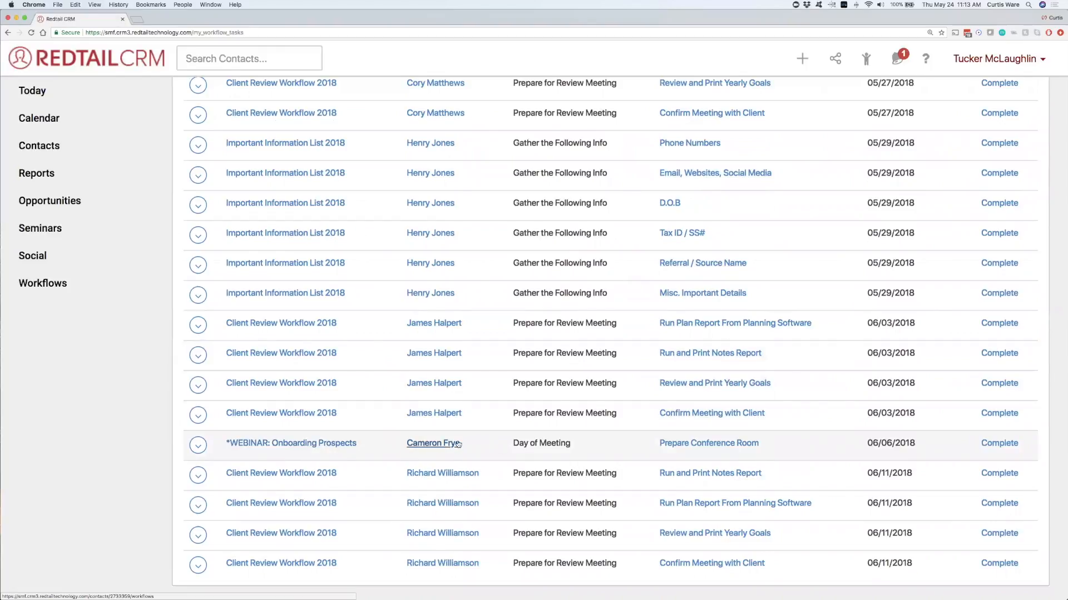
pyautogui.moveTo(925, 444); pyautogui.dragTo(849, 447)
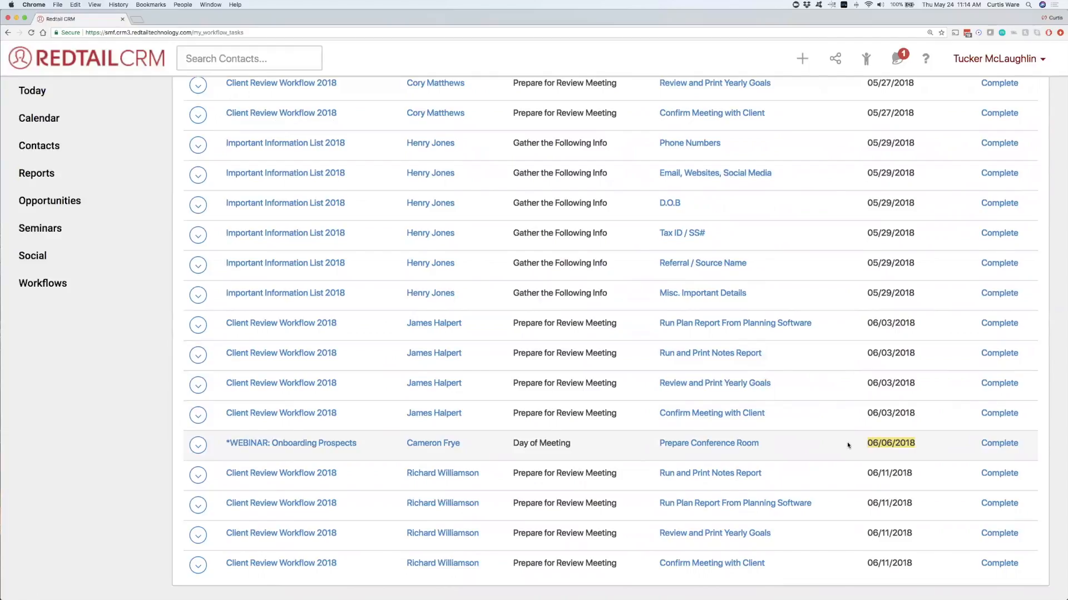
pyautogui.click(704, 447)
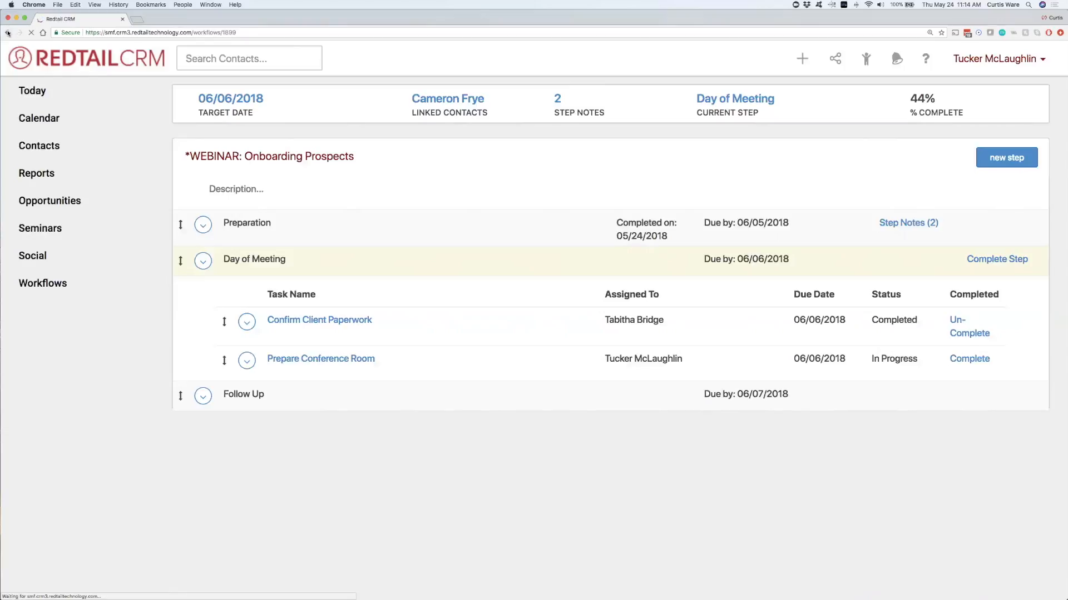
pyautogui.click(8, 33)
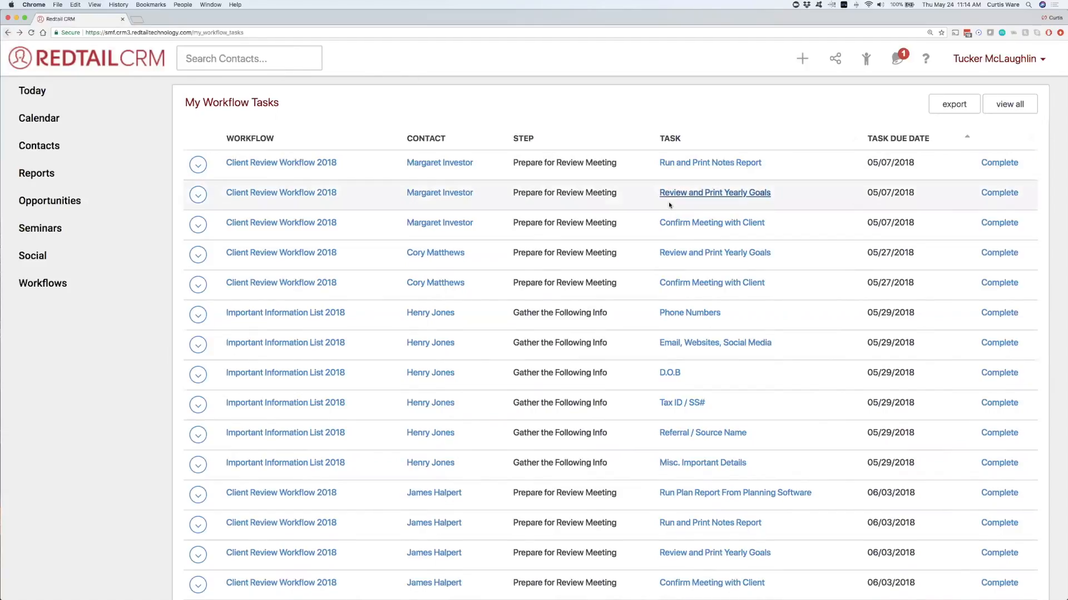
# - Complete the Prepare Conference Room task of the Day of Meeting step with outcome Meeting Complete ----> Follow Up and the note "Meeting done."
pyautogui.scroll(-5, 672, 203)
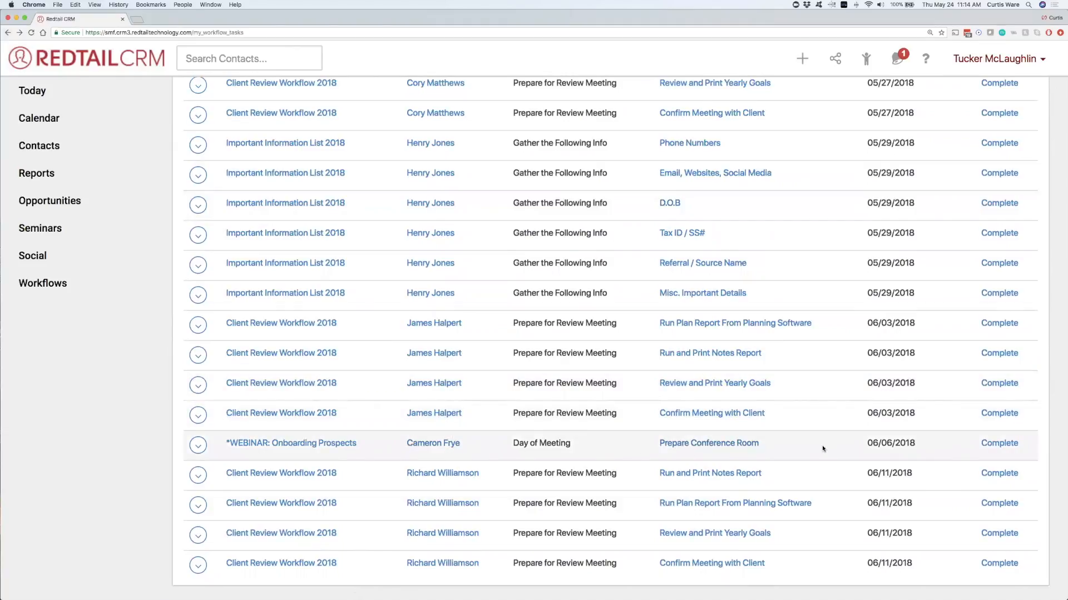
pyautogui.click(1000, 443)
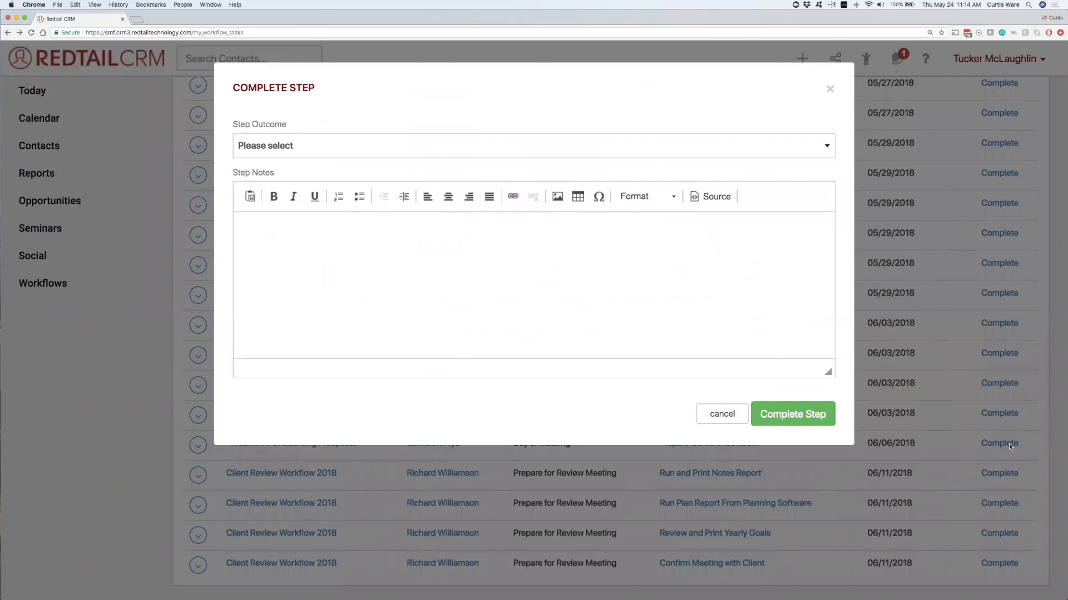
pyautogui.click(285, 148)
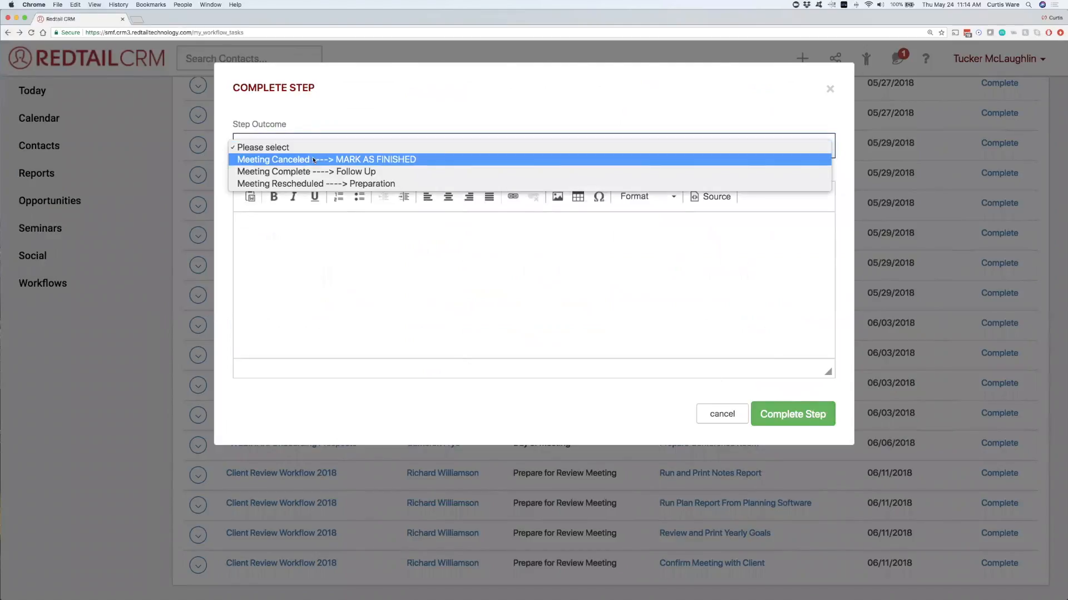
pyautogui.click(340, 171)
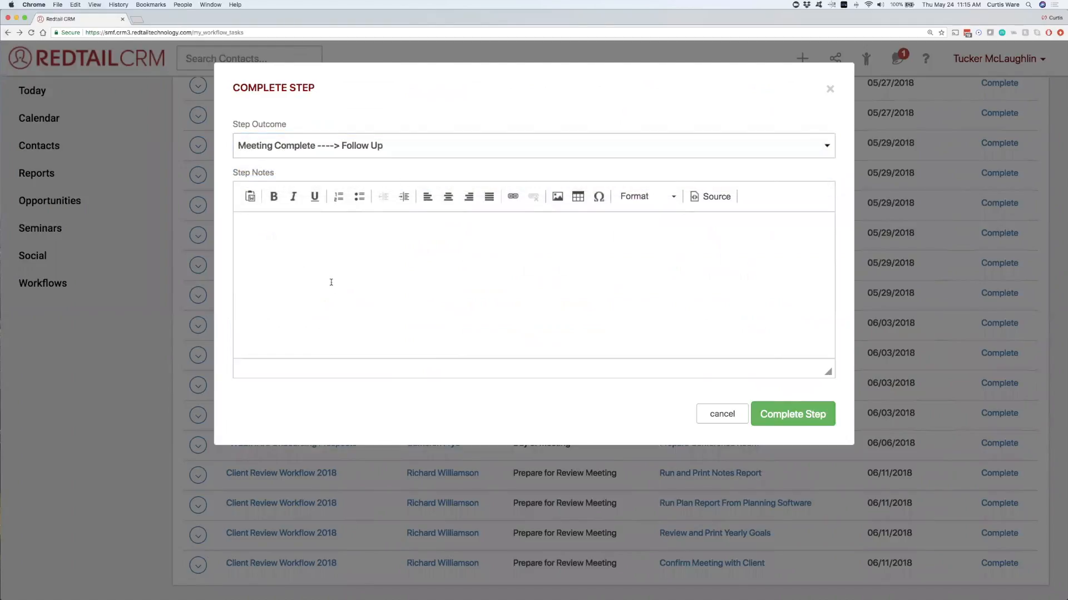
pyautogui.write('Meeting done.')
pyautogui.click(820, 418)
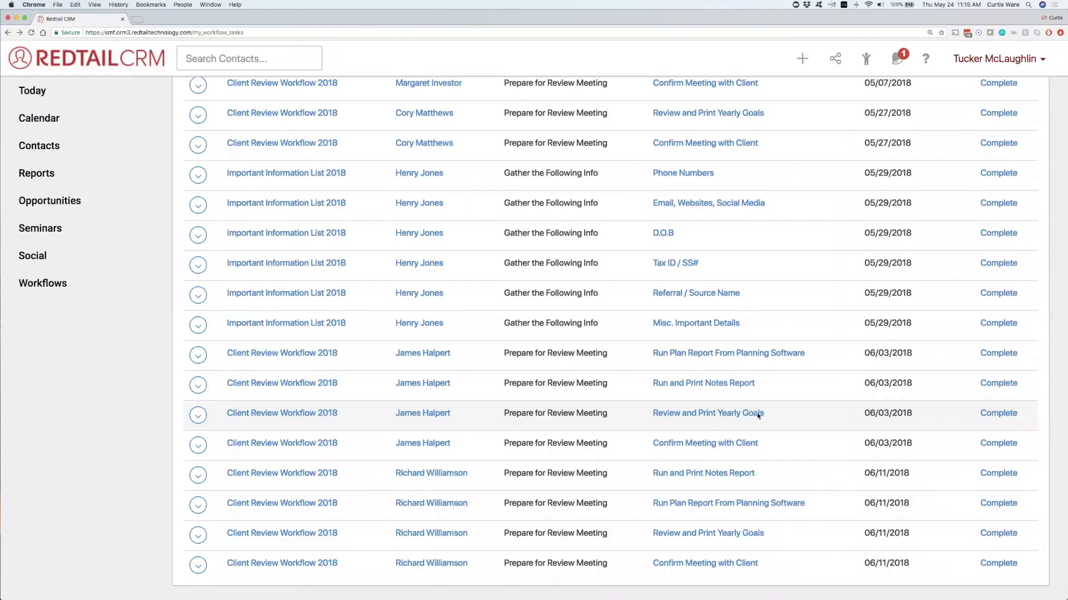
# - Check the remaining workflow tasks, then open the *WEBINAR: Onboarding Prospects workflow from the list of active workflows
pyautogui.scroll(3, 719, 428)
pyautogui.scroll(-3, 715, 431)
pyautogui.scroll(2, 601, 479)
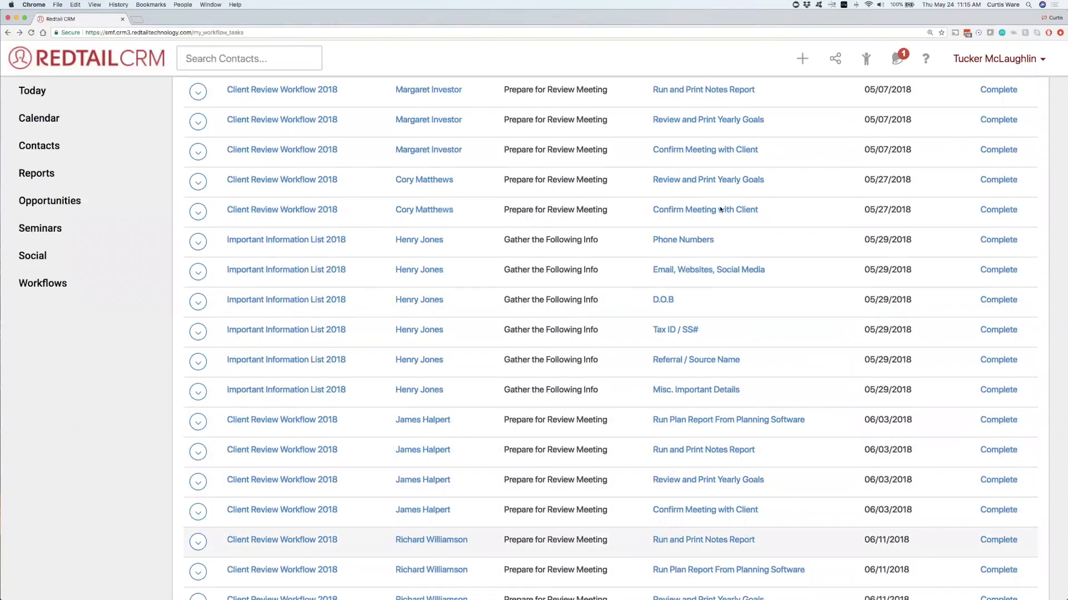
pyautogui.scroll(2, 720, 210)
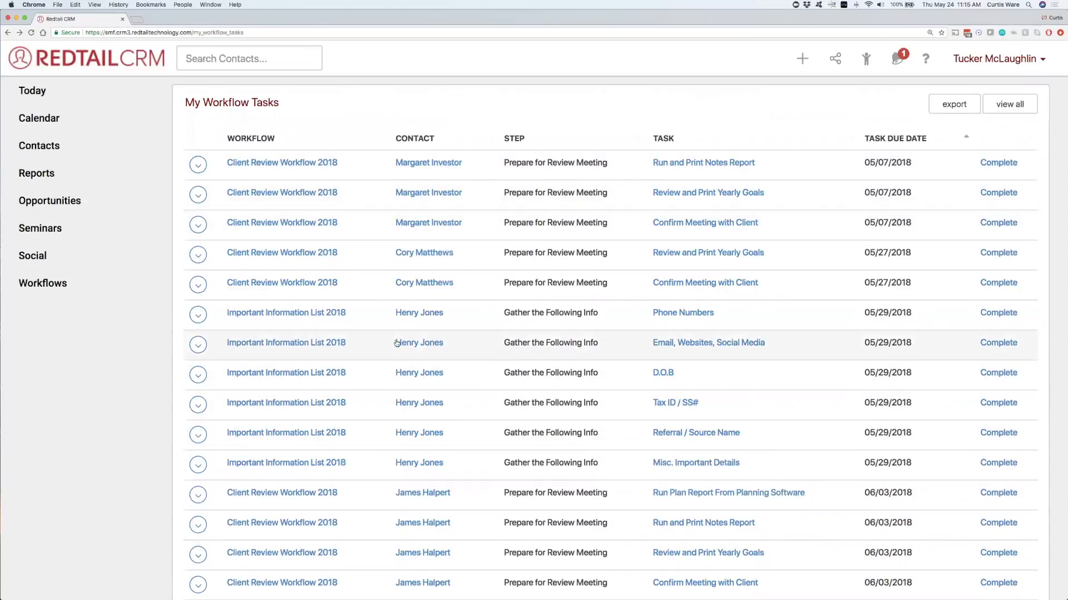
pyautogui.click(54, 287)
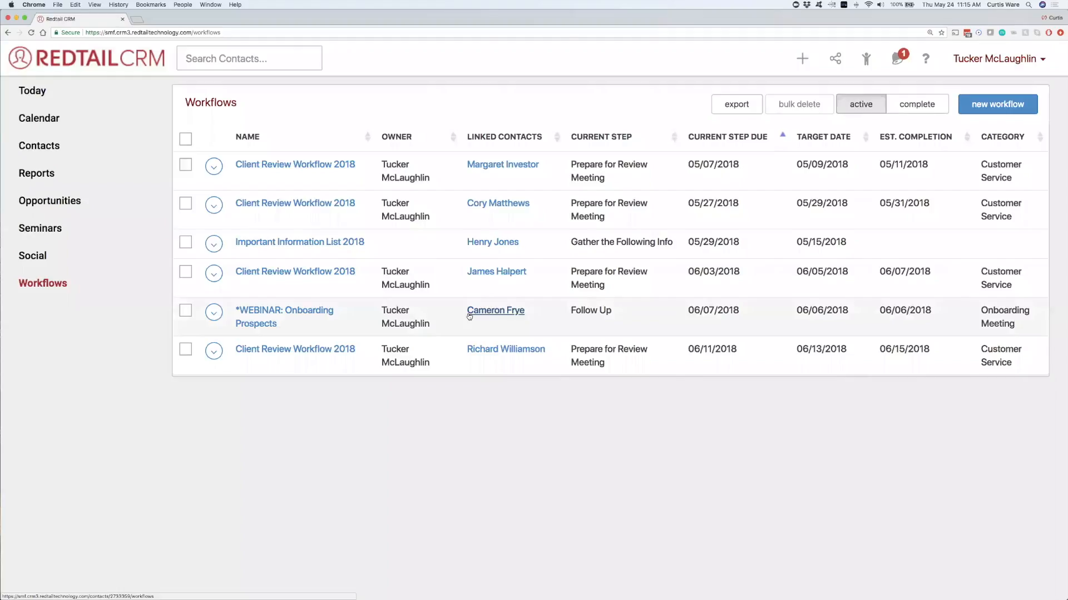
pyautogui.click(304, 313)
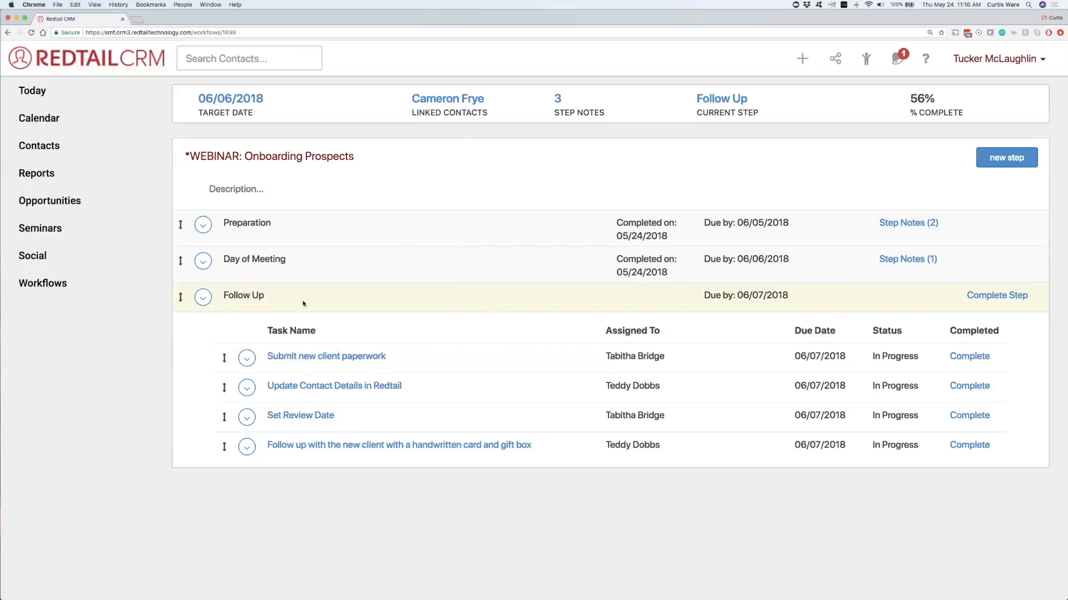
# - Add a new task to the Follow Up step and assign it to the logged-in user, keeping its default name and due date
pyautogui.click(203, 299)
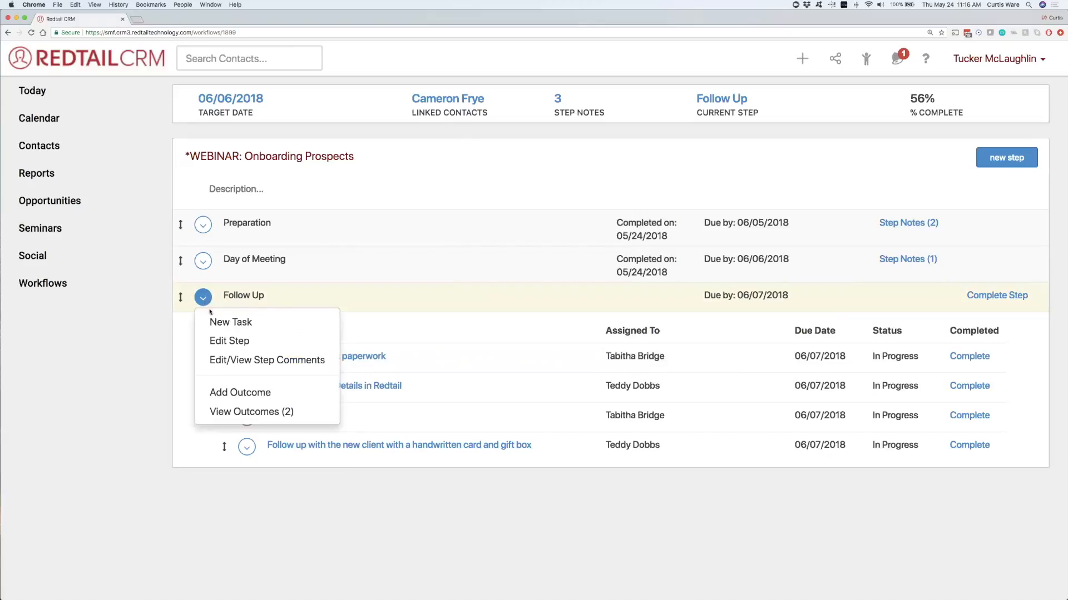
pyautogui.click(232, 324)
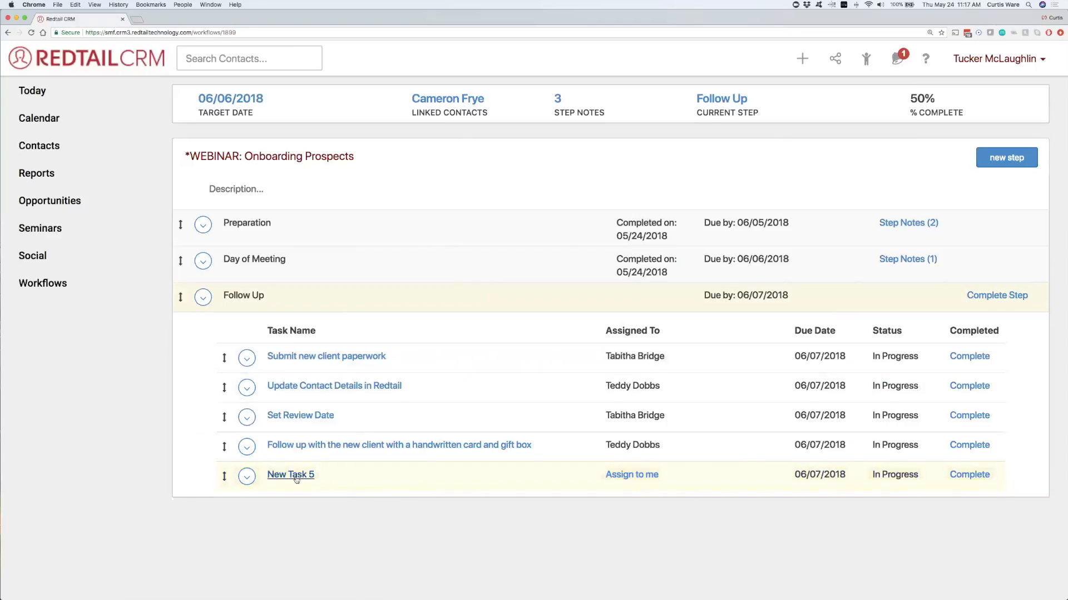
pyautogui.click(300, 477)
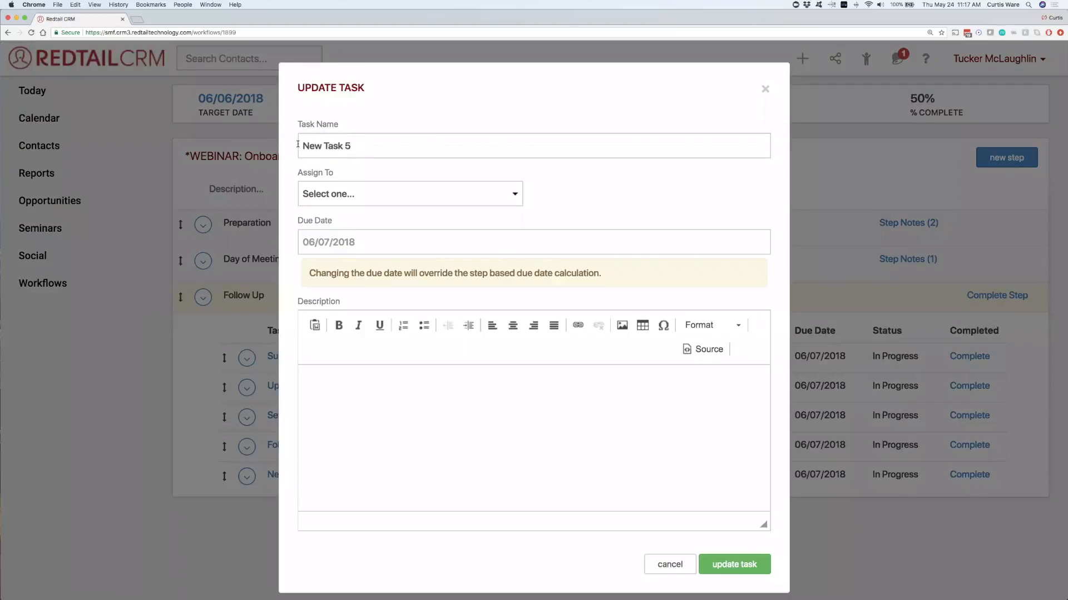
pyautogui.tripleClick(298, 146)
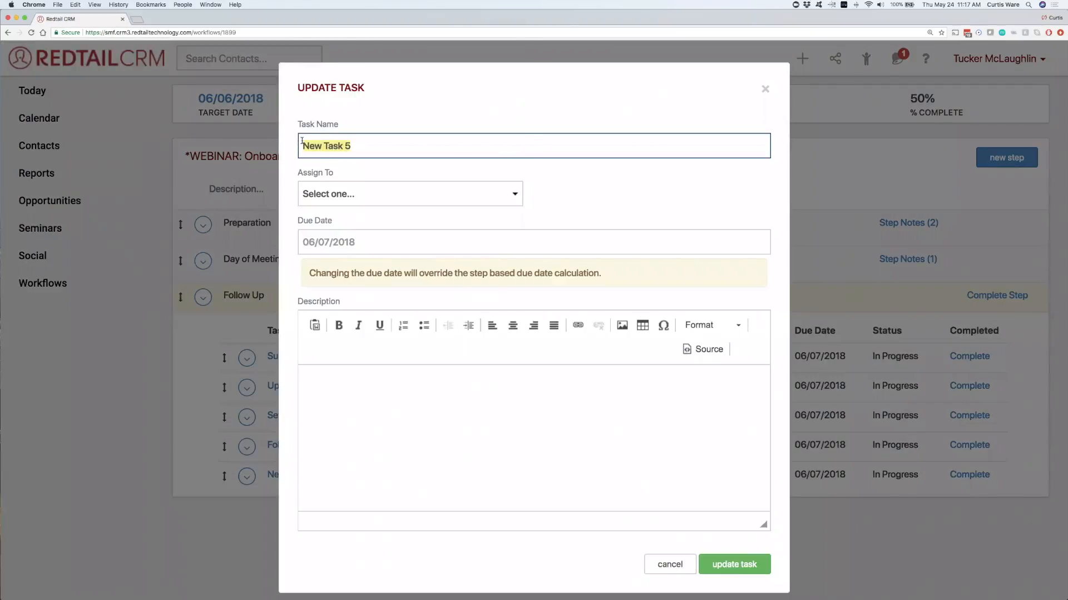
pyautogui.click(373, 199)
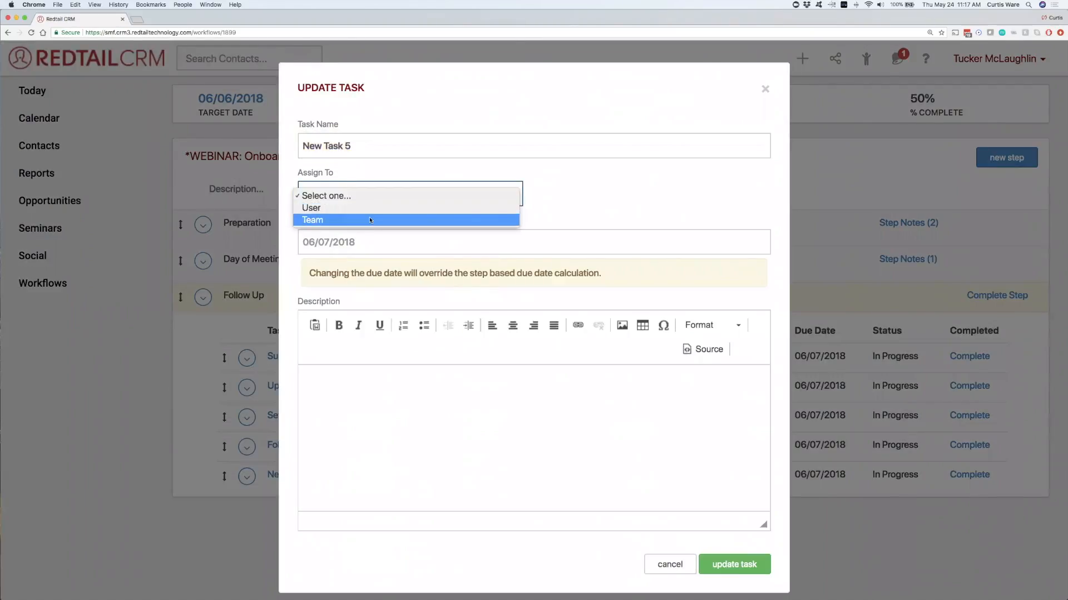
pyautogui.click(374, 209)
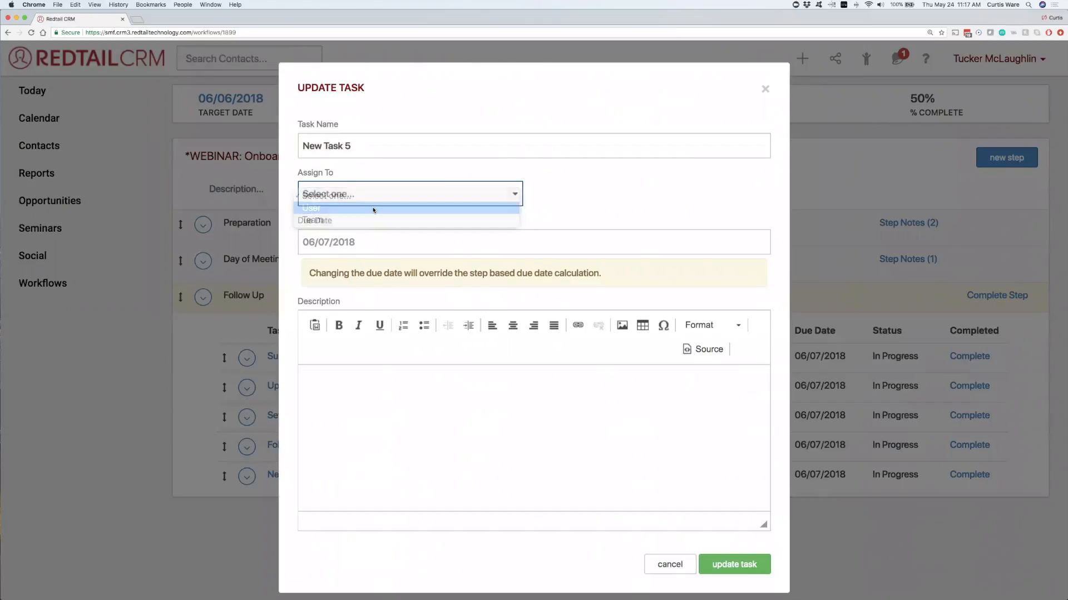
pyautogui.click(601, 193)
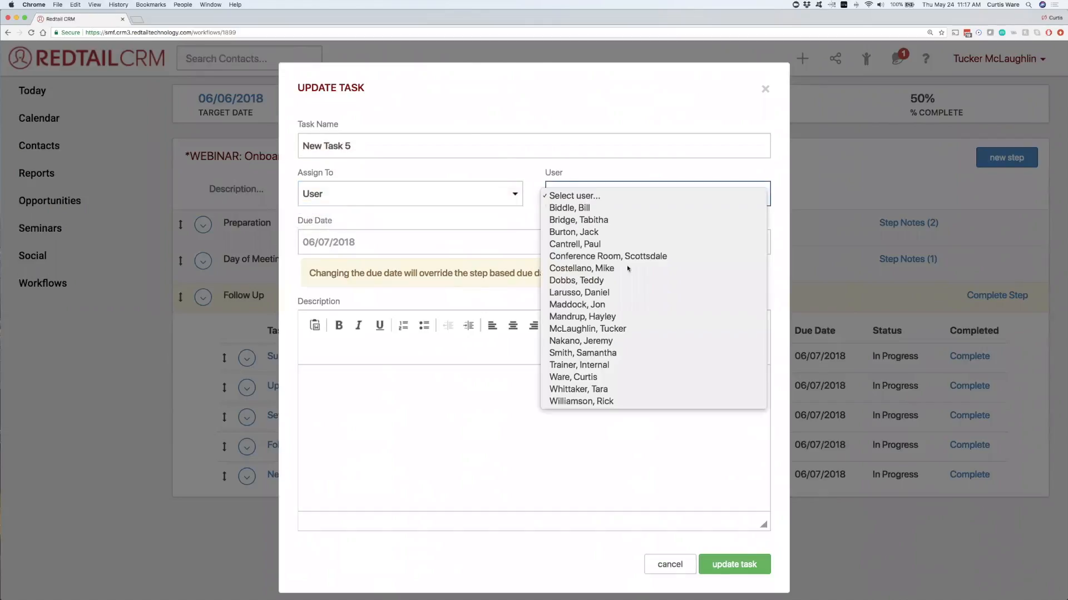
pyautogui.click(688, 328)
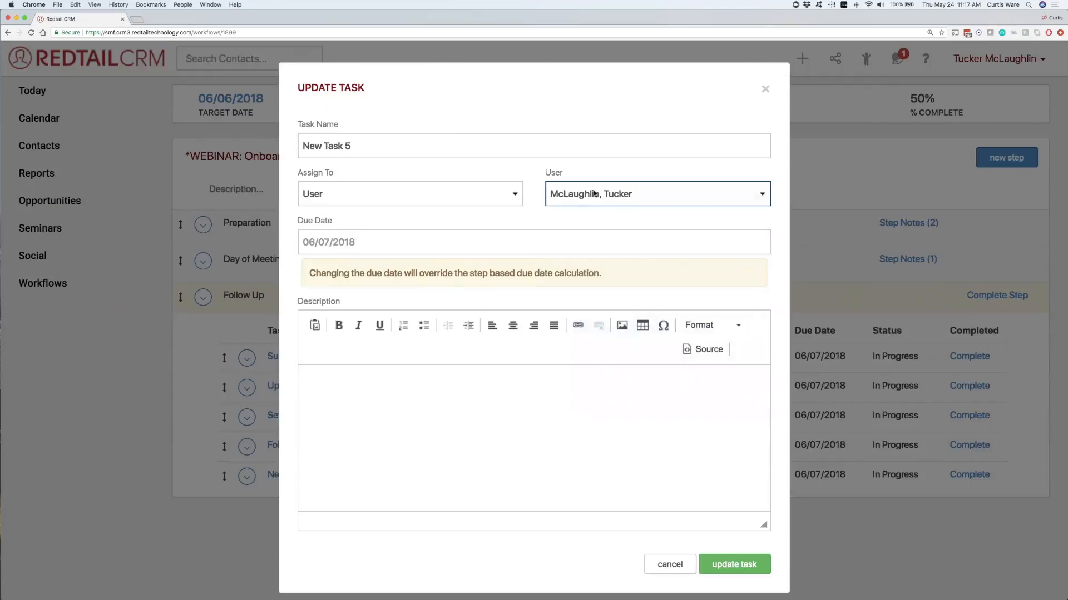
pyautogui.click(353, 243)
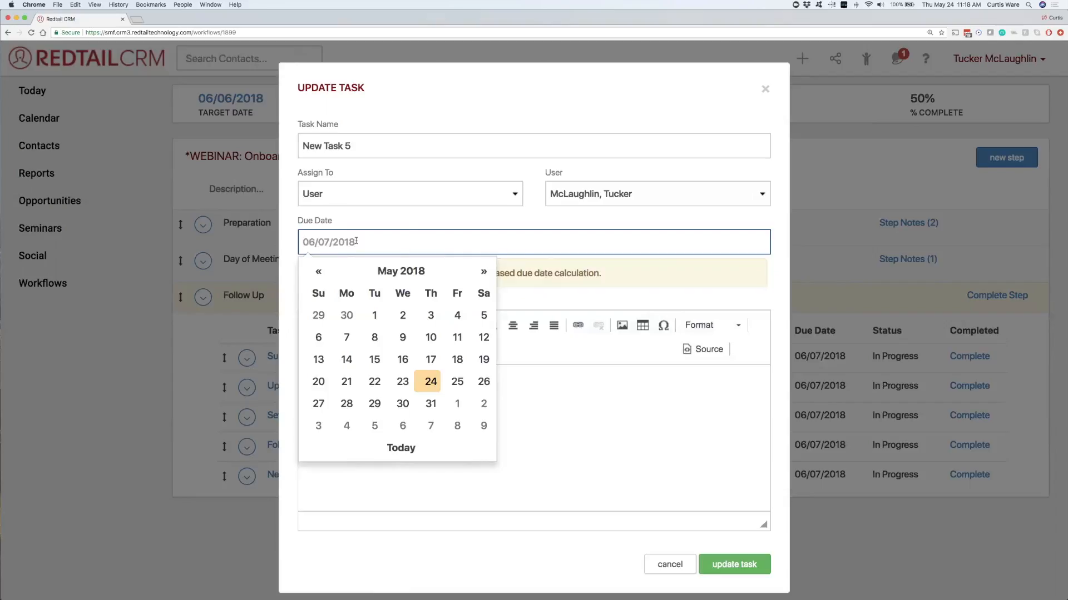
pyautogui.click(417, 215)
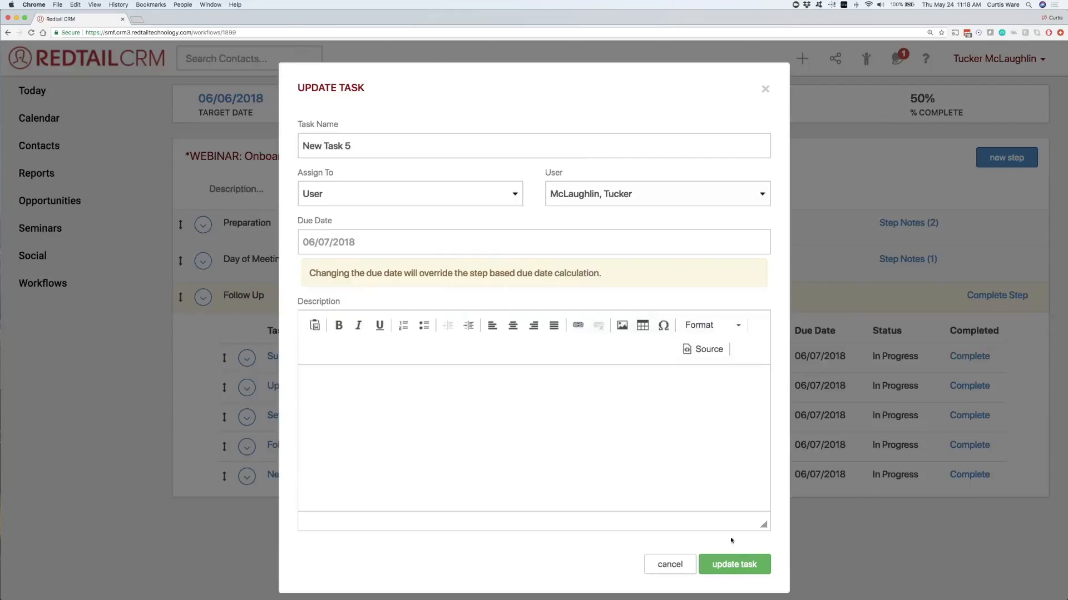
pyautogui.click(739, 565)
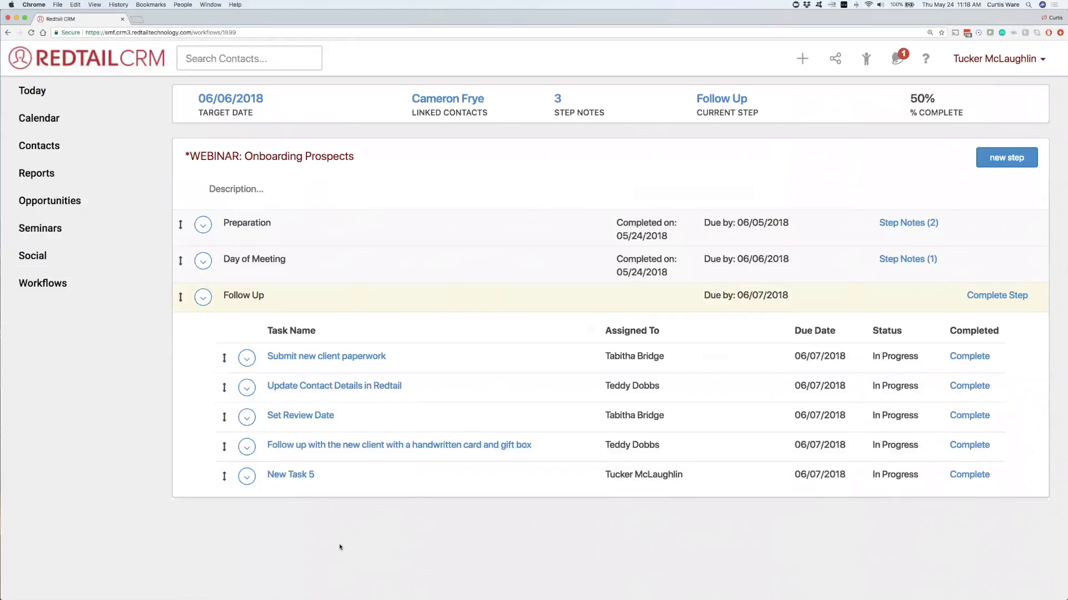
# - Delete the newly added task from the Follow Up step
pyautogui.click(247, 478)
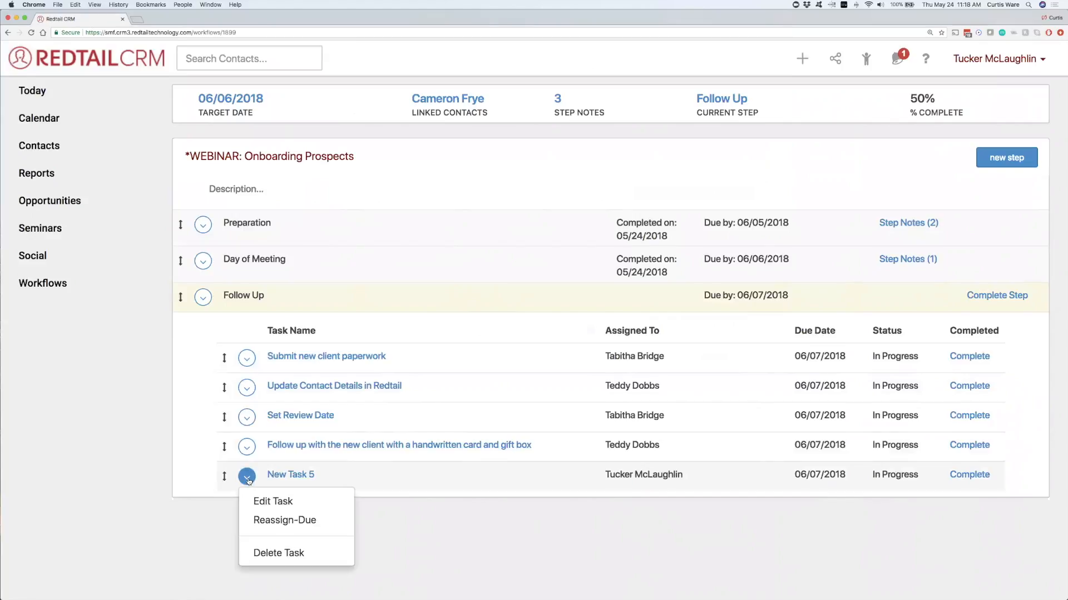
pyautogui.click(262, 556)
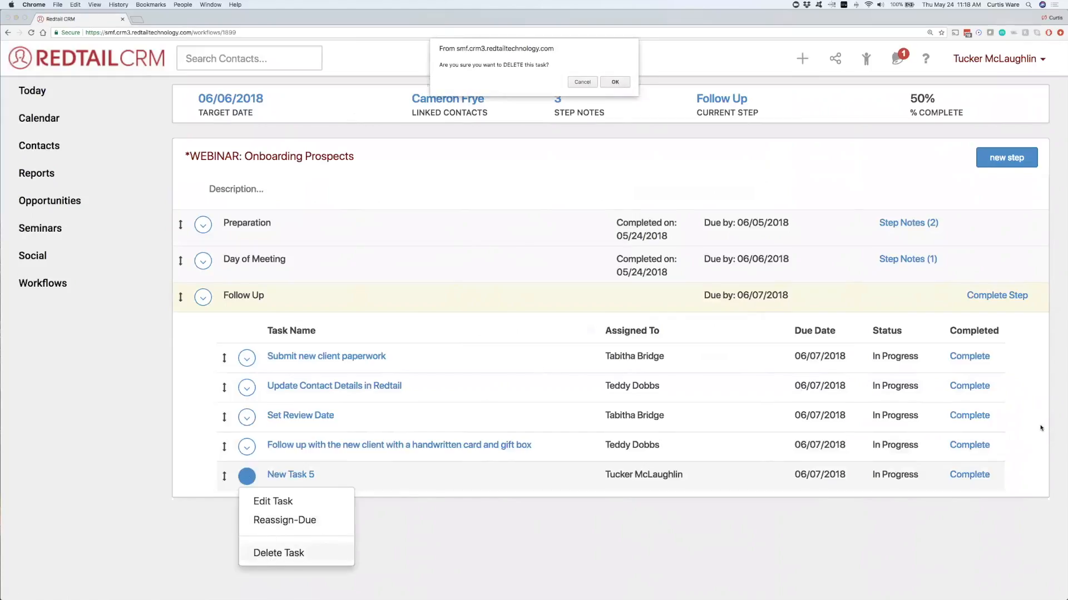
pyautogui.click(622, 85)
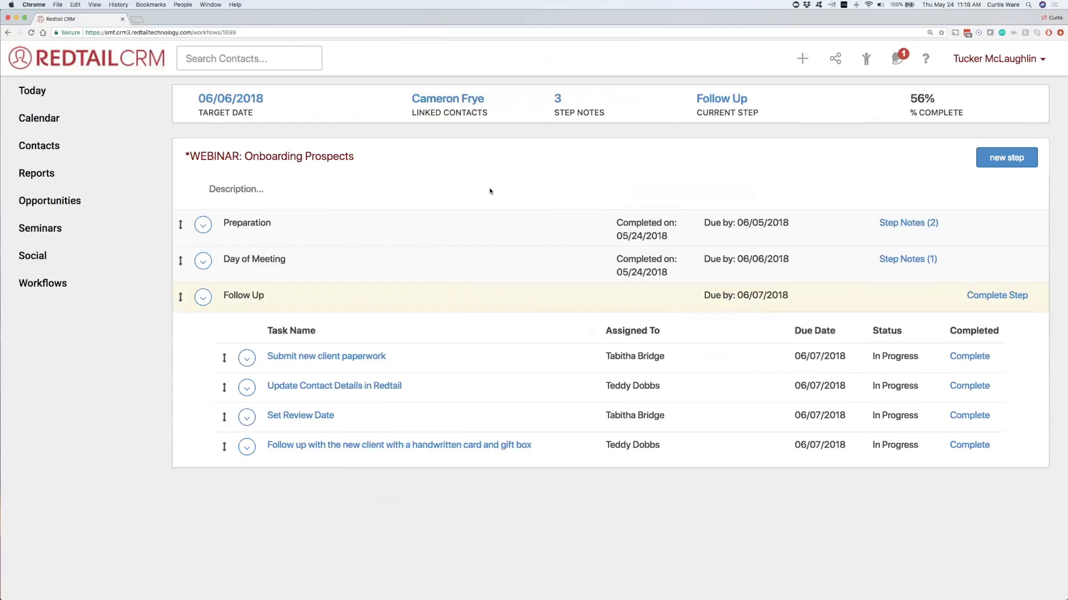
# - Mark the Submit new client paperwork and Update Contact Details in Redtail tasks as complete, checking the latter's details without changing them
pyautogui.click(977, 357)
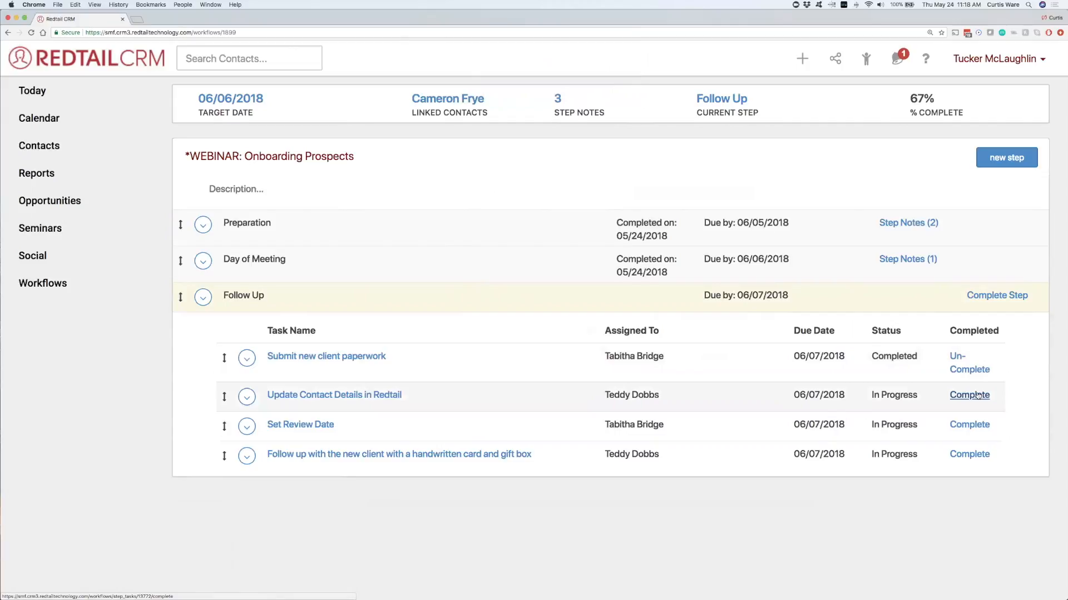
pyautogui.moveTo(335, 398)
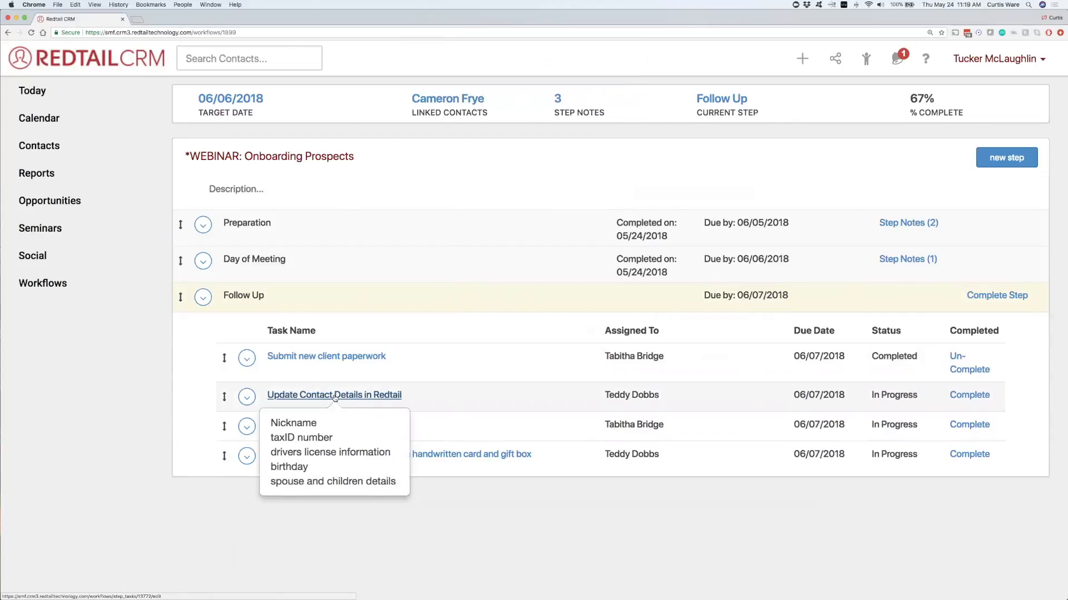
pyautogui.click(334, 395)
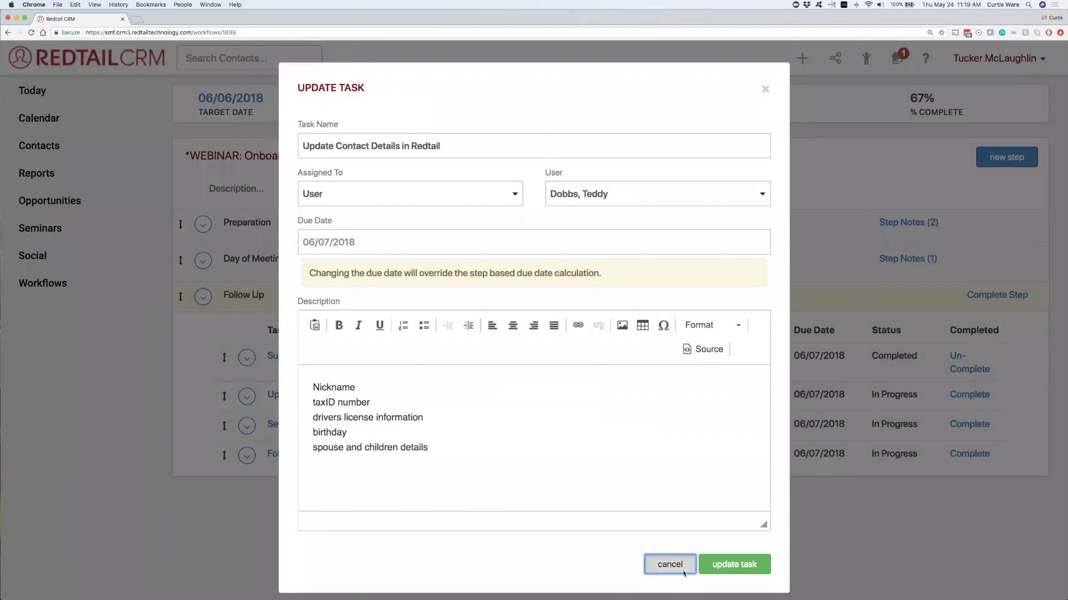
pyautogui.click(673, 567)
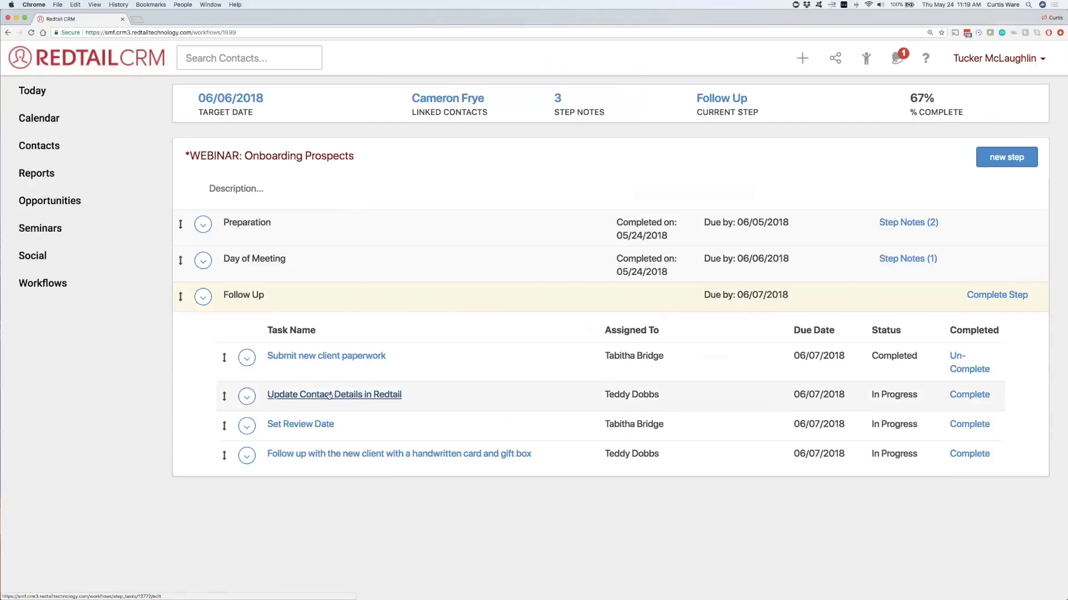
pyautogui.click(977, 397)
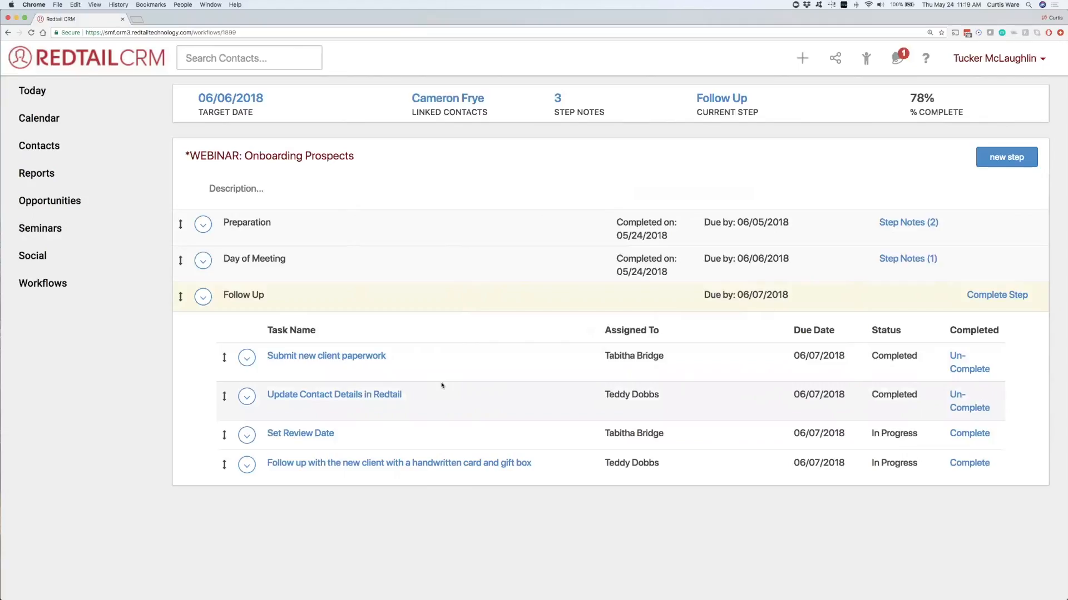
# - Find the linked prospect's contact record by last name and complete its open workflow task for the handwritten card and gift box
pyautogui.click(239, 58)
pyautogui.write('frye')
pyautogui.press('Return')
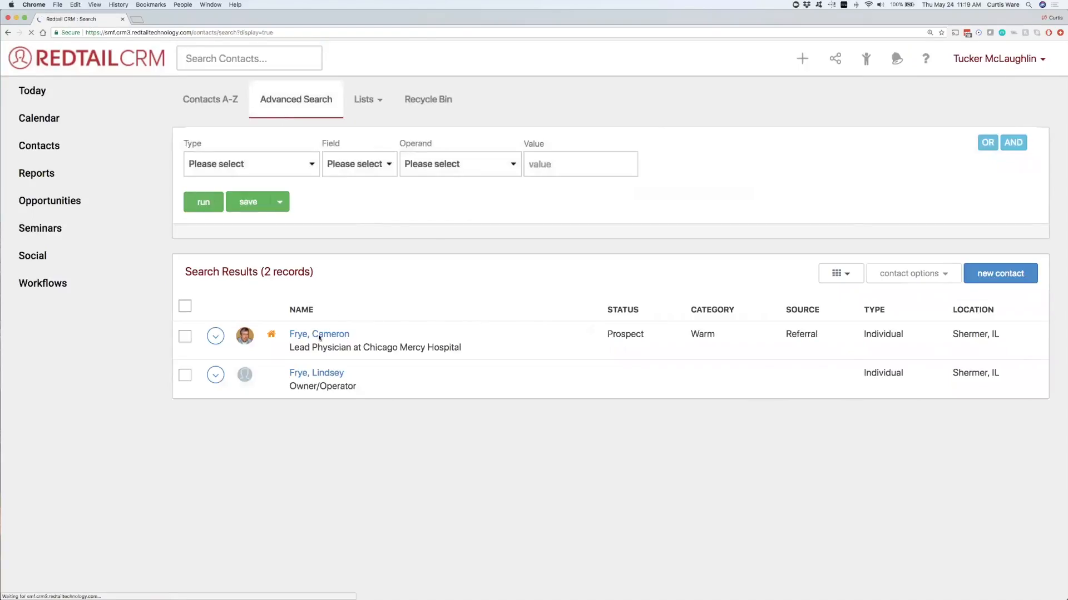
pyautogui.click(322, 336)
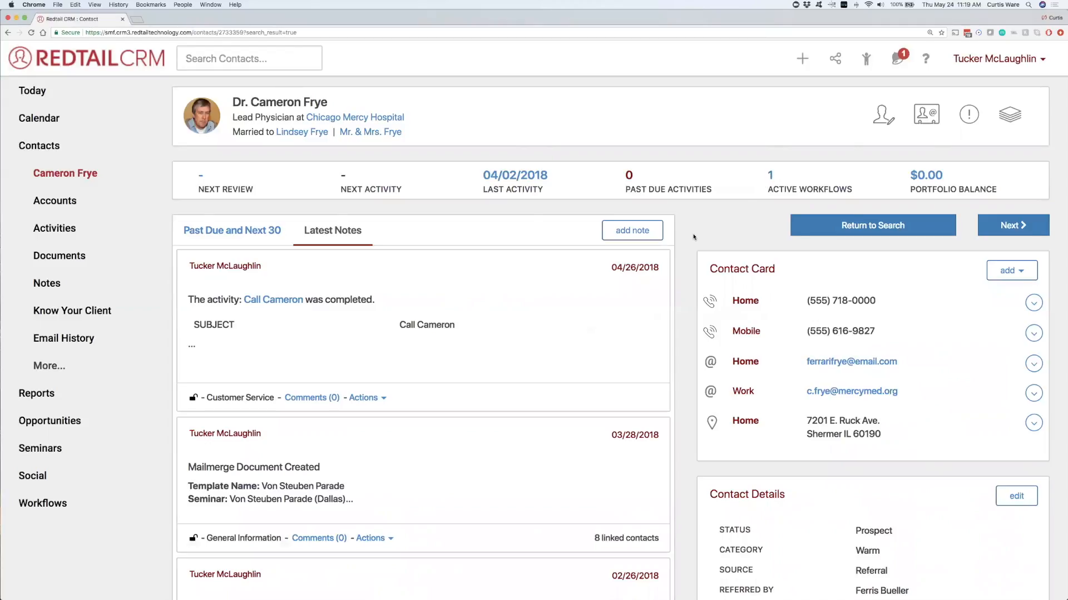
pyautogui.scroll(-1, 689, 238)
pyautogui.scroll(-10, 688, 238)
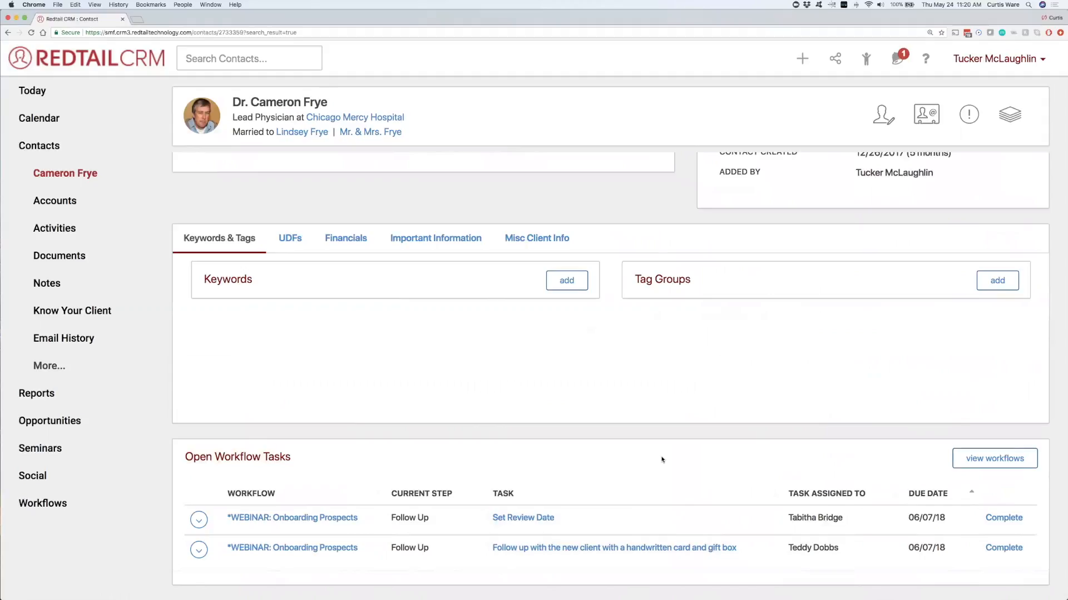
pyautogui.click(1004, 548)
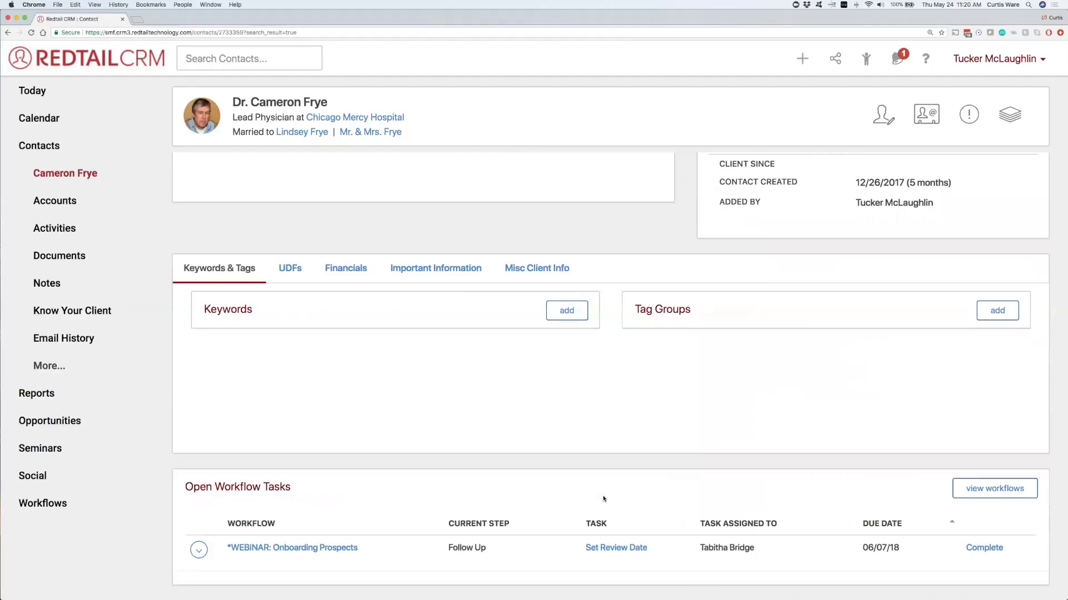
# - View the prospect's active workflows from the contact record
pyautogui.scroll(10, 603, 499)
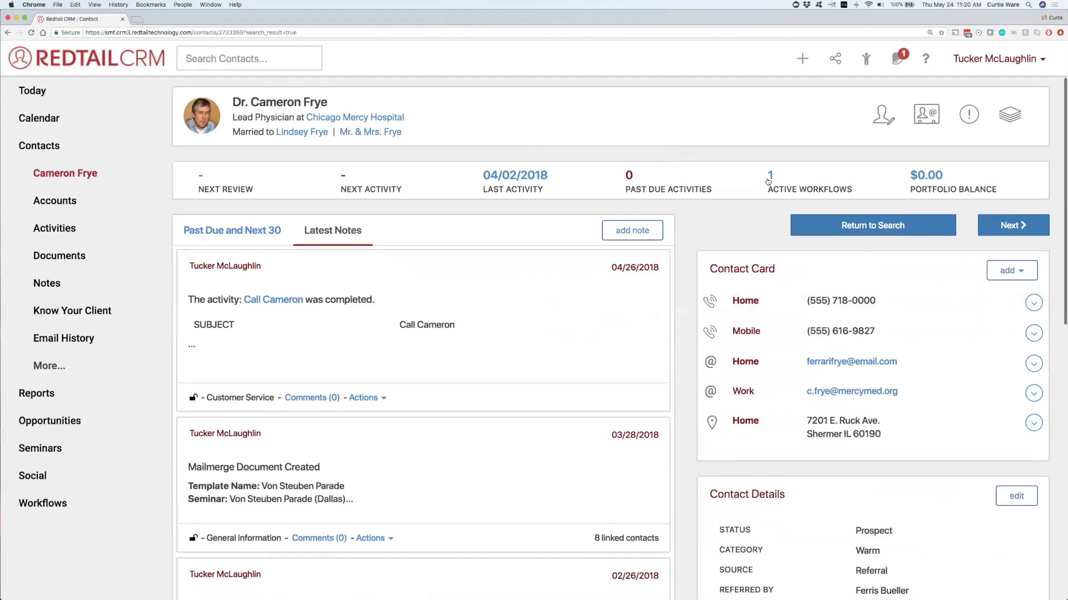
pyautogui.click(771, 176)
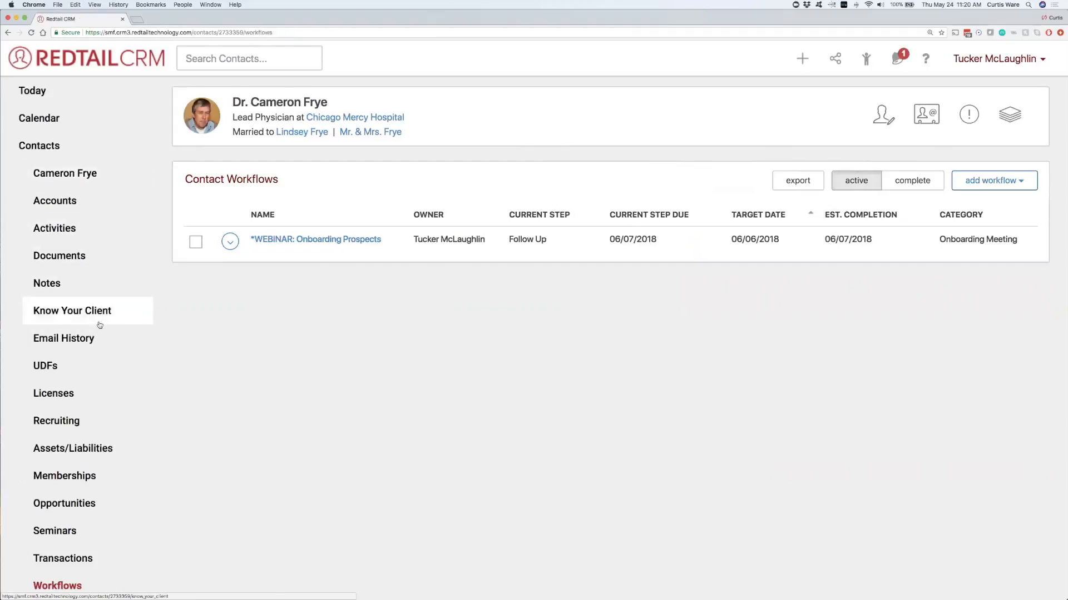
pyautogui.scroll(-1, 99, 394)
pyautogui.scroll(-5, 97, 394)
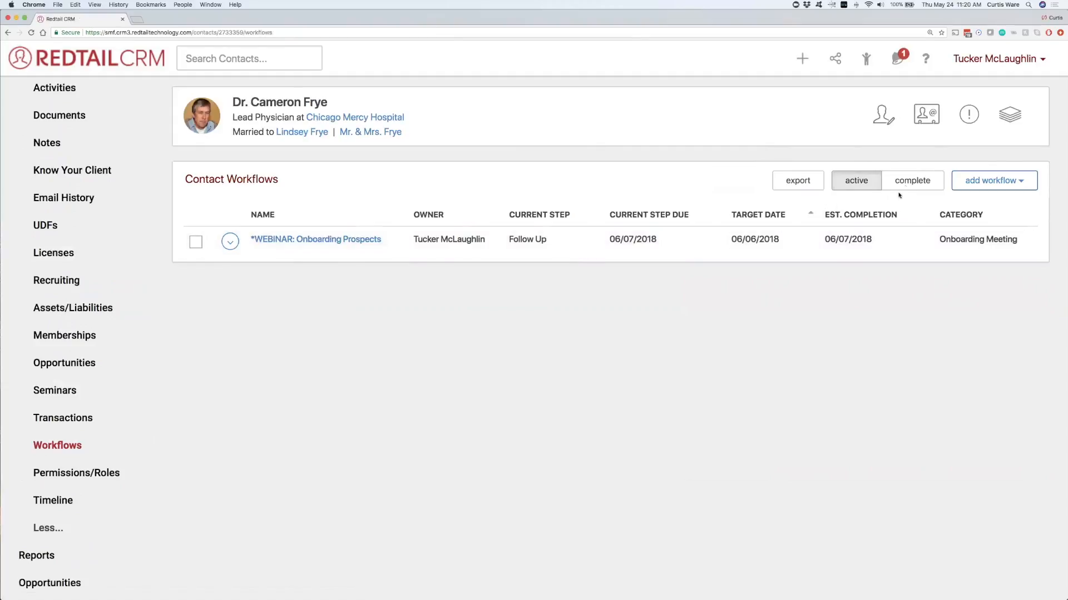
# - View the prospect's completed workflows and return to the active ones
pyautogui.click(912, 181)
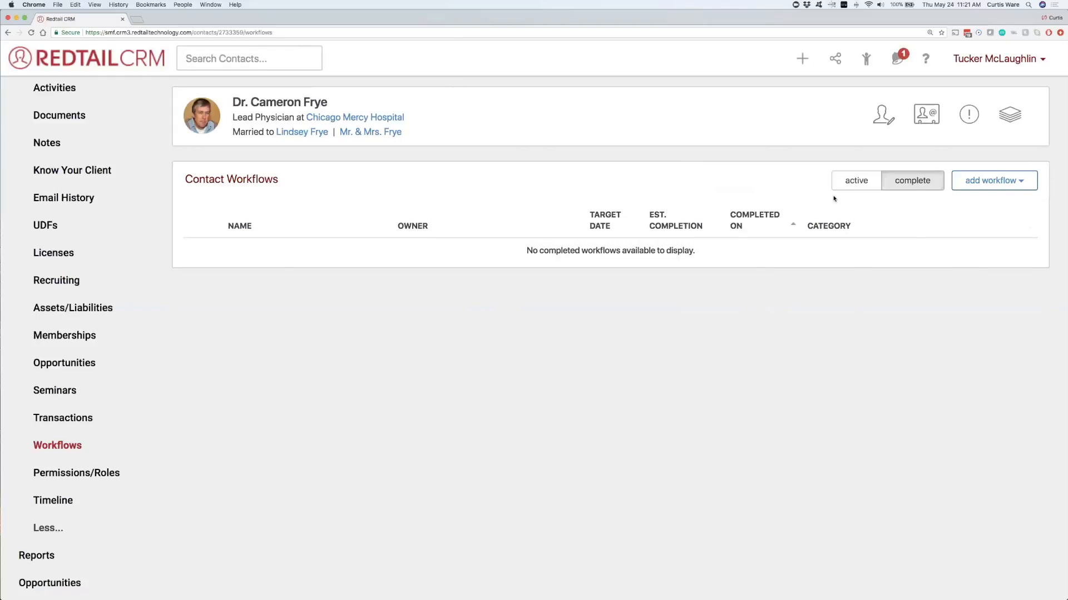
pyautogui.click(849, 185)
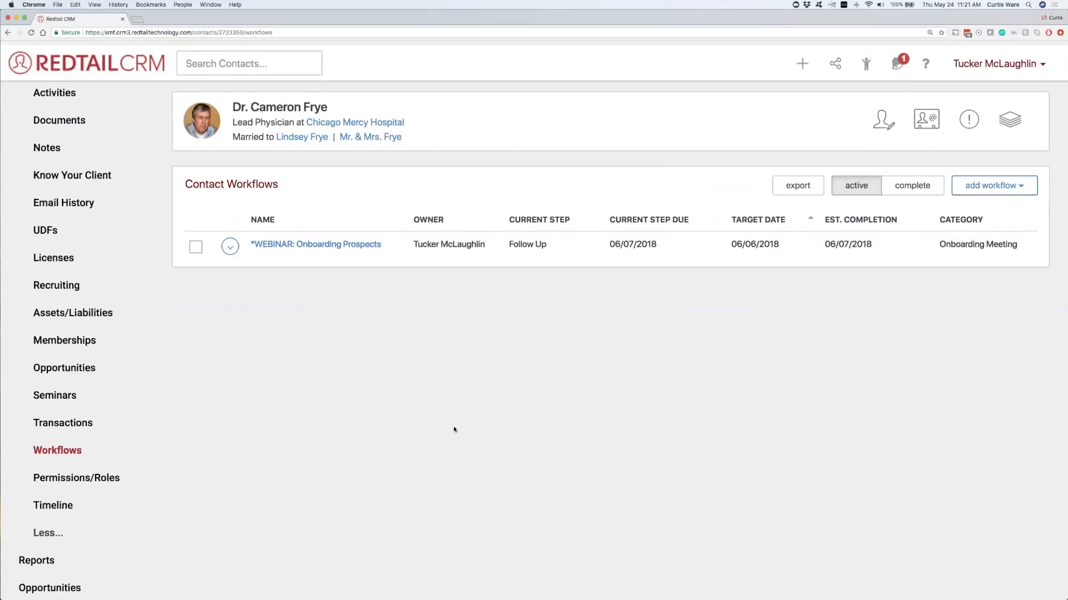
# - Look through the June 2018 calendar for due workflow tasks, checking the details of individual entries
pyautogui.scroll(3, 88, 374)
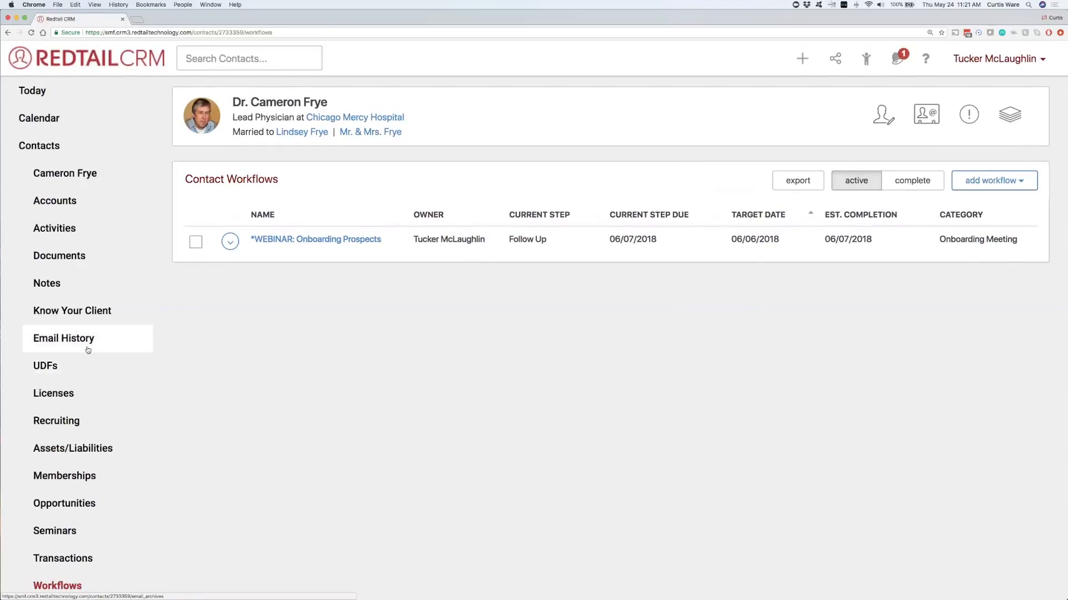
pyautogui.click(39, 123)
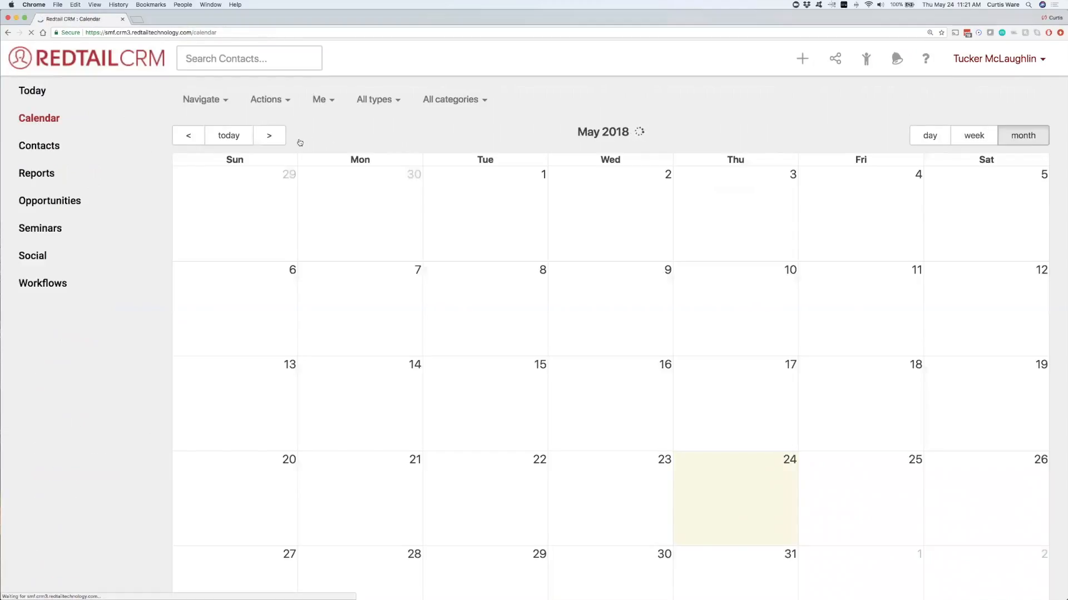
pyautogui.click(272, 137)
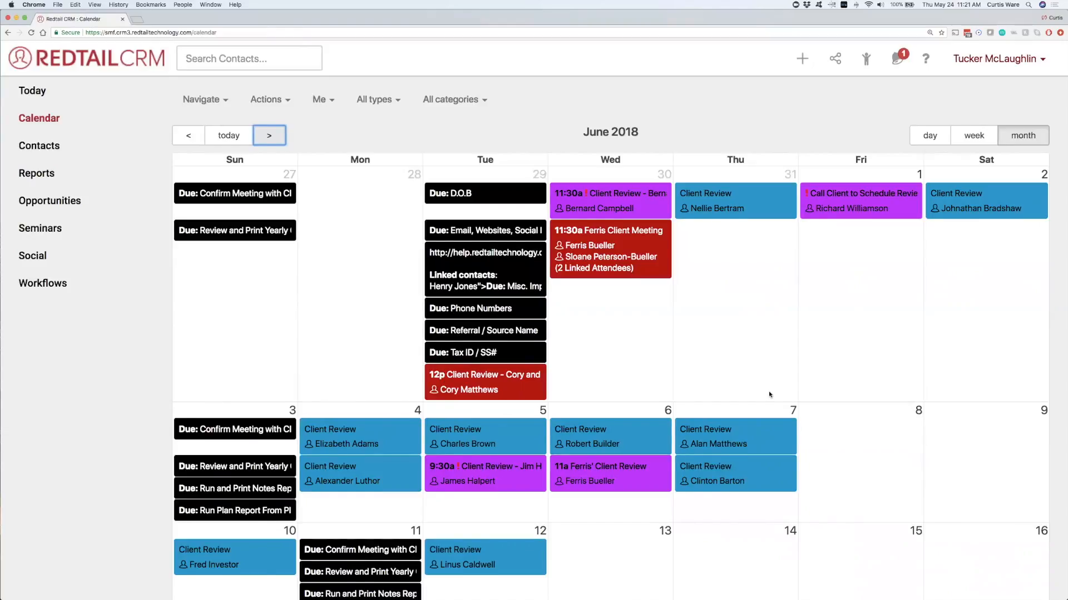
pyautogui.scroll(-2, 768, 391)
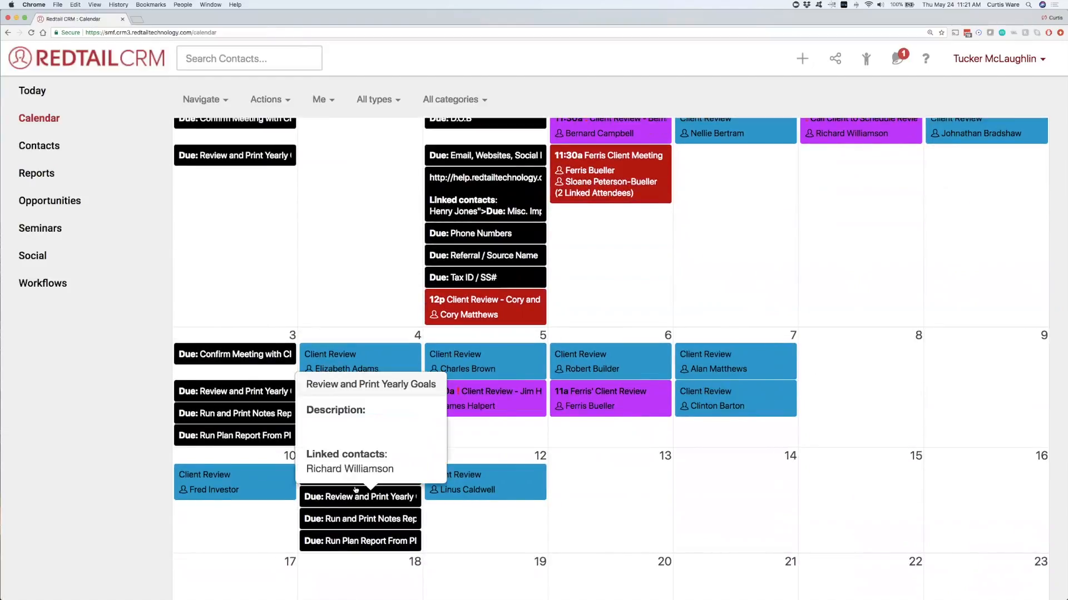
pyautogui.moveTo(360, 538)
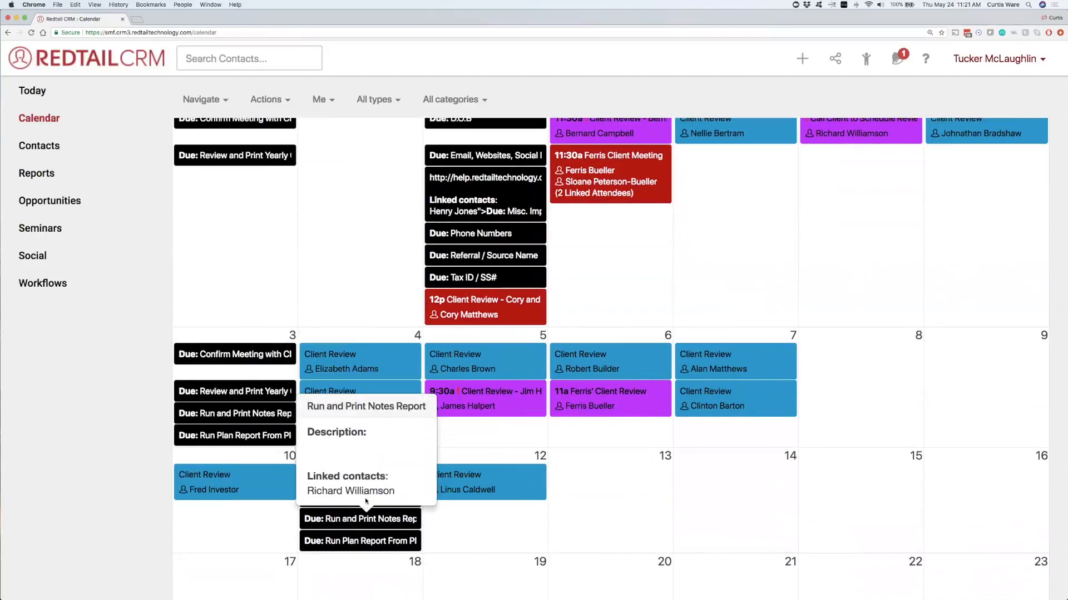
pyautogui.moveTo(198, 413)
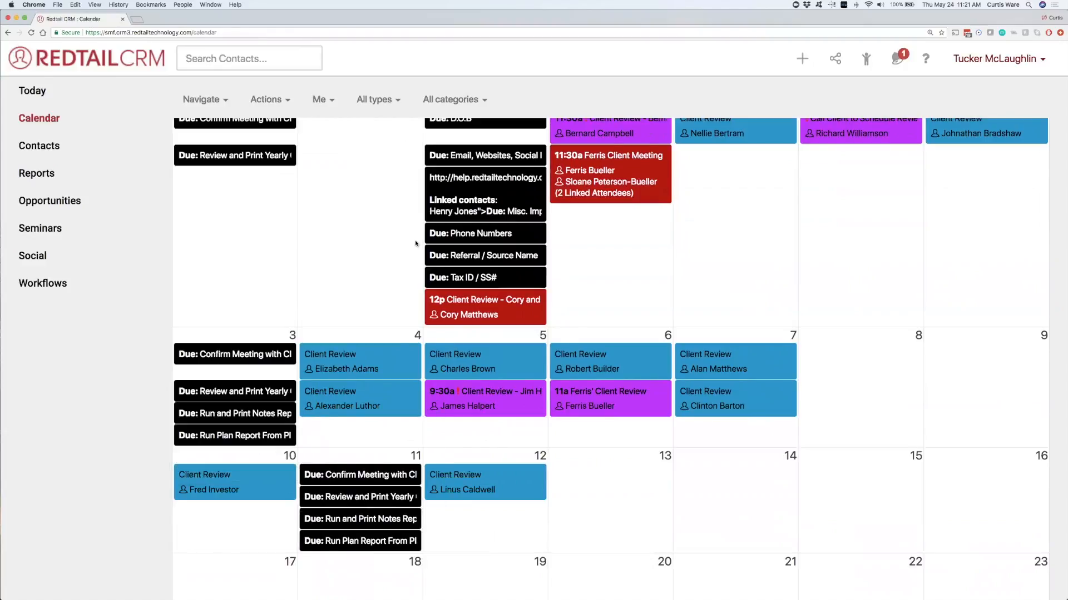
pyautogui.moveTo(413, 179)
# - Open the *WEBINAR: Onboarding Prospects workflow and reassign its Set Review Date task to the signed-in user
pyautogui.click(51, 289)
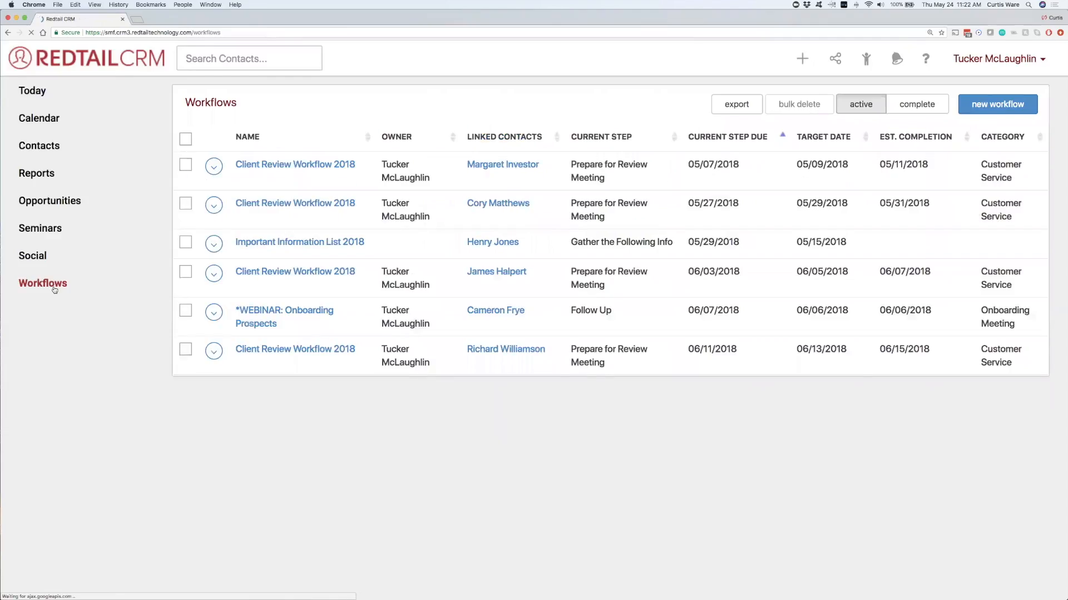
pyautogui.click(284, 310)
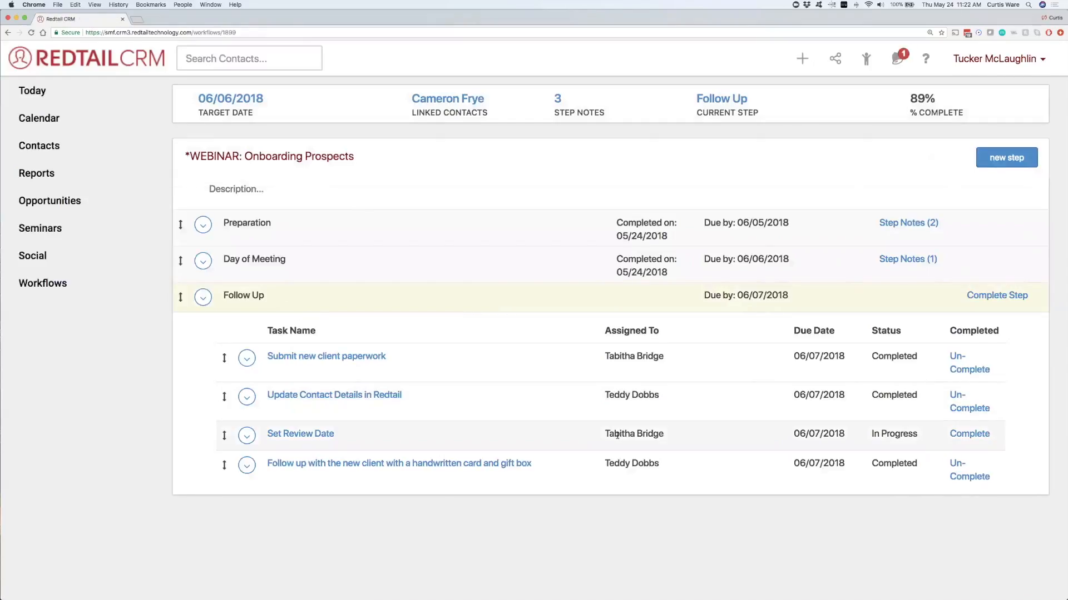
pyautogui.click(246, 437)
pyautogui.click(301, 479)
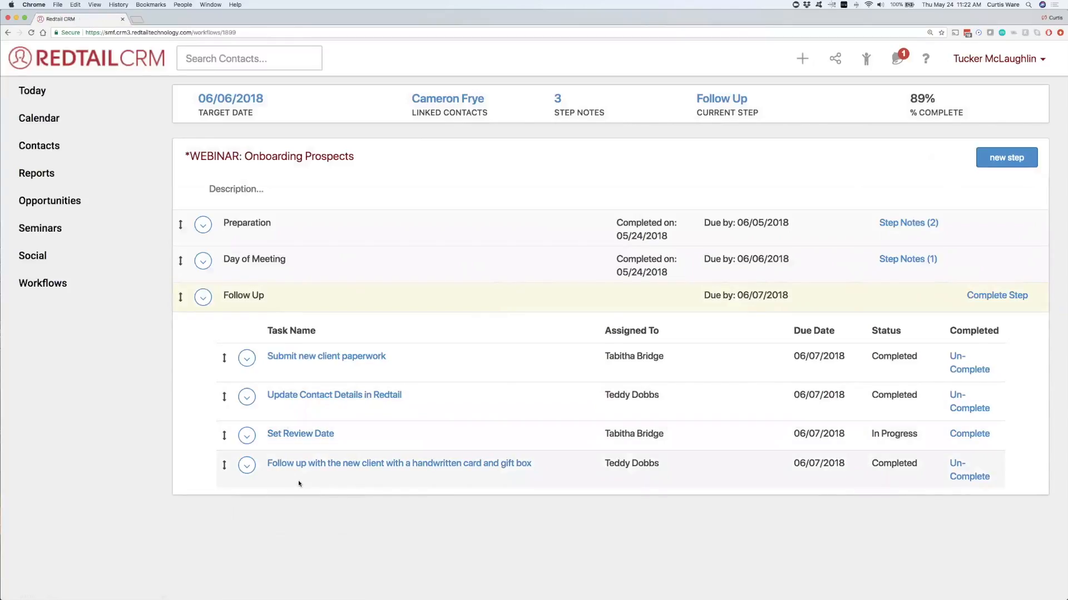
pyautogui.click(614, 146)
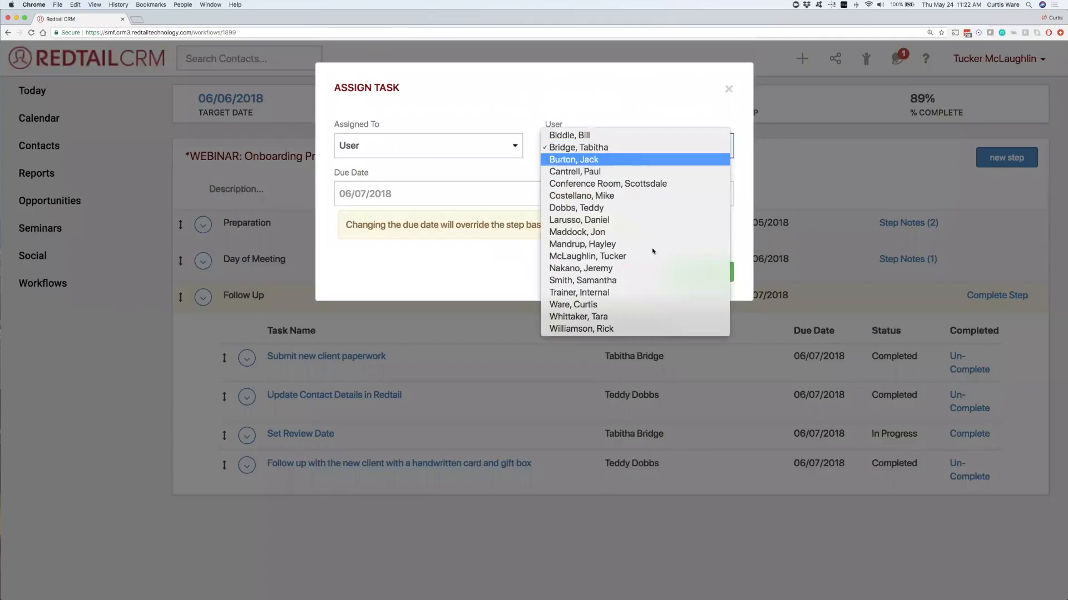
pyautogui.click(654, 256)
pyautogui.click(692, 272)
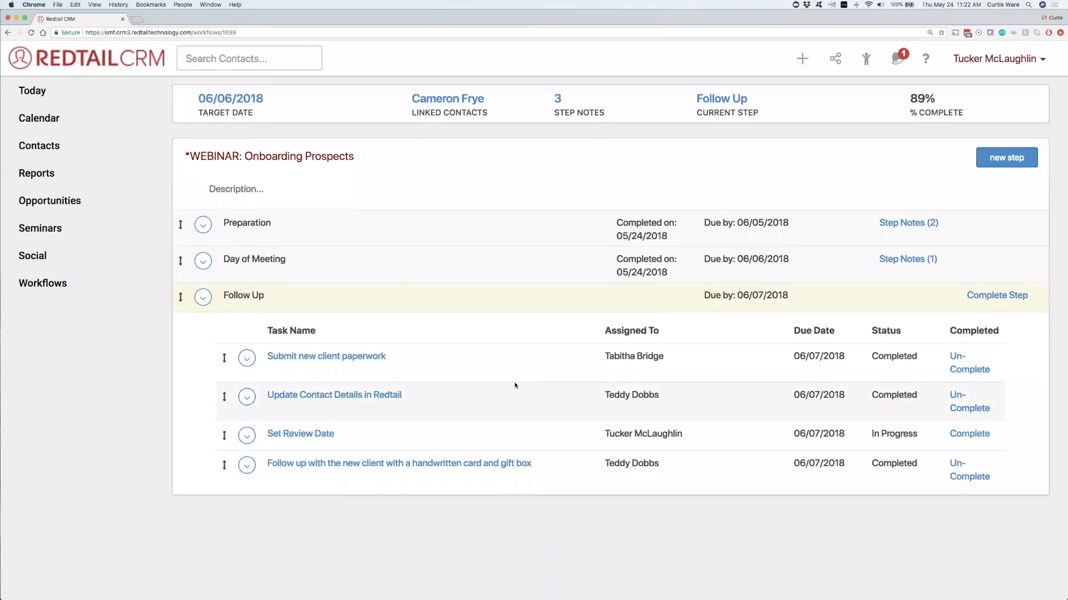
# - Find the reassigned Set Review Date task on the June 2018 calendar
pyautogui.click(49, 119)
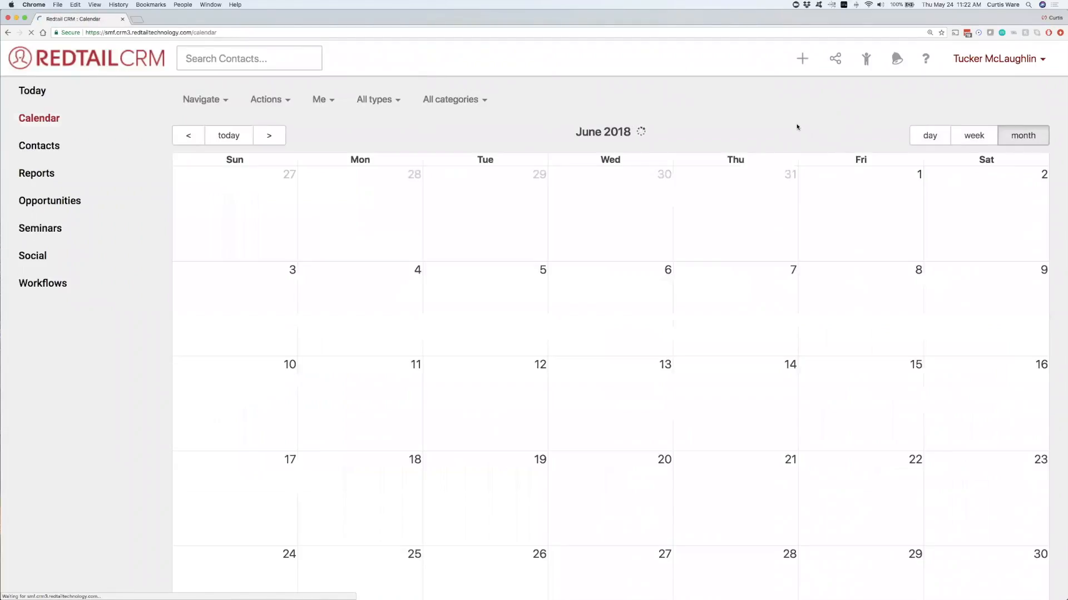
pyautogui.scroll(-3, 794, 133)
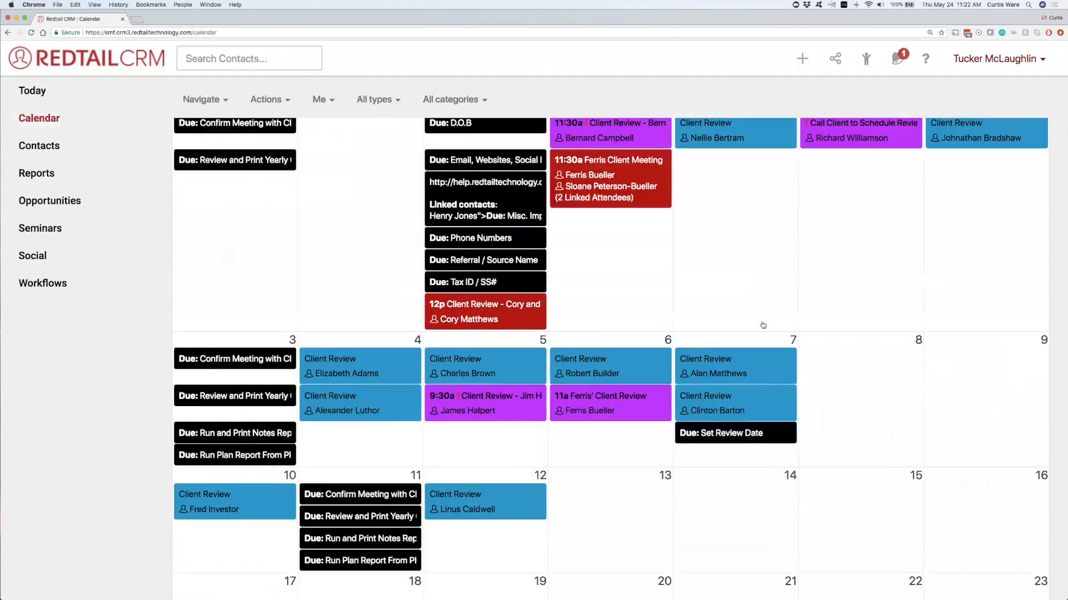
pyautogui.scroll(-3, 793, 131)
pyautogui.moveTo(749, 368)
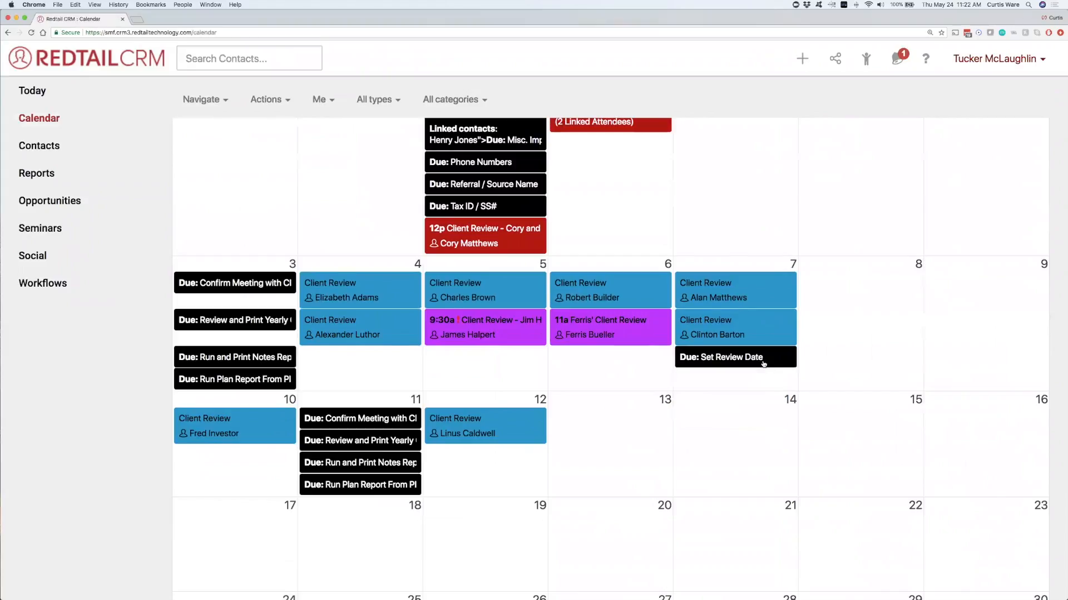
pyautogui.scroll(3, 743, 319)
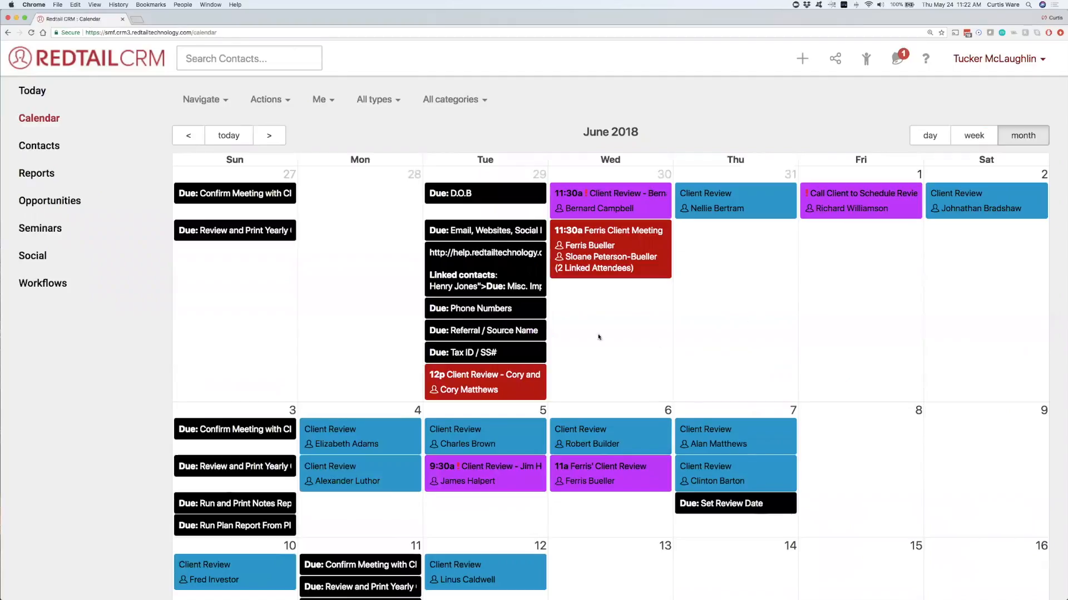
# - Hide the workflow tasks on the calendar and show them again
pyautogui.click(284, 105)
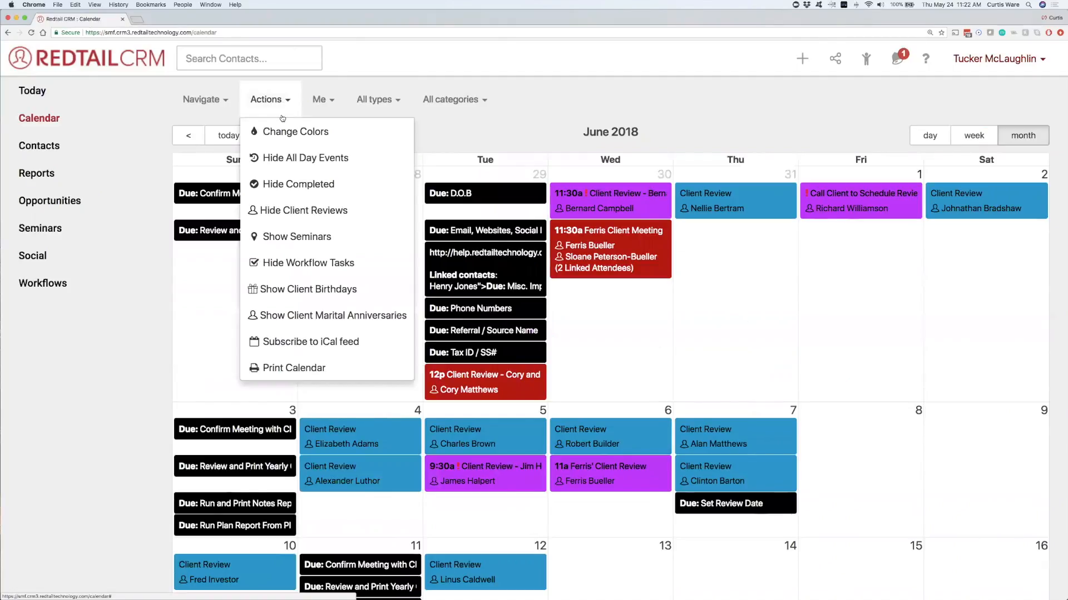
pyautogui.click(300, 265)
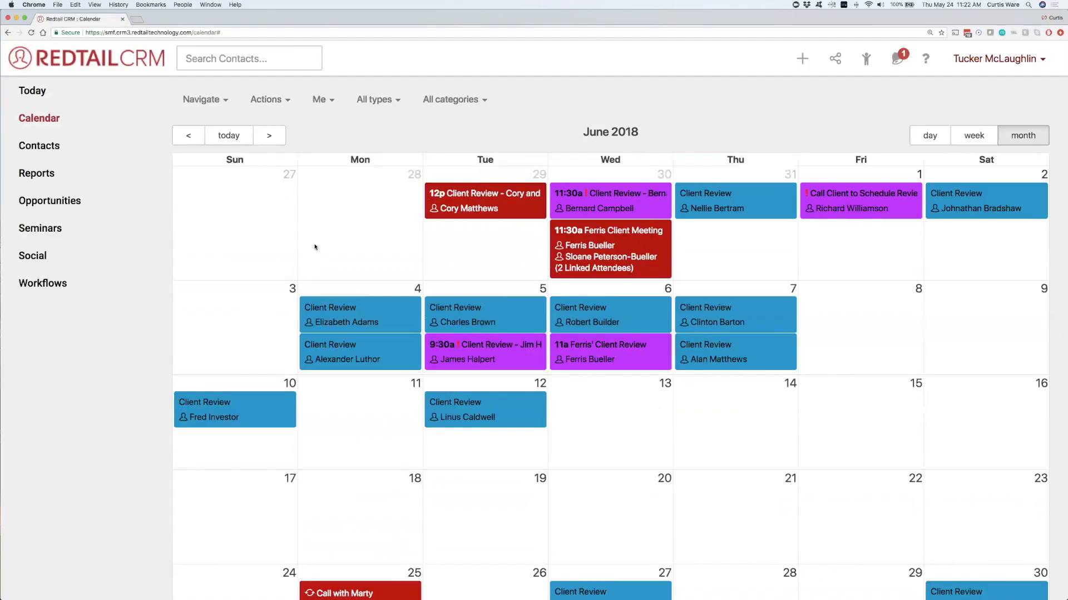
pyautogui.click(272, 99)
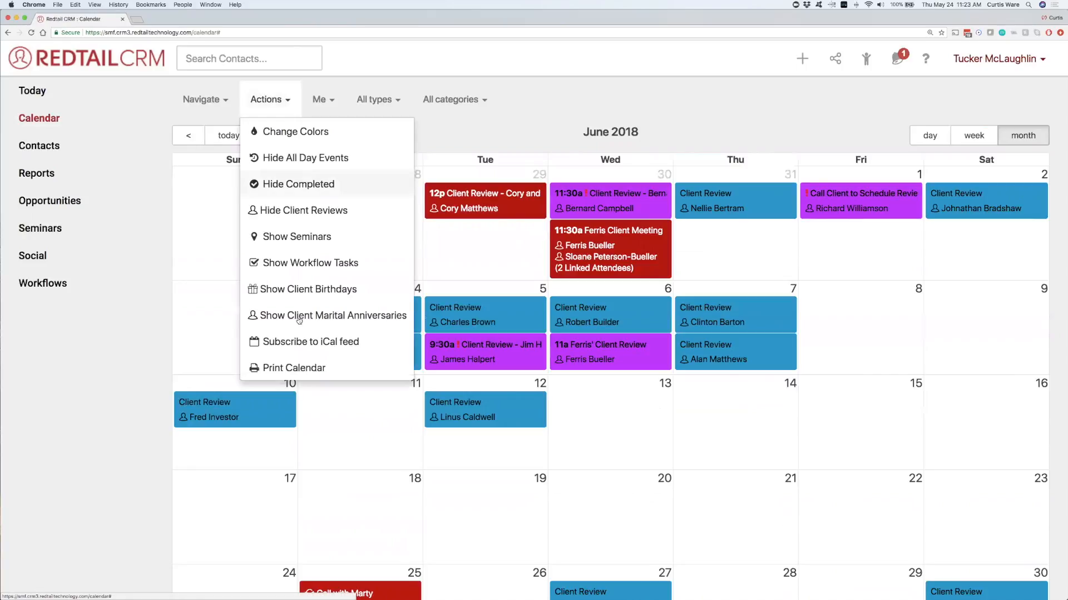
pyautogui.click(311, 264)
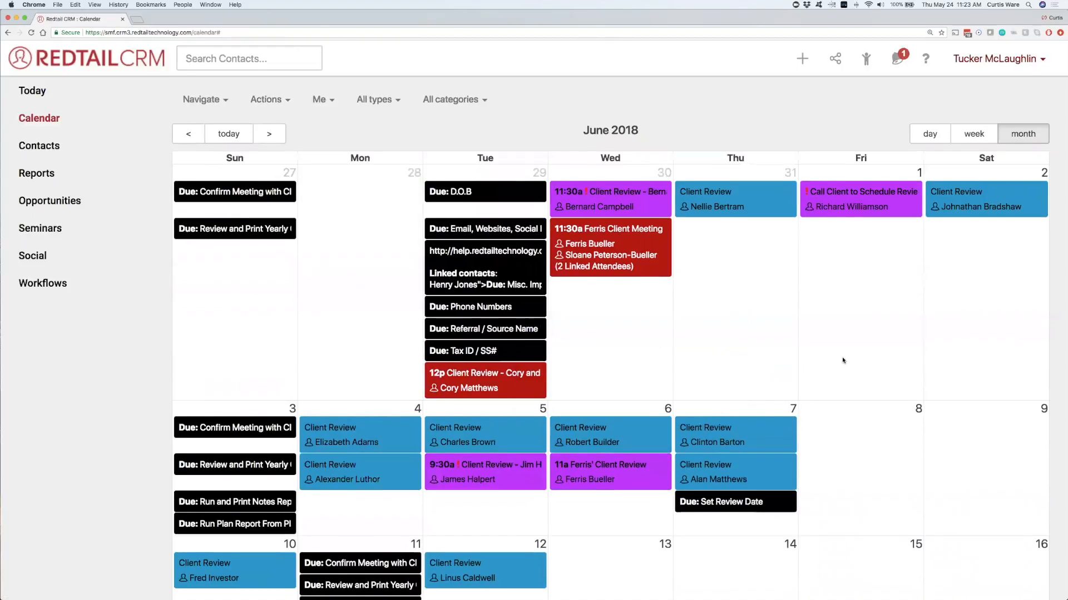
# - Open the onboarding workflow from the calendar's Set Review Date entry on June 7 and mark that task complete
pyautogui.scroll(-3, 843, 362)
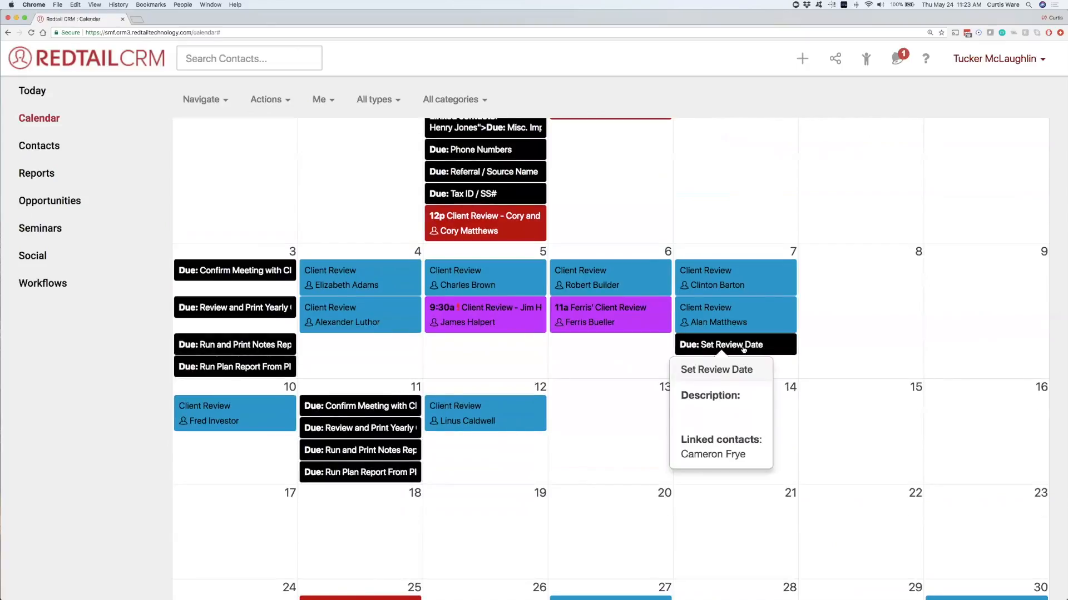
pyautogui.click(756, 348)
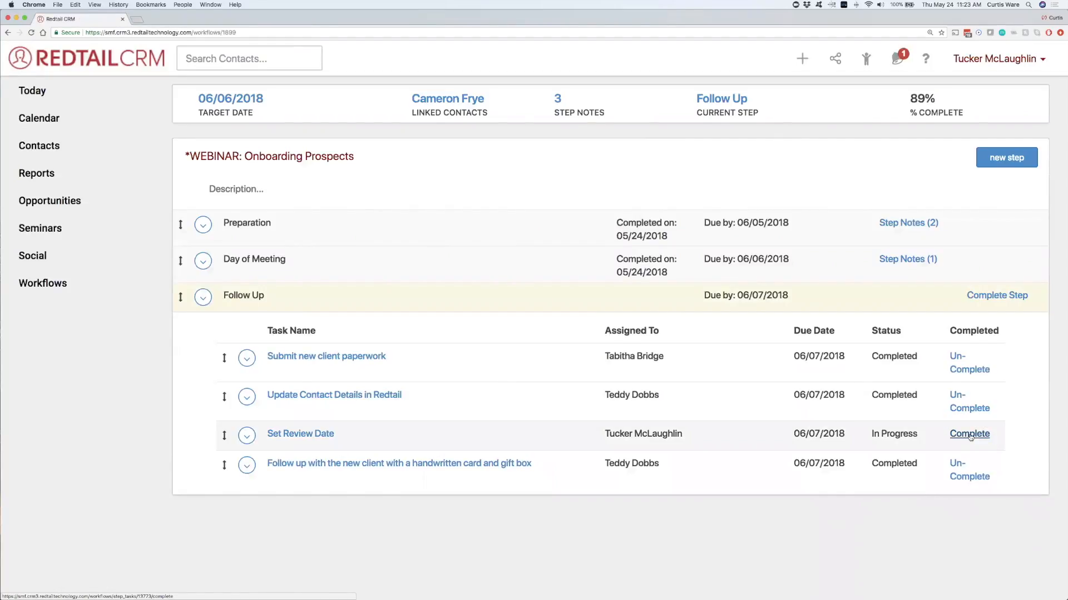
pyautogui.click(969, 434)
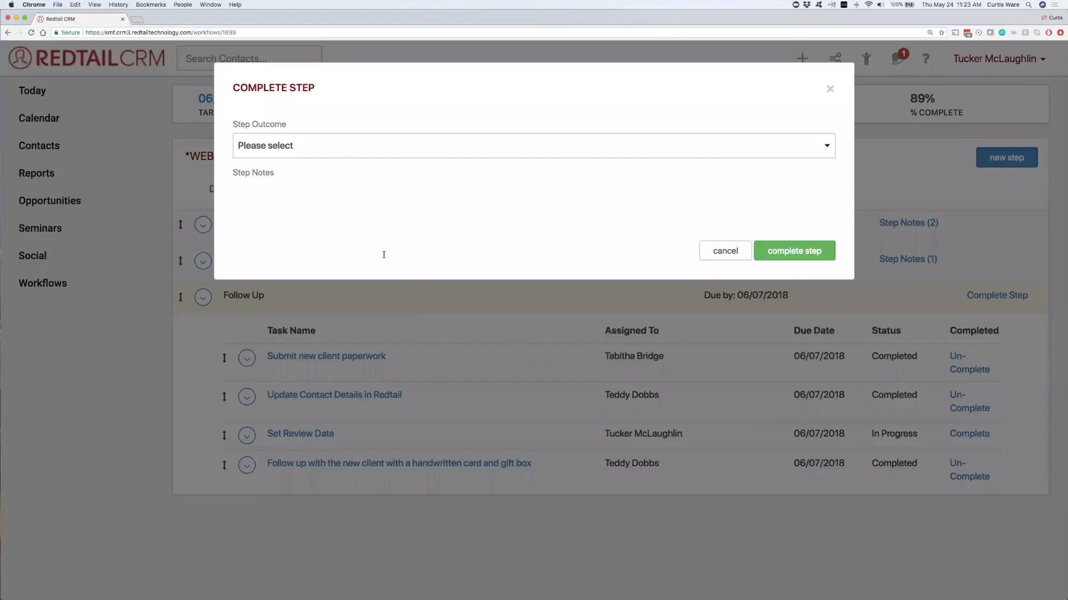
# - Complete the Follow Up step with the outcome Follow Up Complete (MARK AS FINISHED) and the note "All done!"
pyautogui.click(355, 145)
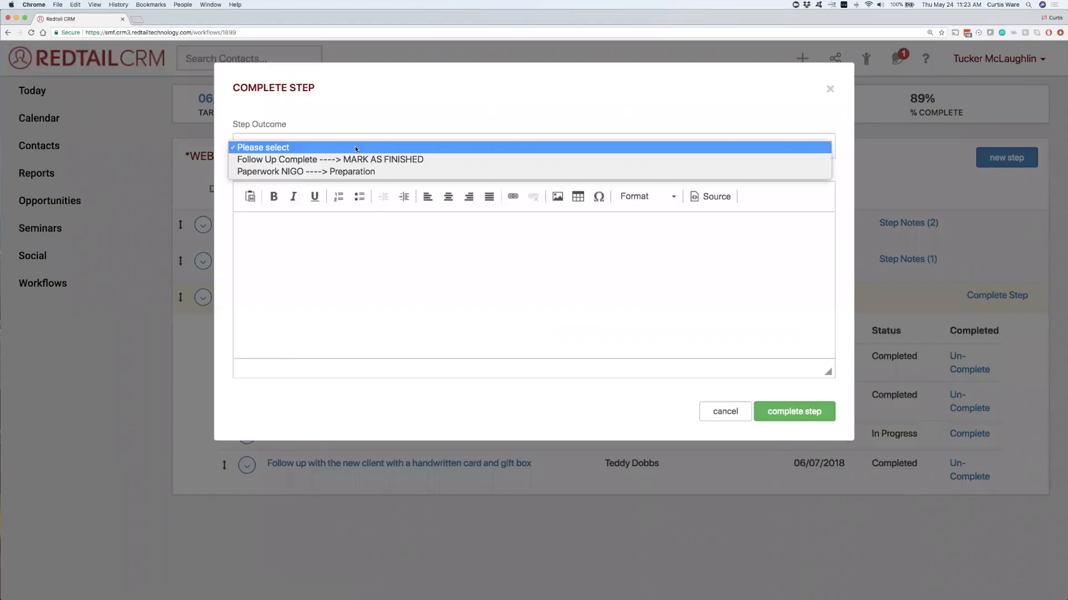
pyautogui.click(353, 160)
pyautogui.click(377, 294)
pyautogui.write('All done')
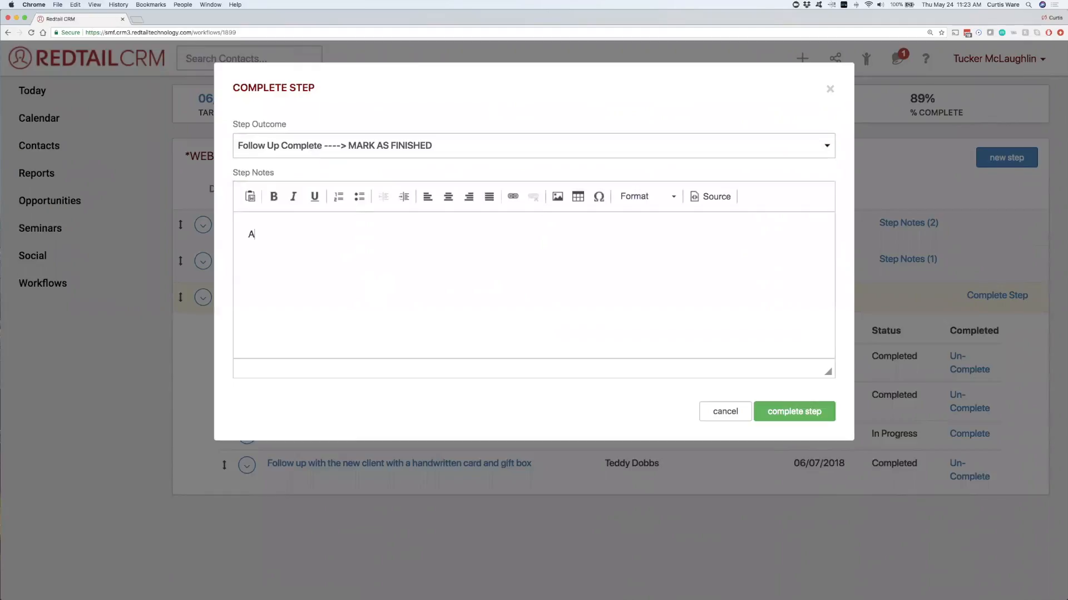
pyautogui.write('!')
pyautogui.click(788, 411)
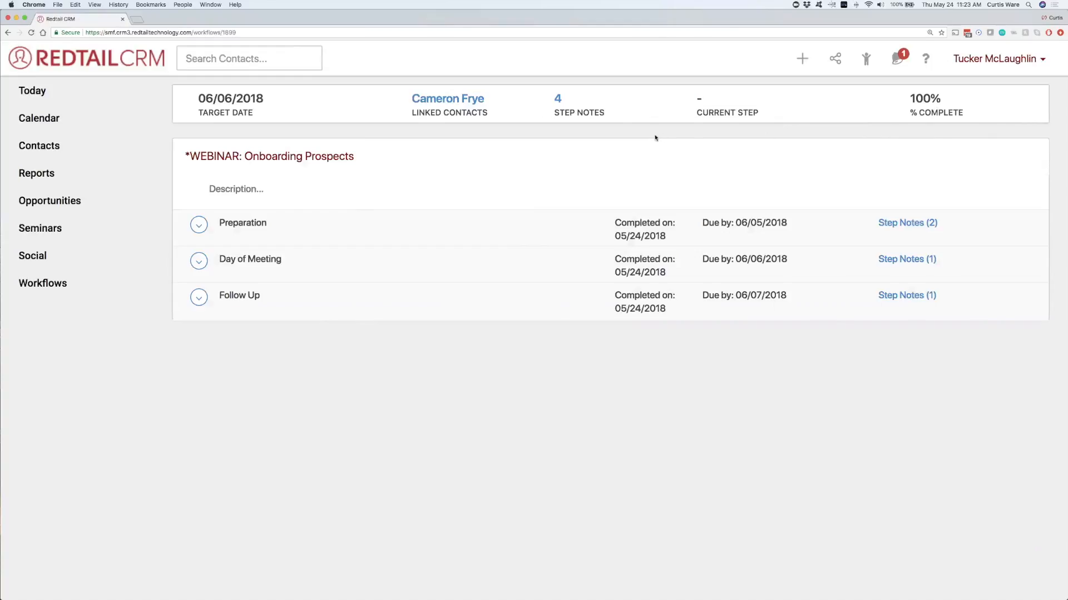
# - Review all step notes of the finished workflow and the notes of its Preparation step
pyautogui.click(558, 102)
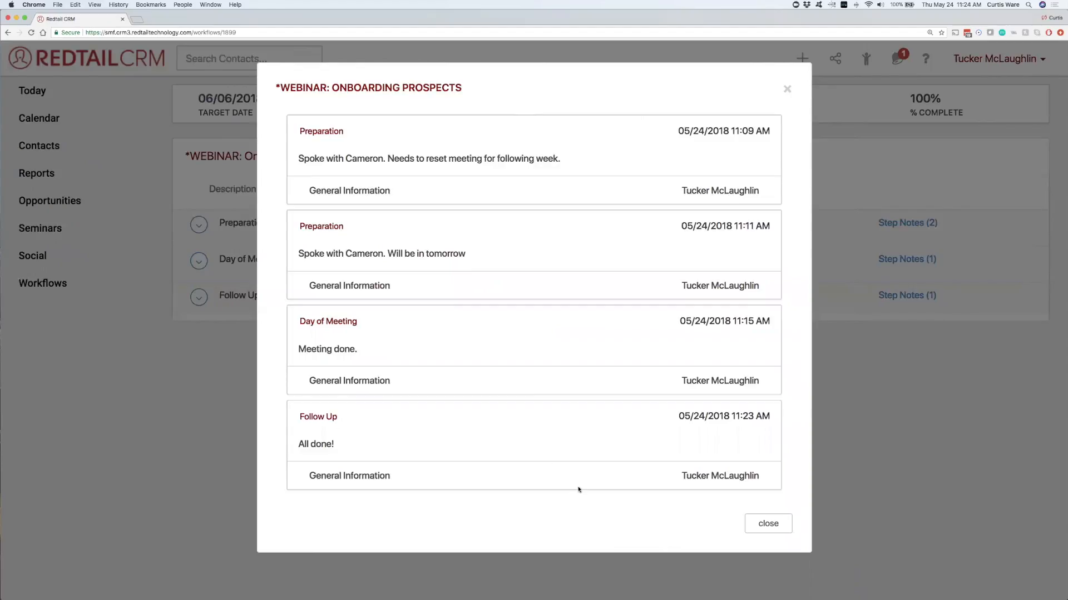
pyautogui.click(787, 90)
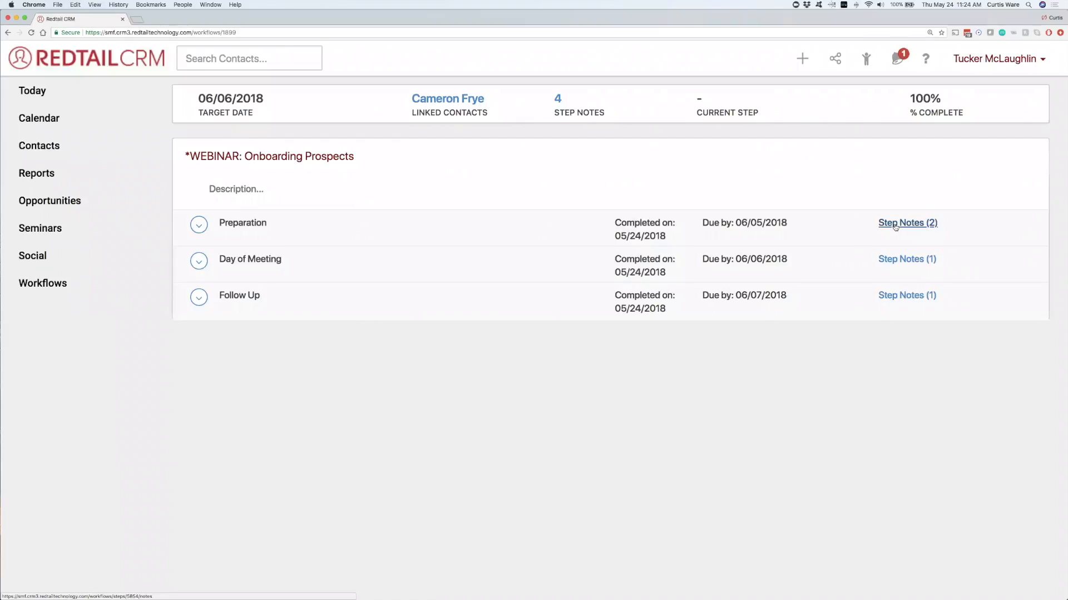
pyautogui.click(897, 224)
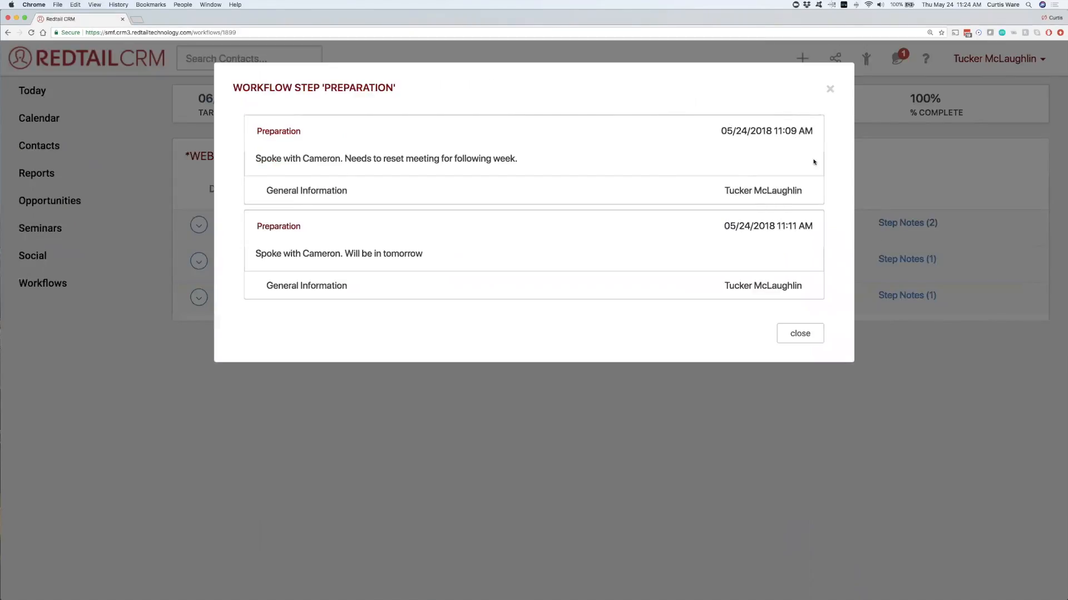
pyautogui.click(828, 91)
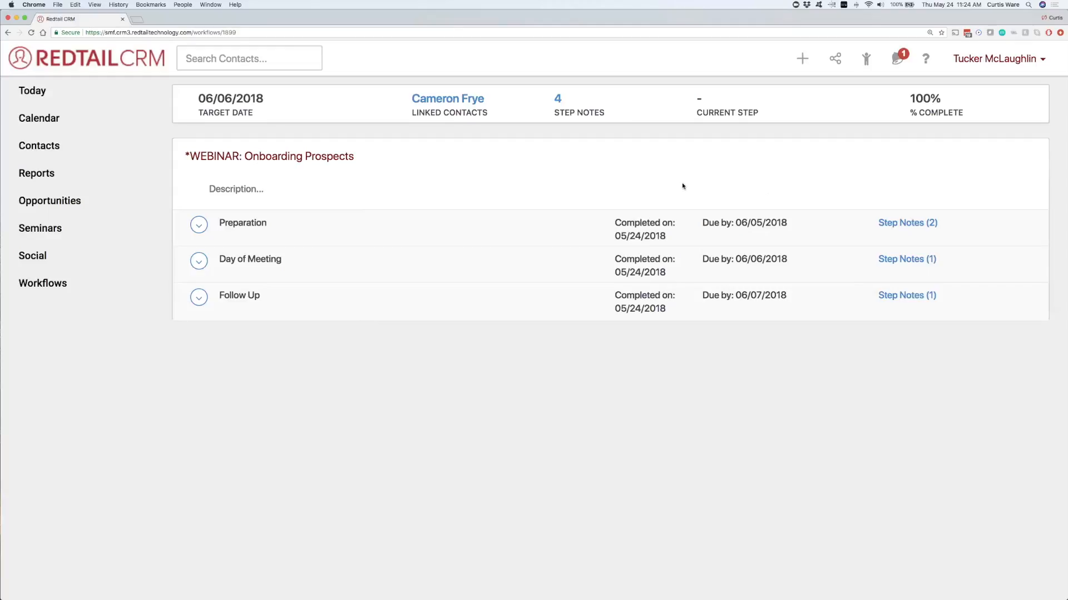
# - Go to the workflow's linked prospect and view that contact's completed workflows
pyautogui.click(454, 102)
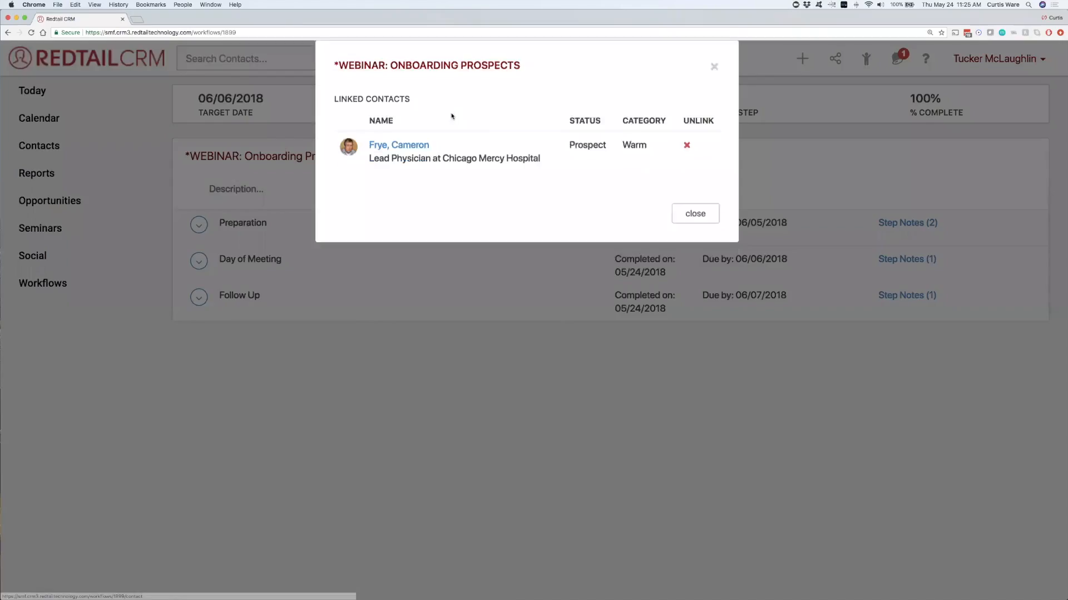
pyautogui.click(416, 171)
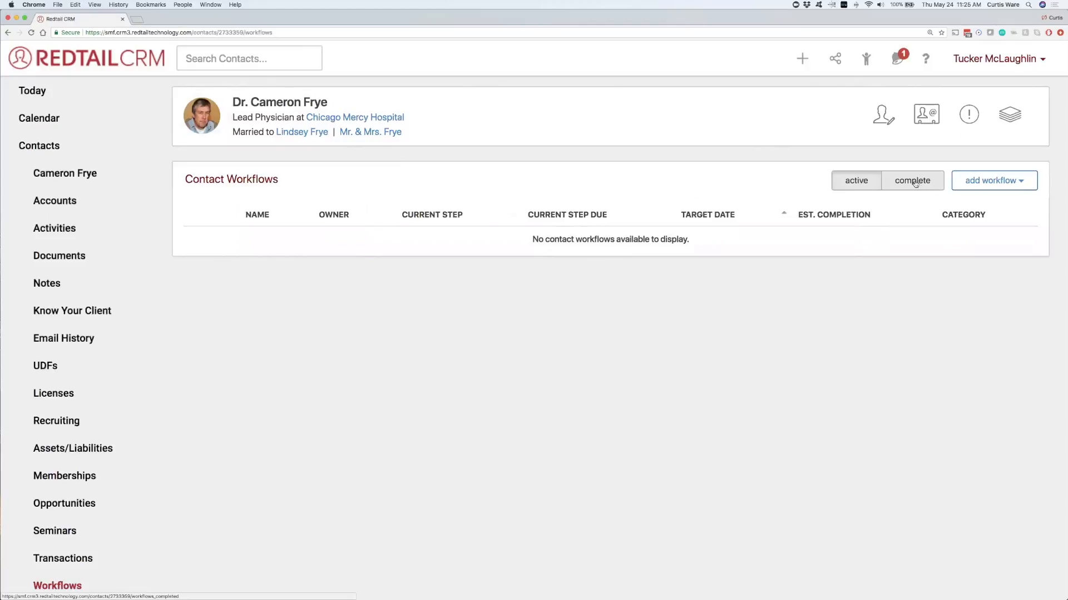
pyautogui.click(915, 184)
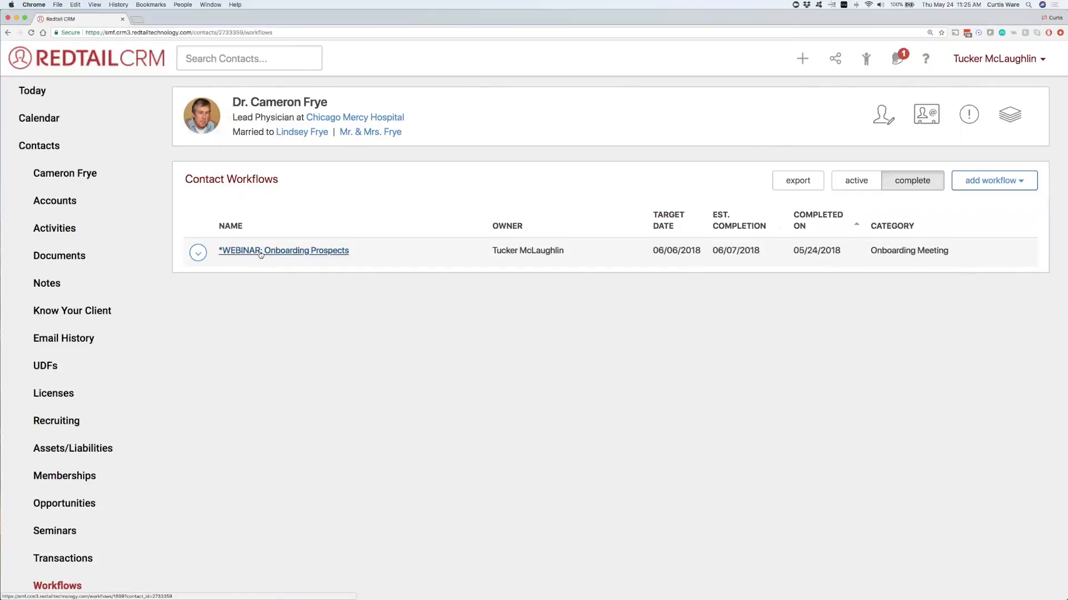
# - Filter the contact's notes to include Workflow Summary entries, and open the onboarding workflow linked in its completion note
pyautogui.click(57, 288)
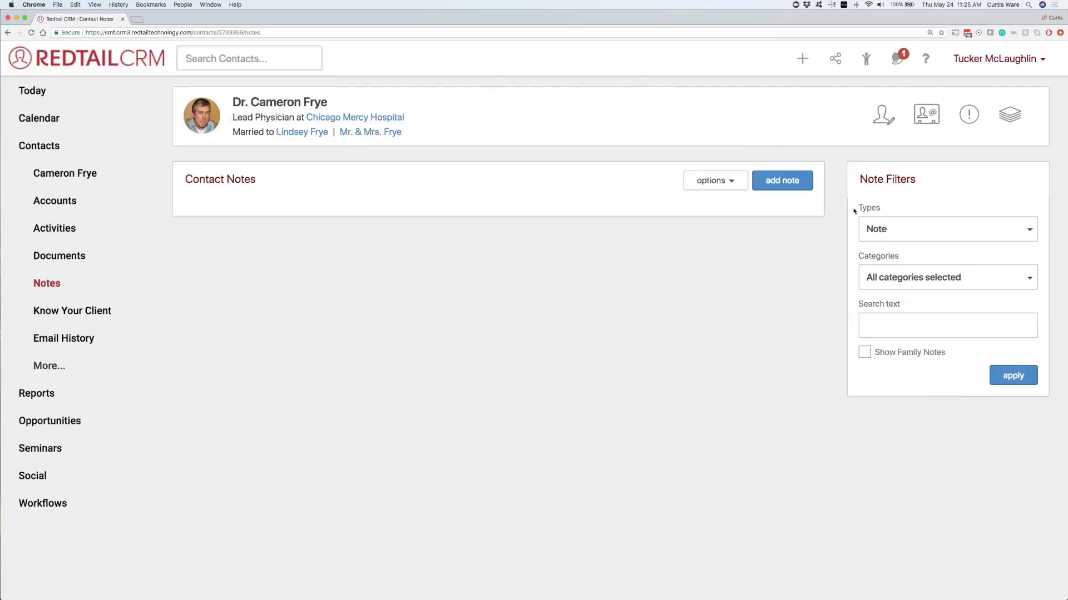
pyautogui.click(893, 234)
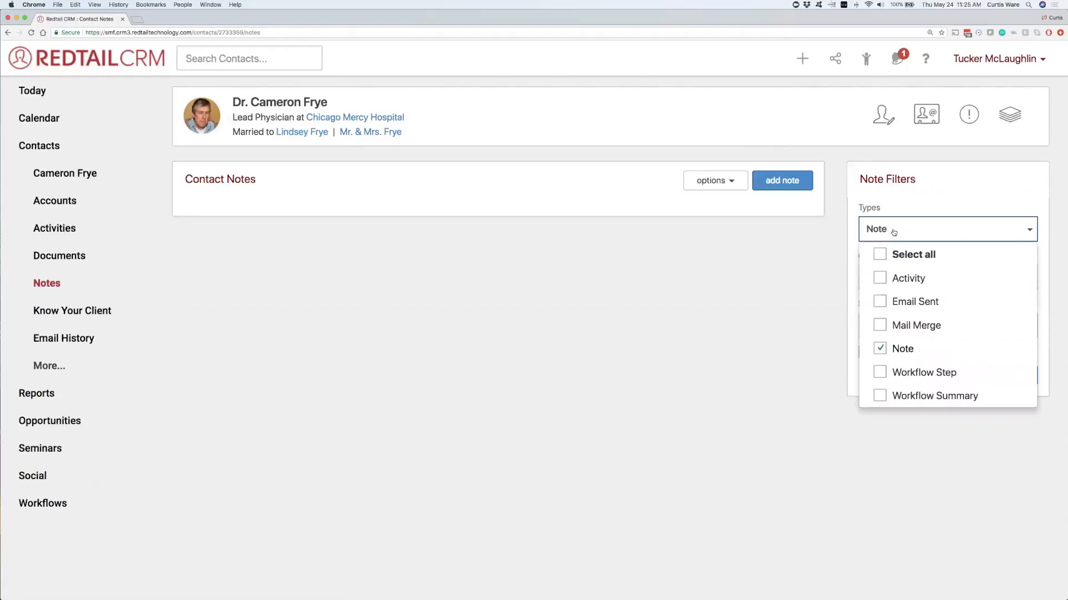
pyautogui.click(880, 395)
pyautogui.click(823, 253)
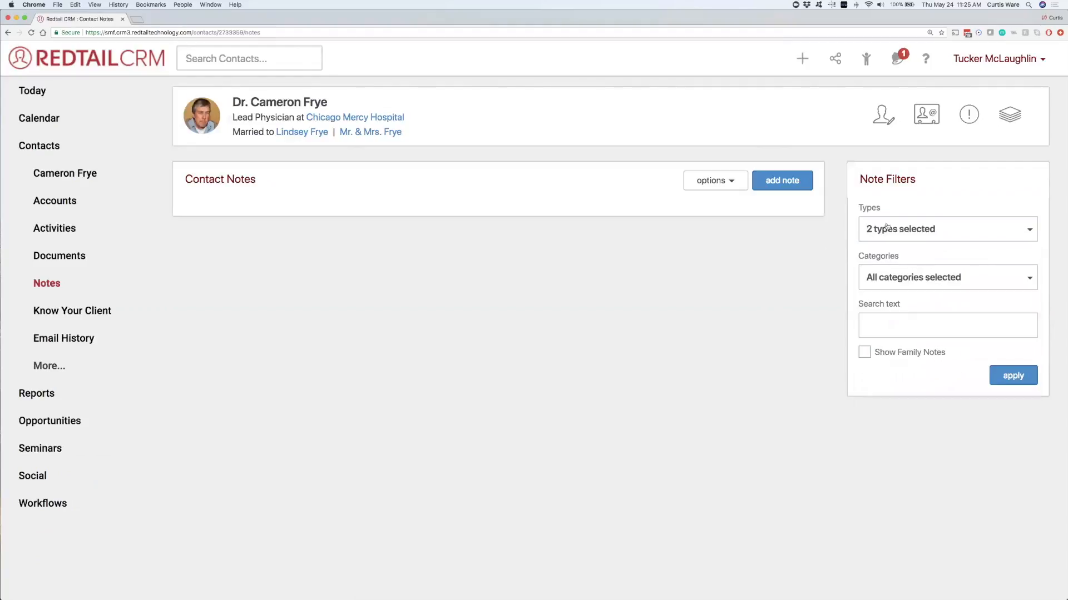
pyautogui.click(1012, 375)
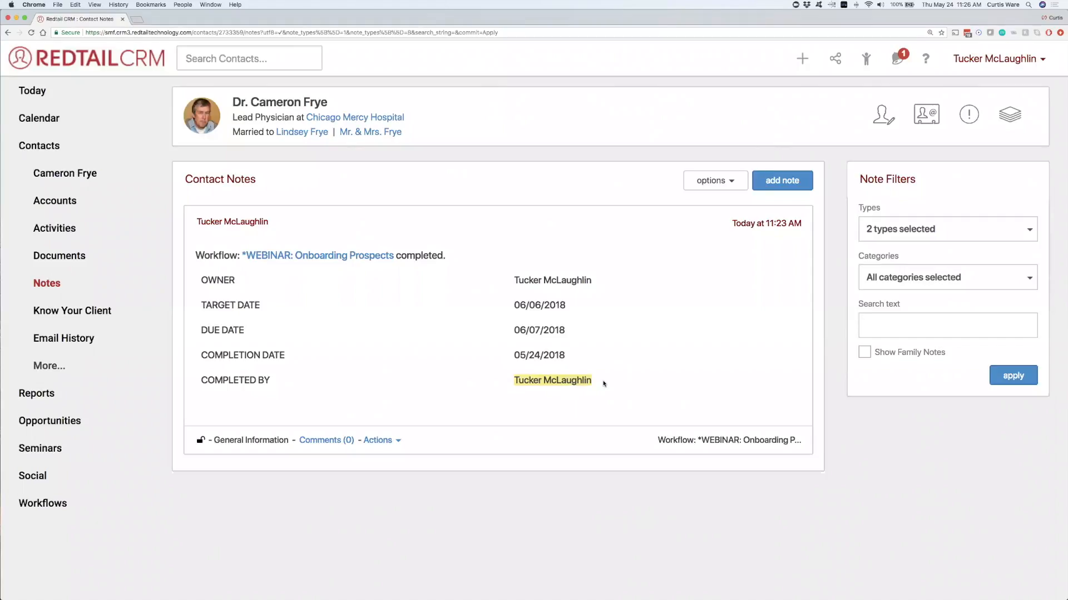
pyautogui.click(339, 258)
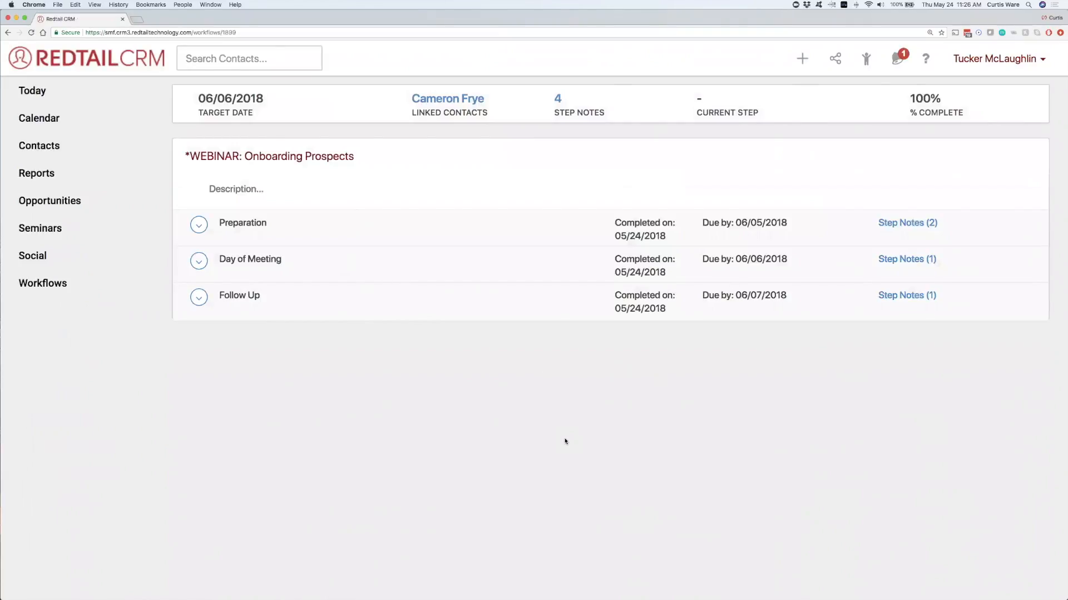
# - Review the full list of completed workflows, sorted by completion date with the most recent first
pyautogui.click(43, 284)
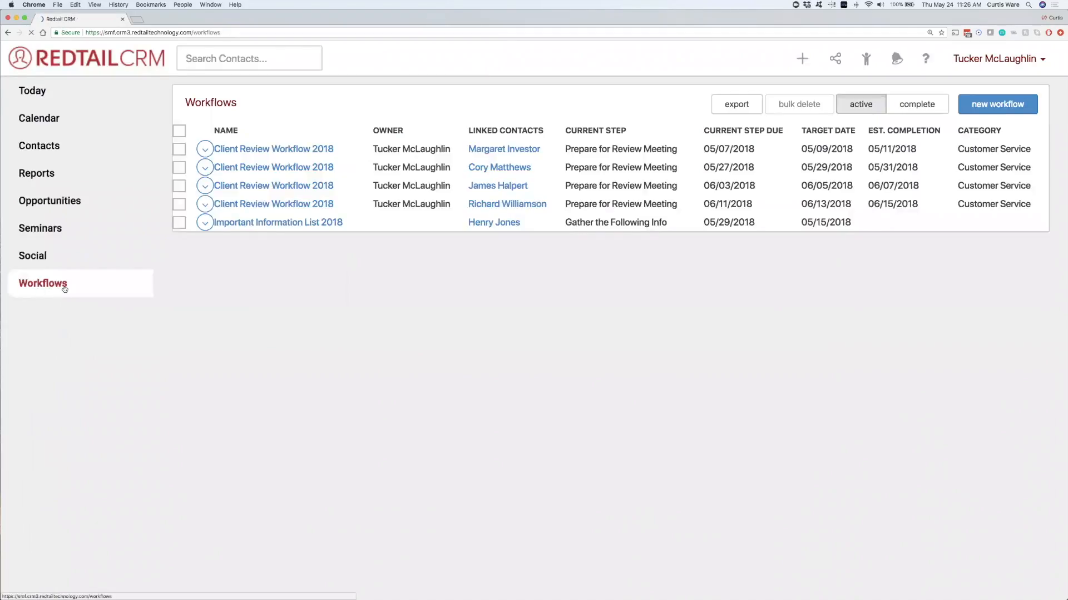
pyautogui.click(939, 108)
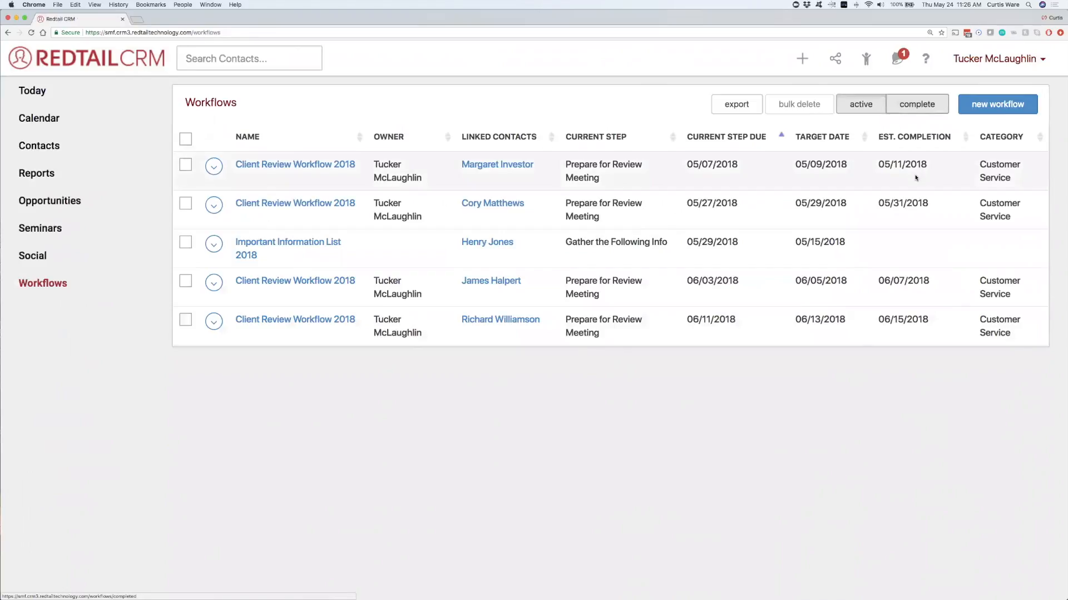
pyautogui.click(923, 110)
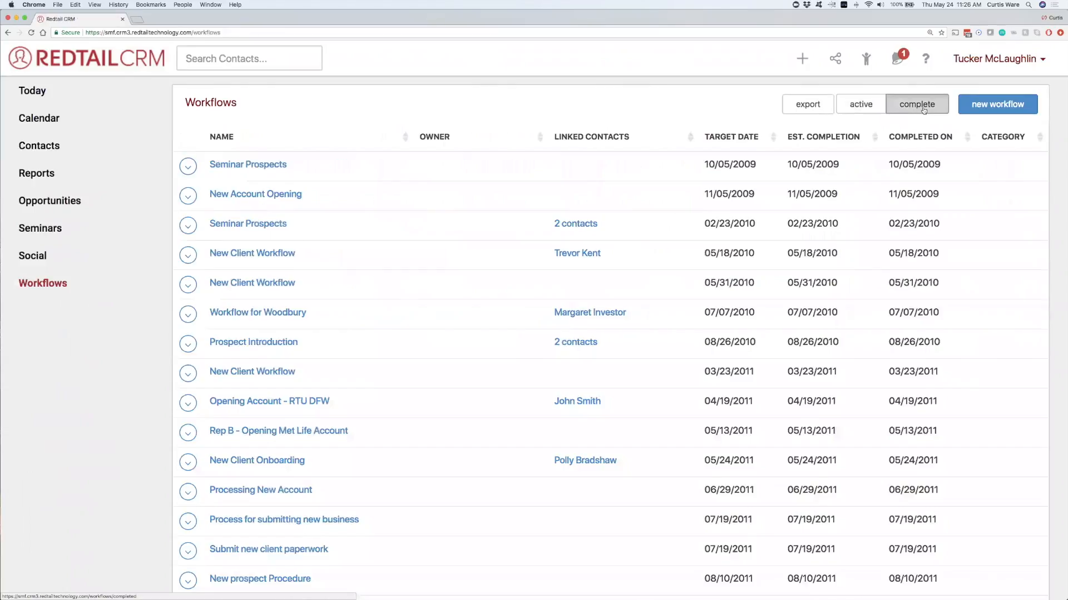
pyautogui.scroll(-8, 484, 238)
pyautogui.scroll(-12, 485, 240)
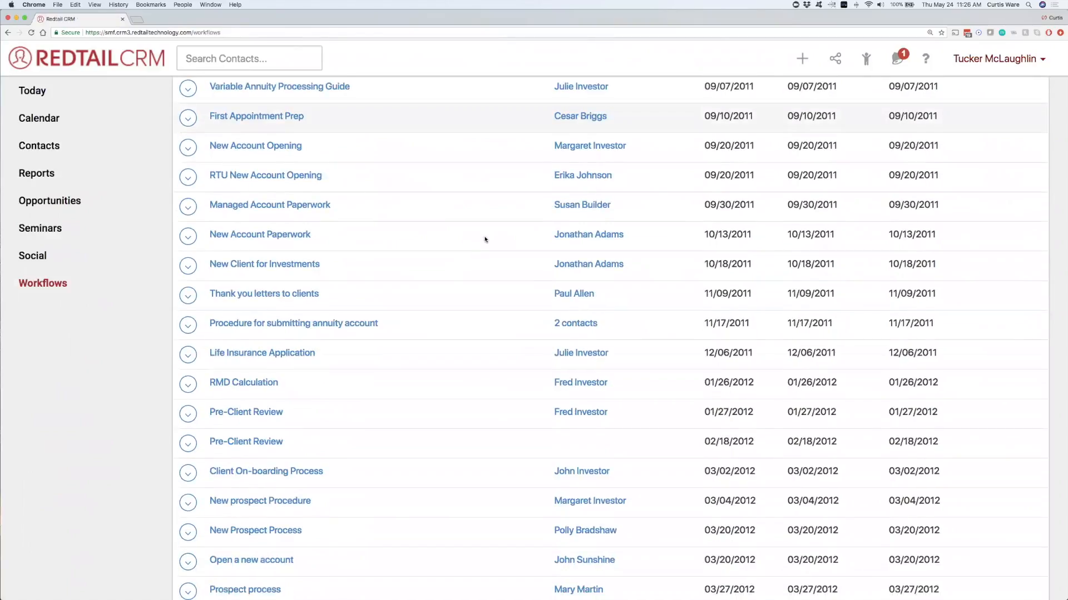
pyautogui.scroll(20, 485, 240)
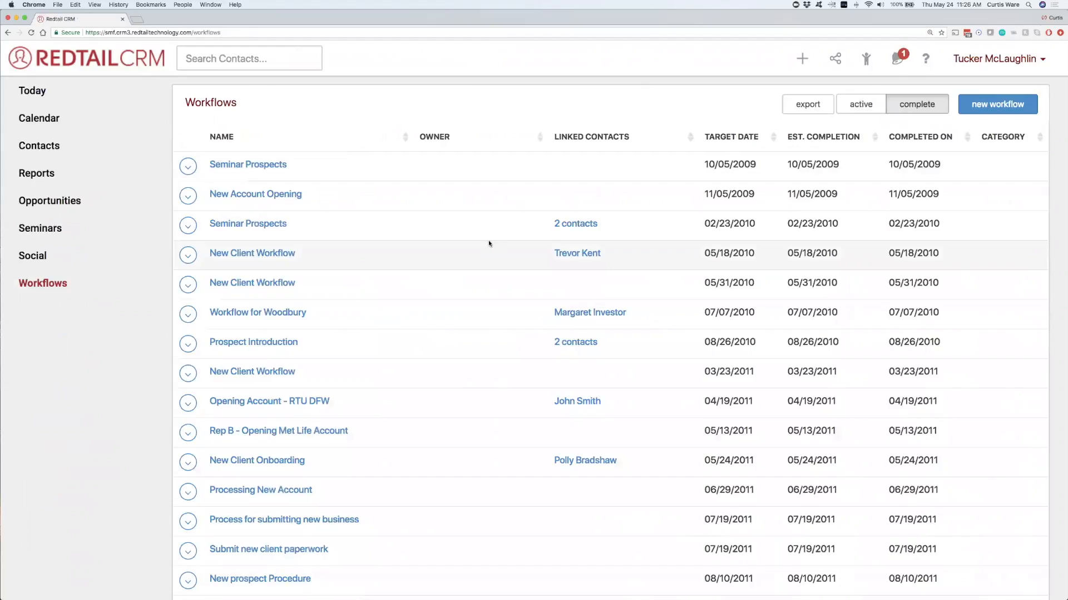
pyautogui.click(911, 139)
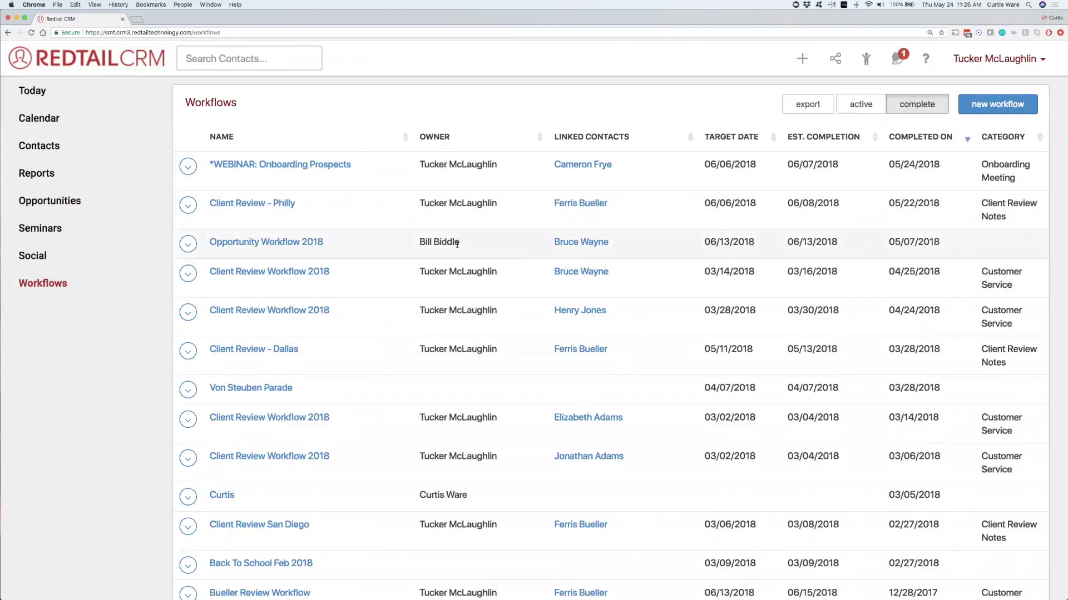
# - Start a new workflow without a template, titled as the current user's "Do To List", with that user as its owner
pyautogui.click(849, 108)
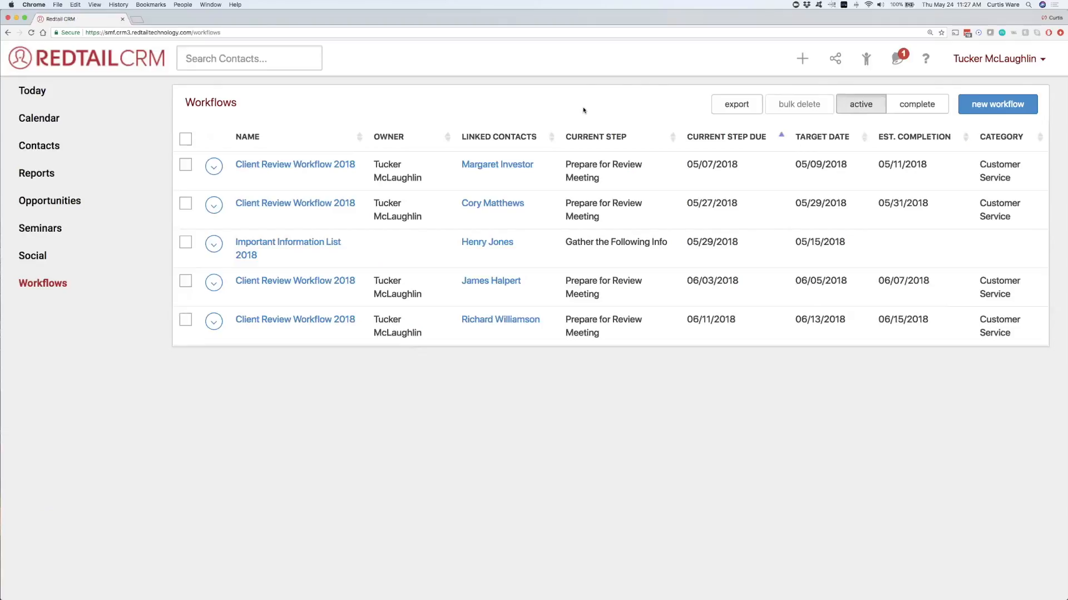
pyautogui.click(997, 105)
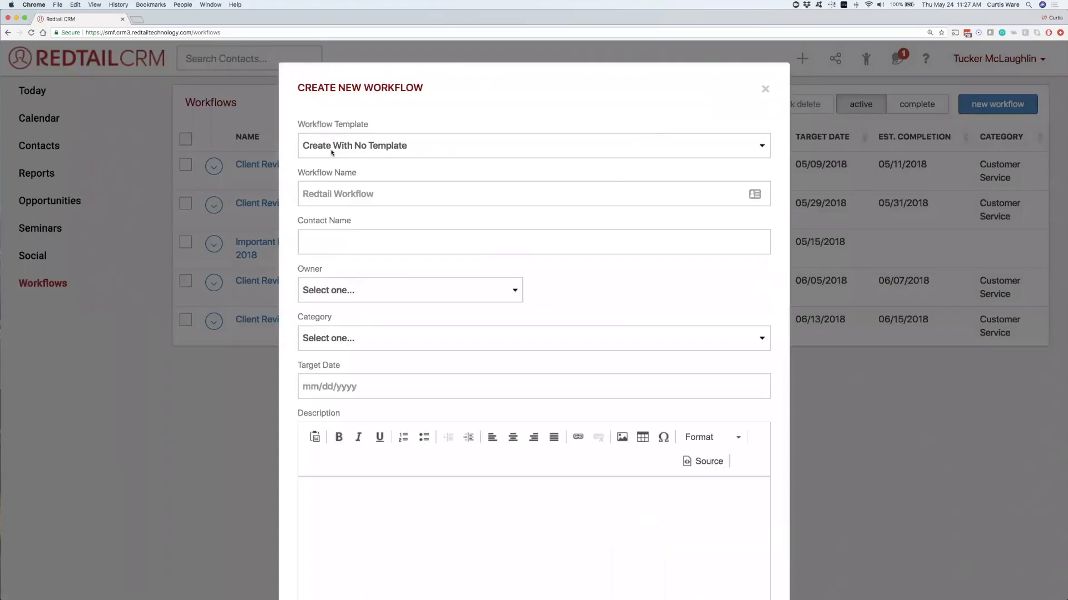
pyautogui.click(343, 194)
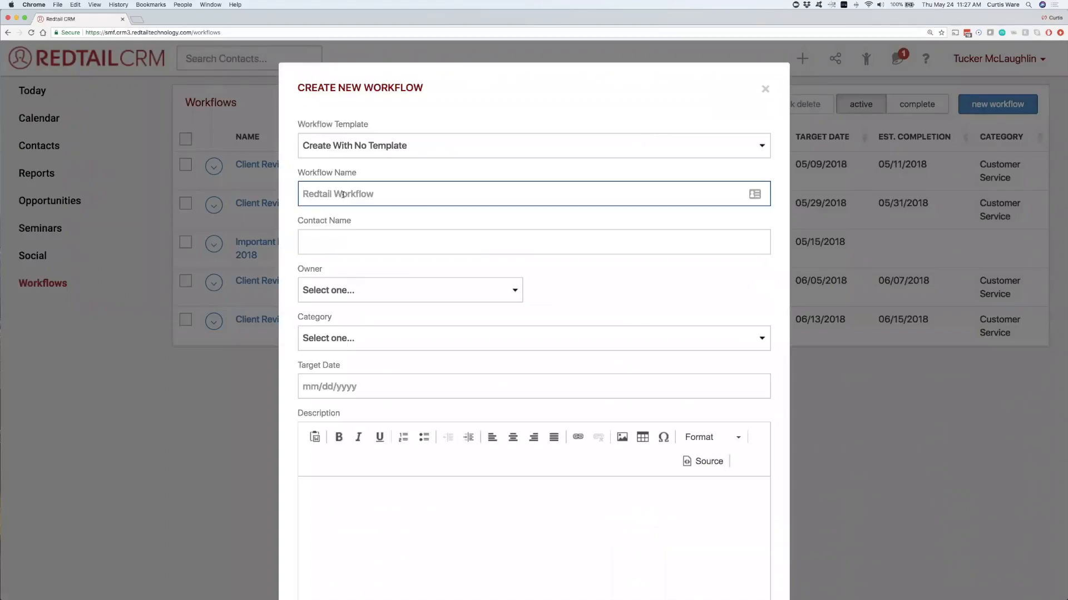
pyautogui.write('Tuc')
pyautogui.write("ker's Do To List")
pyautogui.click(351, 291)
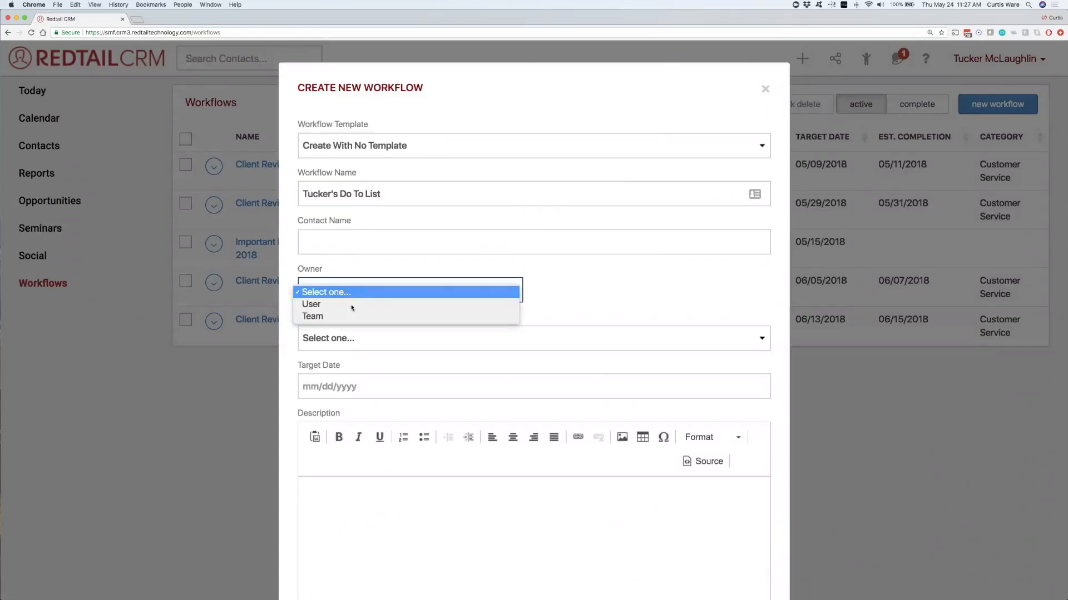
pyautogui.click(351, 305)
pyautogui.click(615, 291)
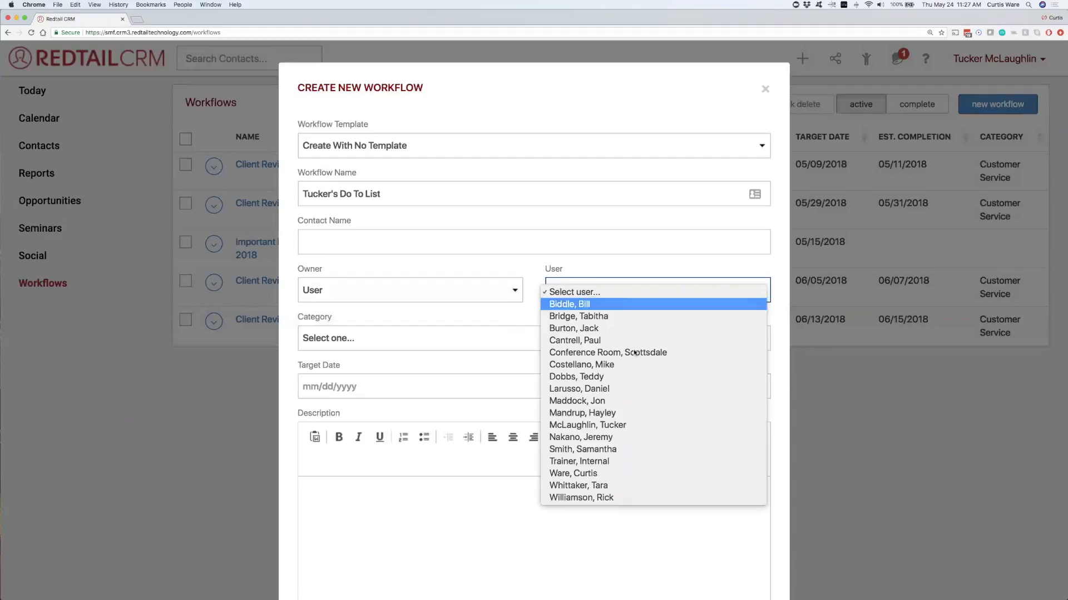
pyautogui.click(652, 425)
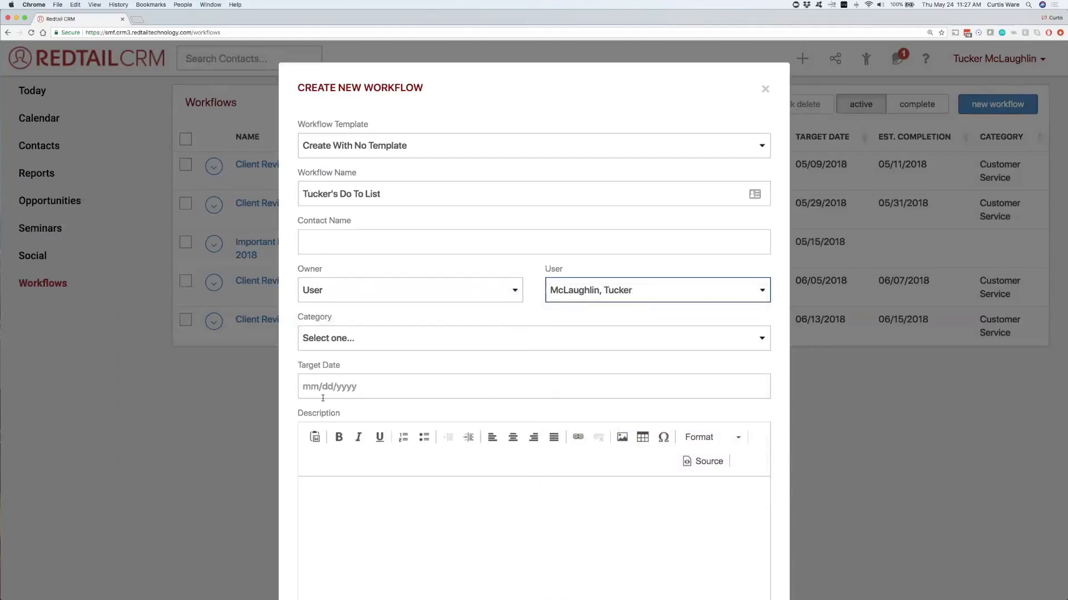
# - Set the new workflow's target date to 06/01/2018 and create the workflow
pyautogui.click(364, 387)
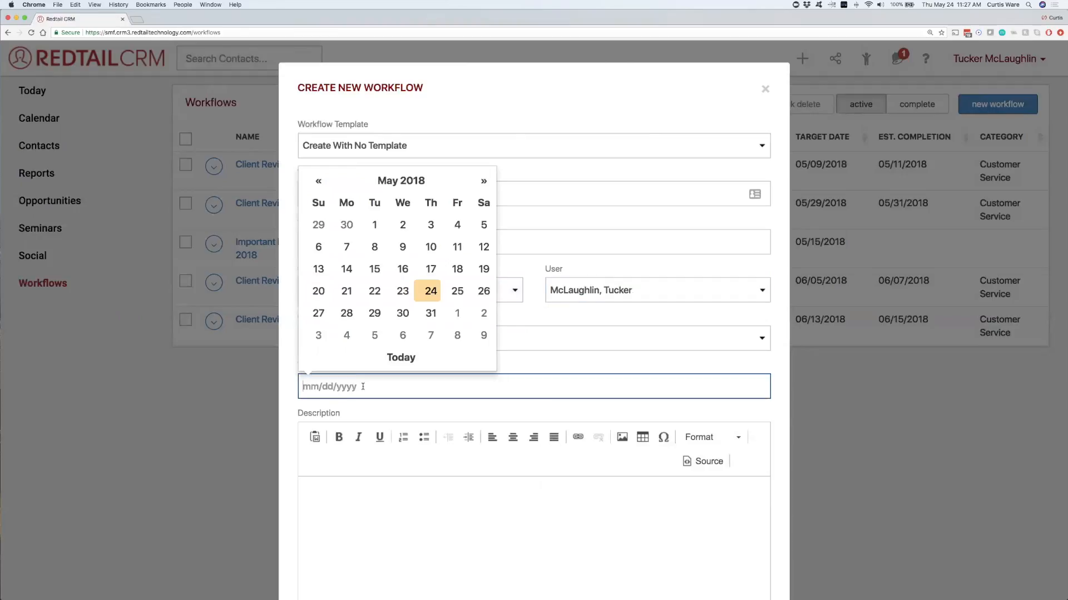
pyautogui.click(454, 313)
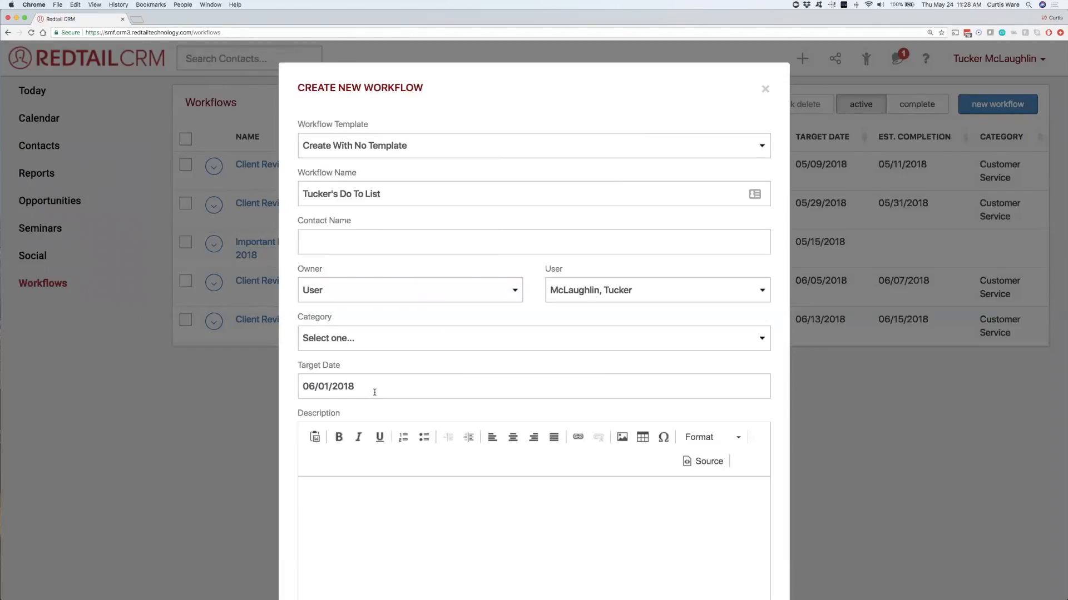
pyautogui.scroll(-3, 443, 369)
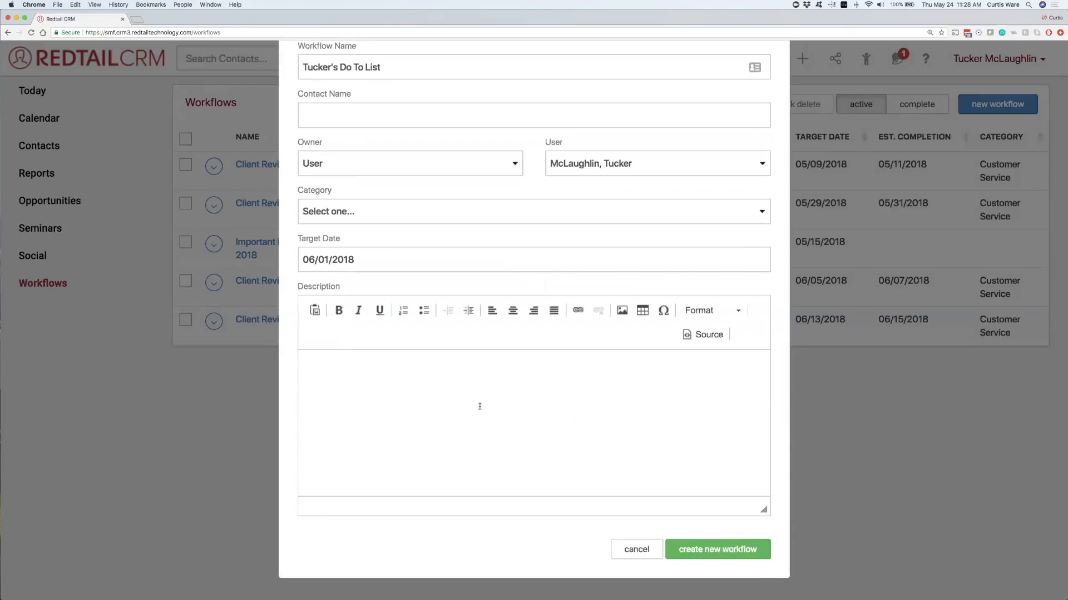
pyautogui.click(743, 556)
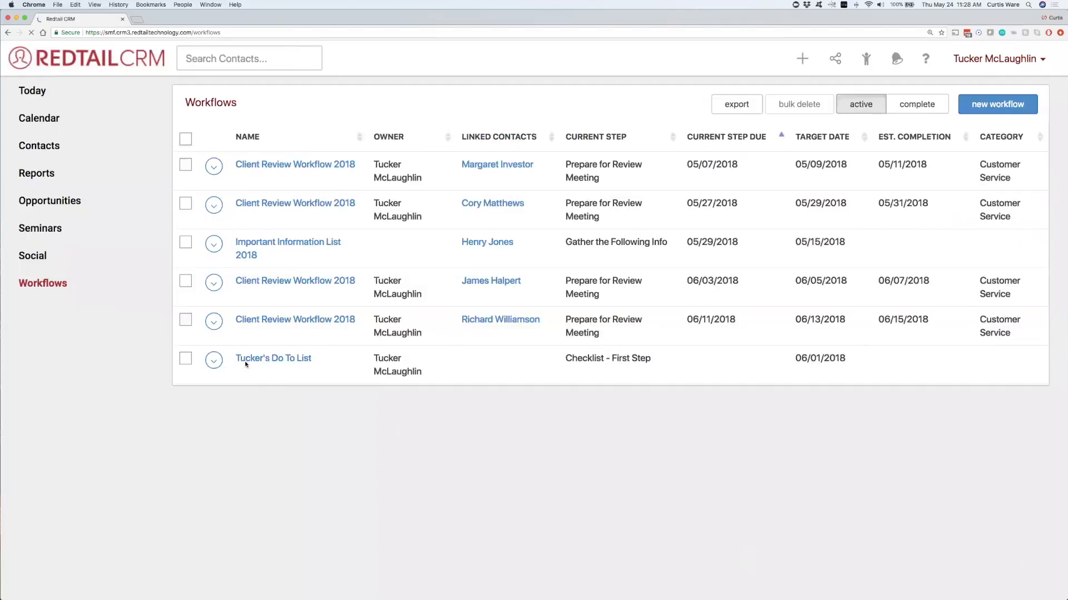
# - Open the new do-to-list workflow and add three new tasks to its Checklist - First Step
pyautogui.click(281, 361)
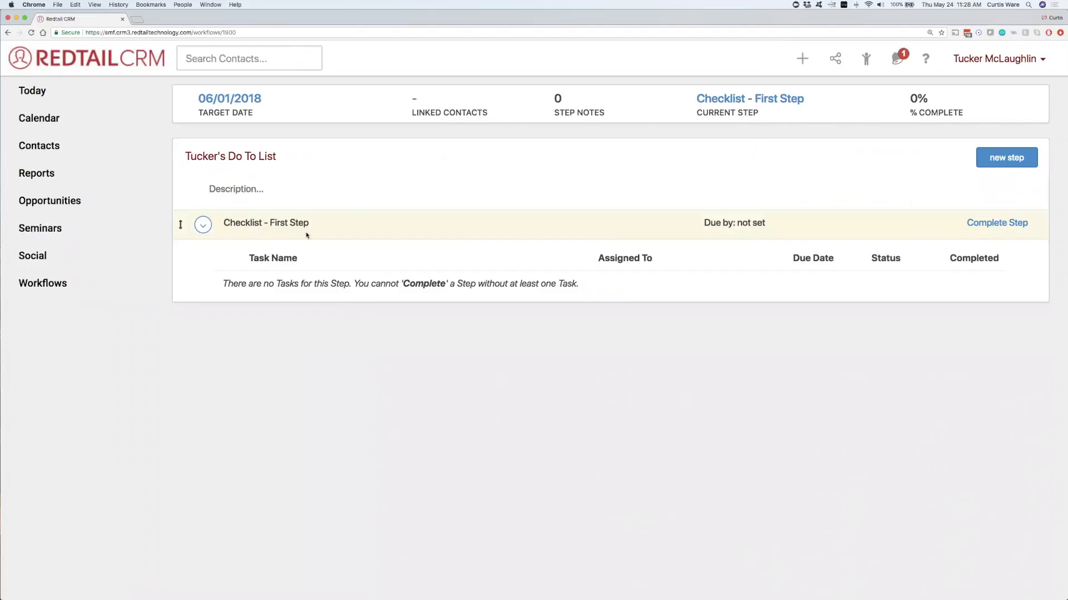
pyautogui.click(203, 225)
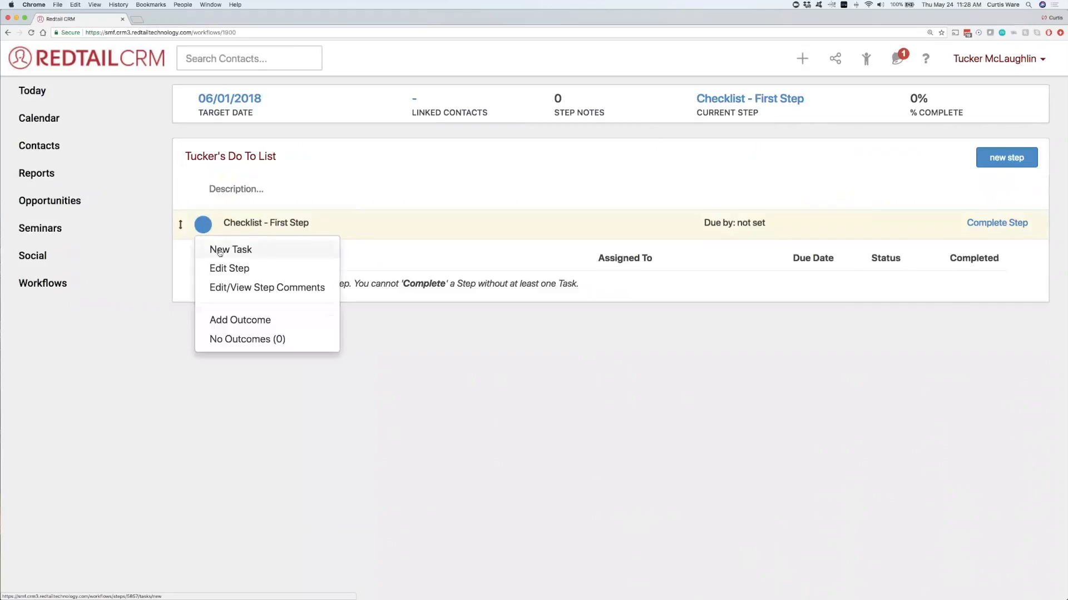
pyautogui.click(220, 252)
pyautogui.click(203, 225)
pyautogui.click(208, 250)
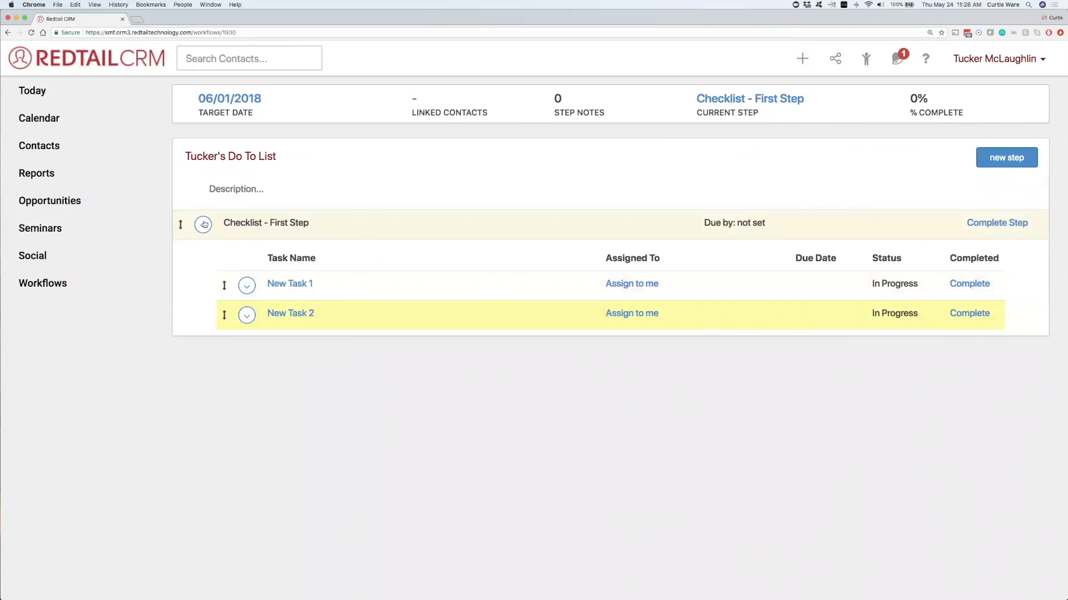
pyautogui.click(204, 225)
pyautogui.click(222, 253)
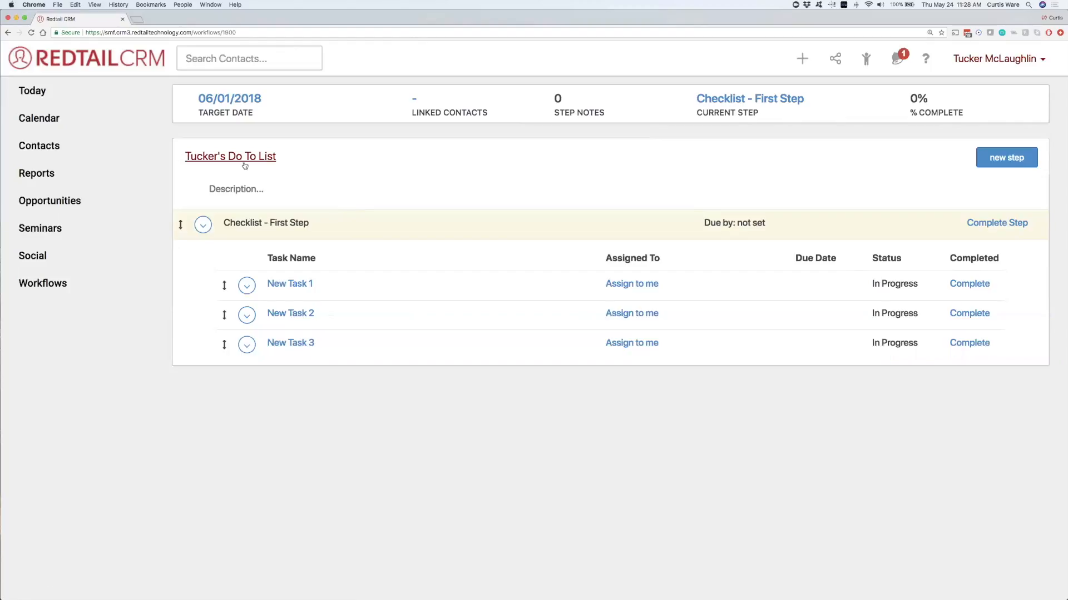
pyautogui.click(301, 285)
pyautogui.moveTo(363, 146); pyautogui.dragTo(298, 147)
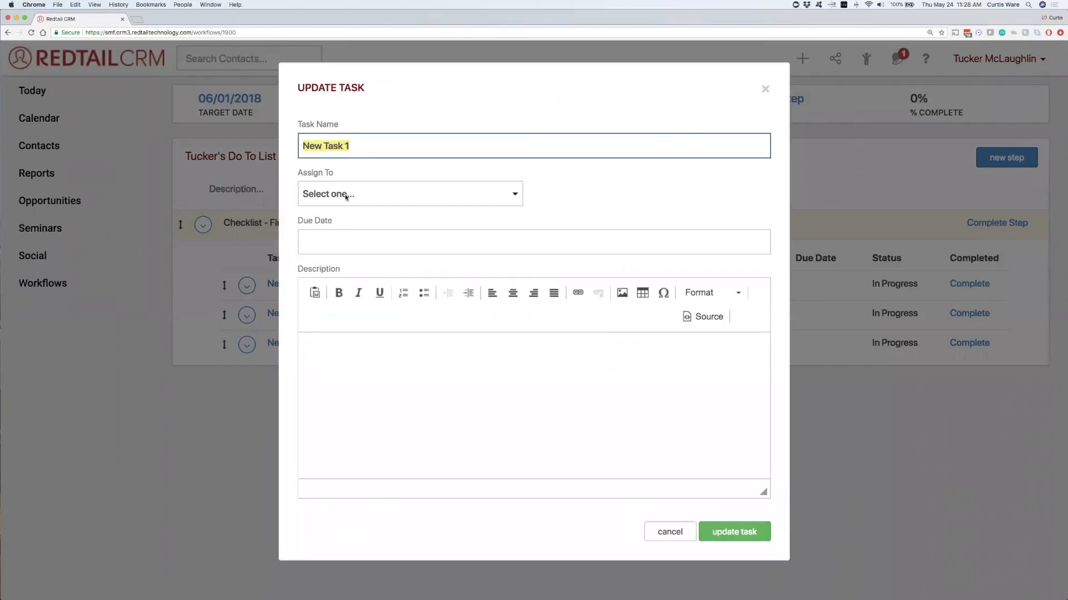
pyautogui.click(765, 89)
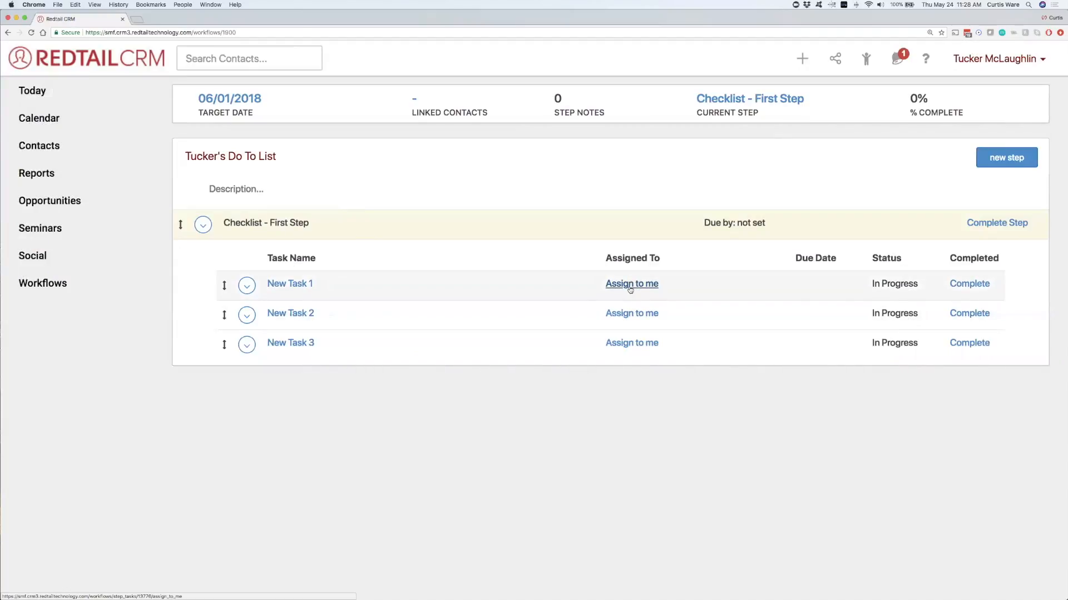
# - Assign all three tasks of the Checklist - First Step to yourself
pyautogui.click(630, 284)
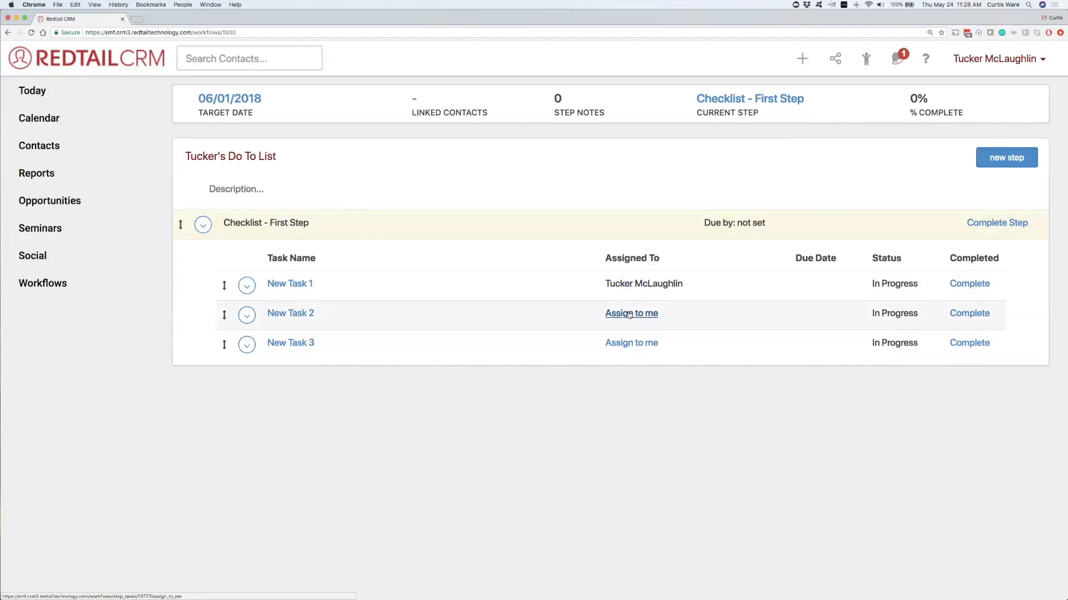
pyautogui.click(632, 343)
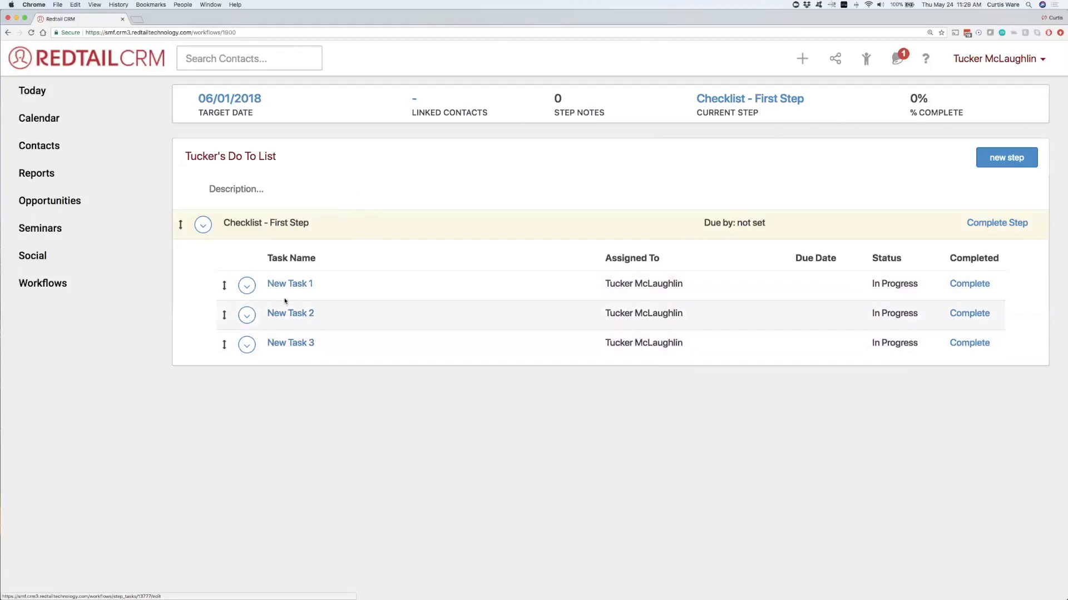
# - Set the due date of New Task 1 to 05/29/2018 and of New Task 2 to 05/31/2018
pyautogui.click(295, 285)
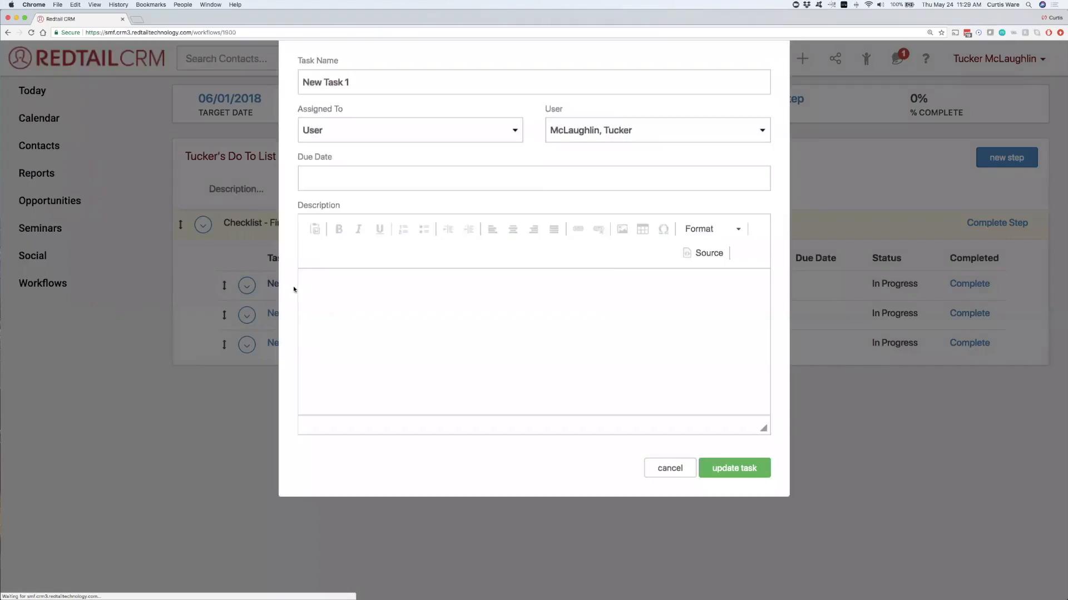
pyautogui.click(327, 248)
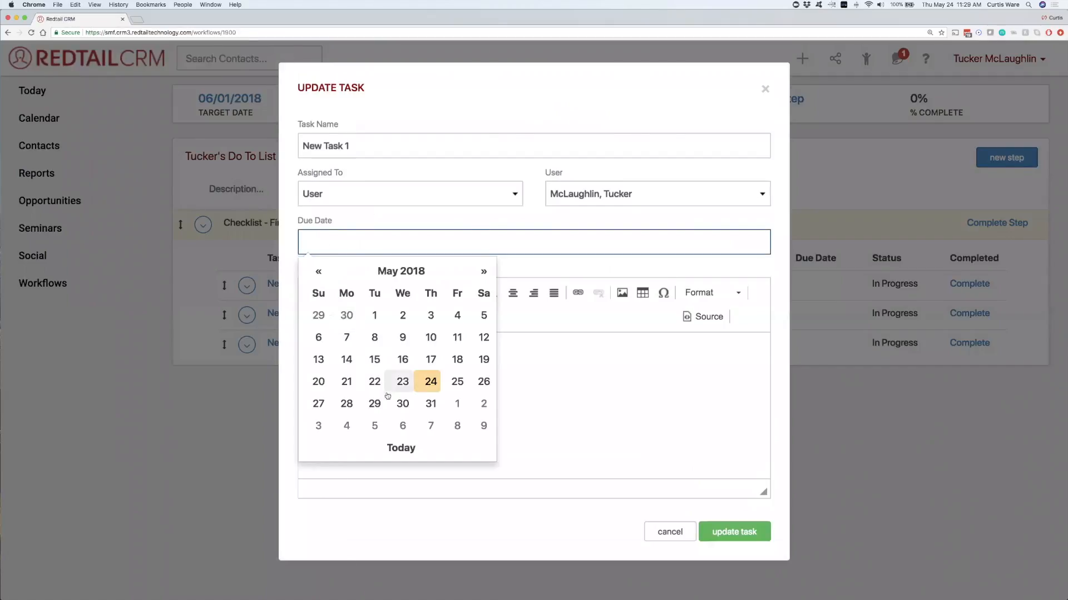
pyautogui.click(374, 404)
pyautogui.click(735, 534)
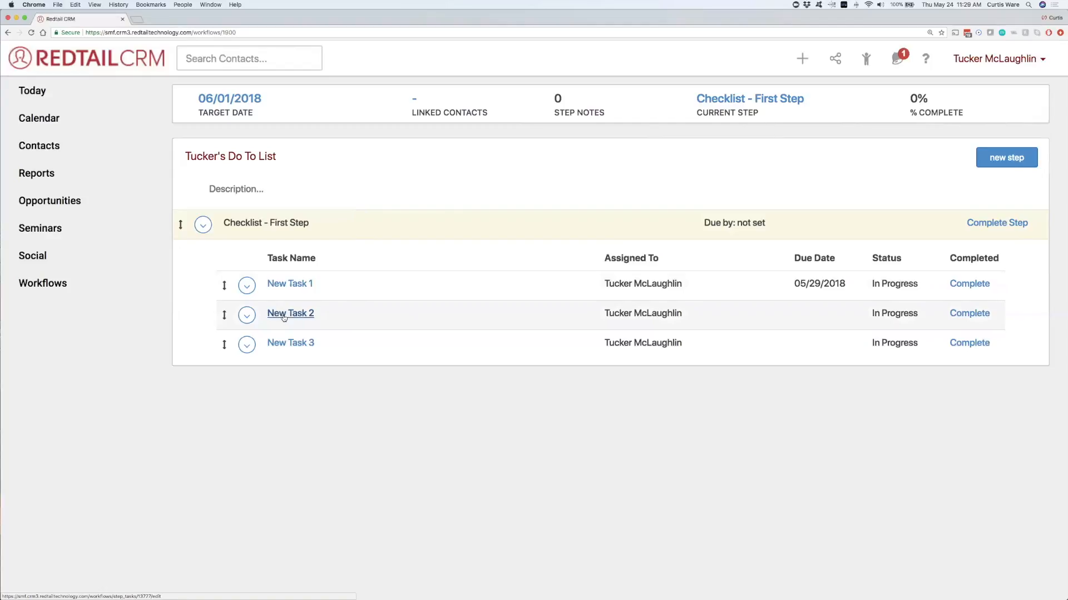
pyautogui.click(284, 315)
pyautogui.click(348, 241)
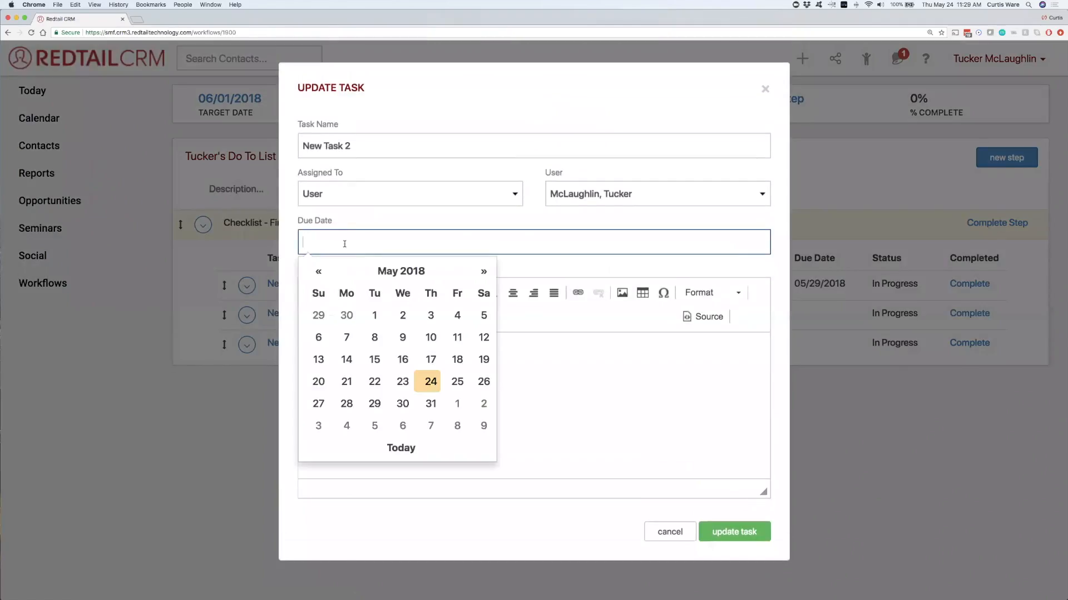
pyautogui.click(430, 404)
pyautogui.click(744, 532)
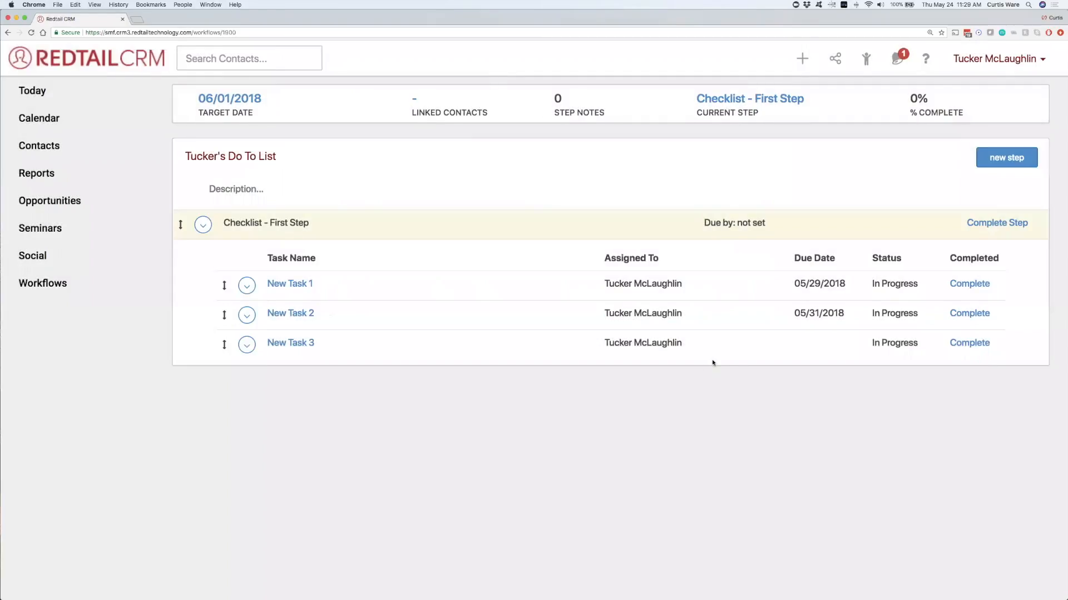